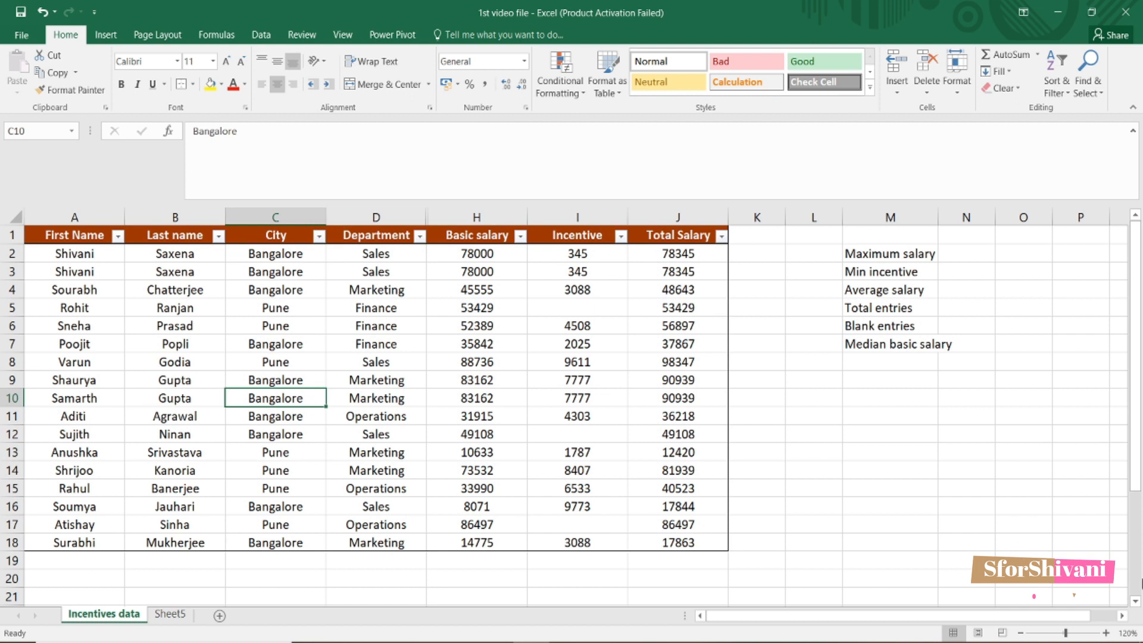
- Calculate the maximum salary in N2 with MAX over the Total Salary range J2:J18
{"action": "left_click", "coordinate": [950, 249]}
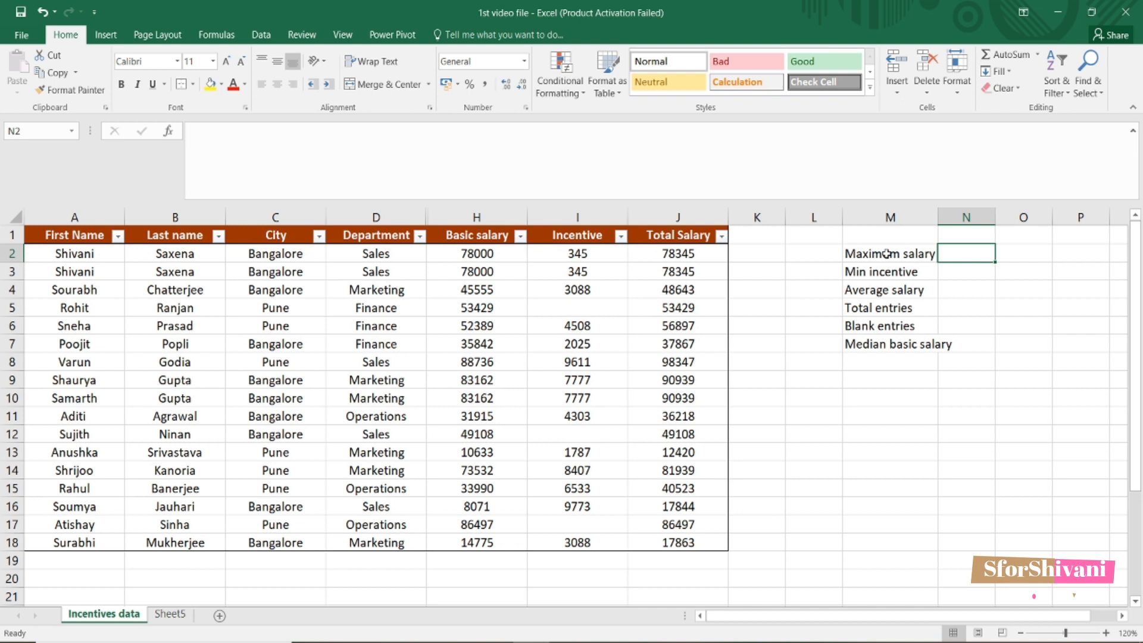
{"action": "type", "text": "=max"}
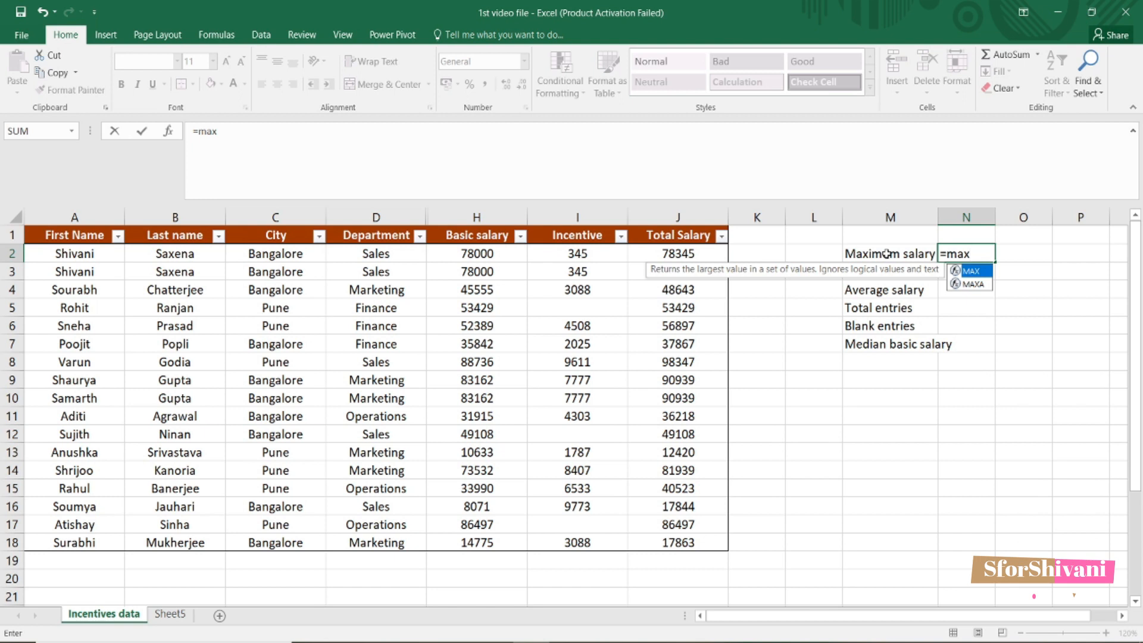
{"action": "type", "text": "("}
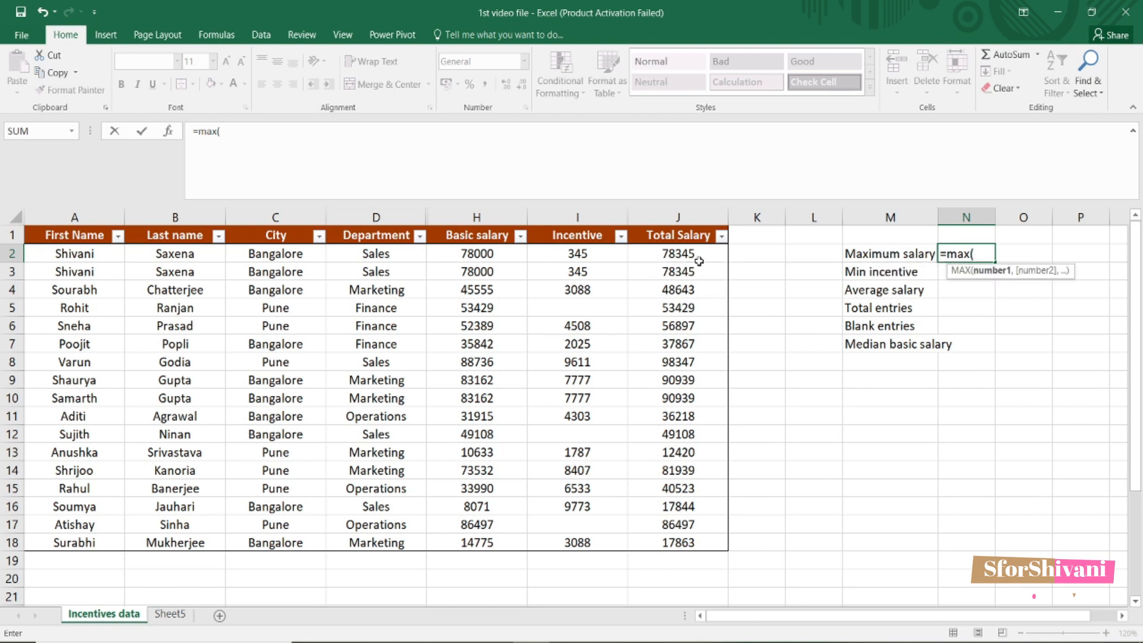
{"action": "left_click_drag", "start_coordinate": [679, 255], "coordinate": [669, 542]}
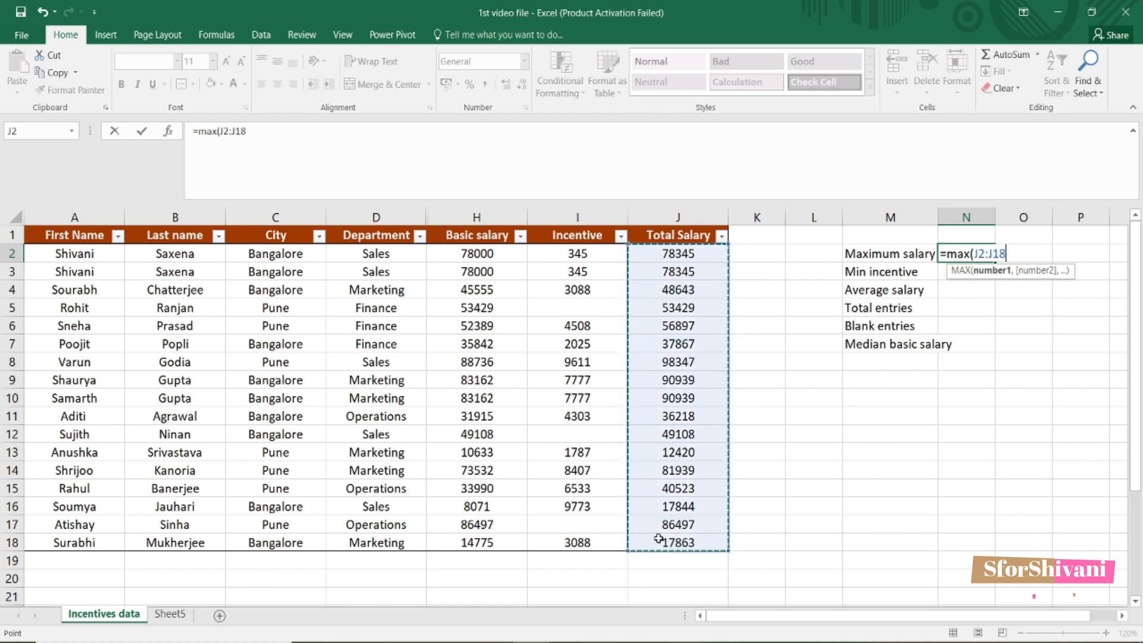
{"action": "type", "text": ")"}
{"action": "key", "text": "Return"}
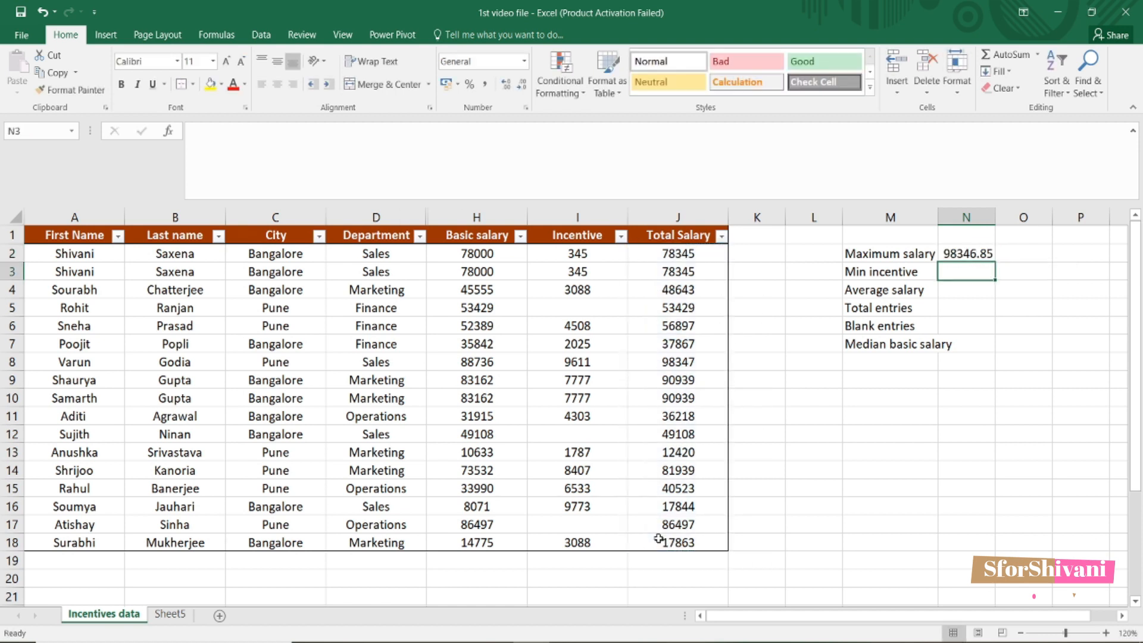
- Display the Total Salary values in J2:J18 with three decimal places
{"action": "left_click", "coordinate": [969, 255]}
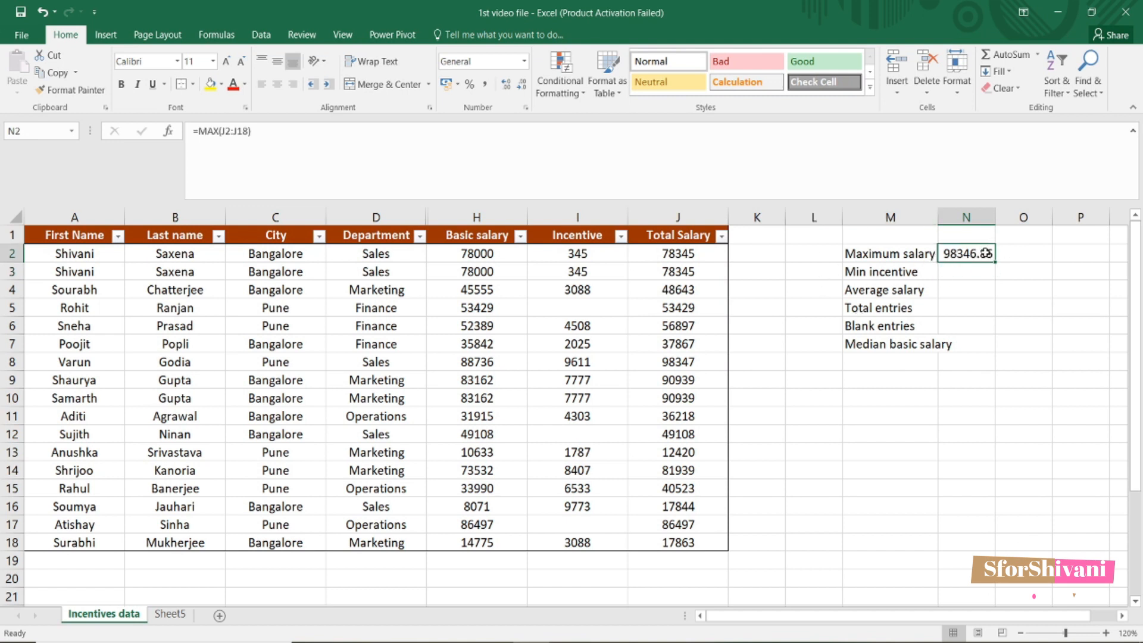
{"action": "left_click_drag", "start_coordinate": [693, 253], "coordinate": [673, 543]}
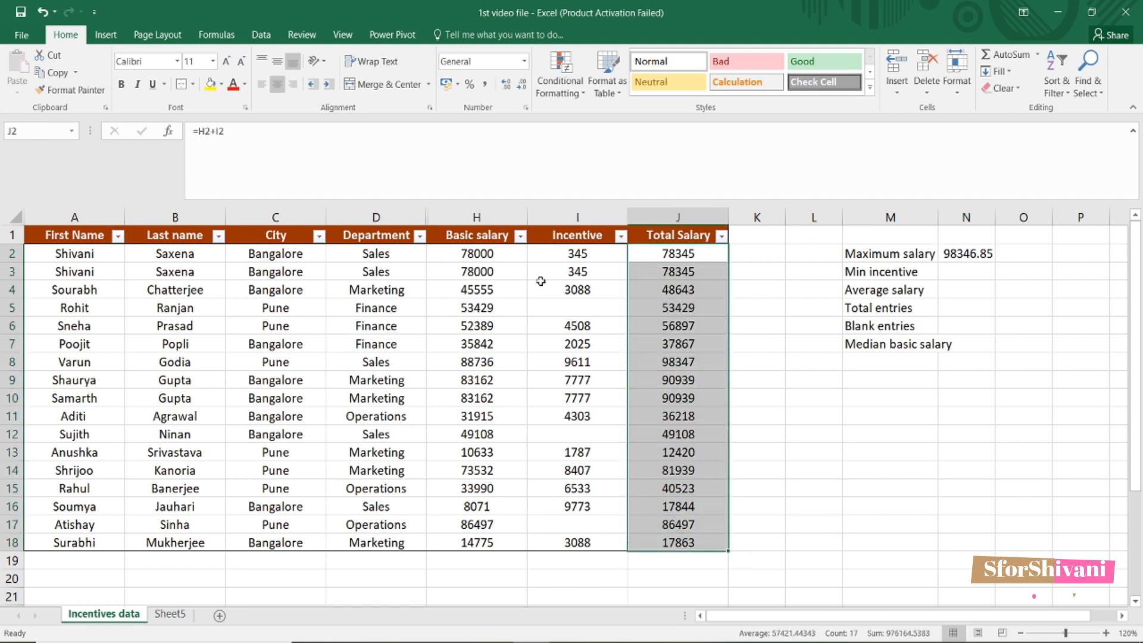
{"action": "left_click", "coordinate": [506, 84]}
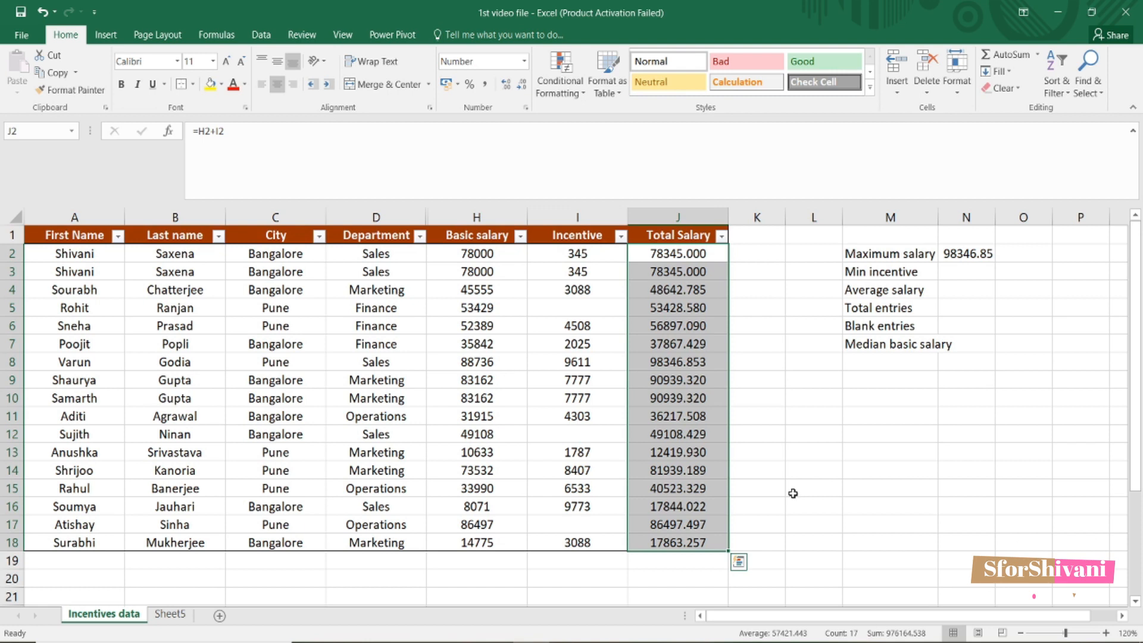
{"action": "left_click", "coordinate": [686, 255]}
- Autofit the widths of columns N and M to their contents
{"action": "left_click", "coordinate": [966, 254]}
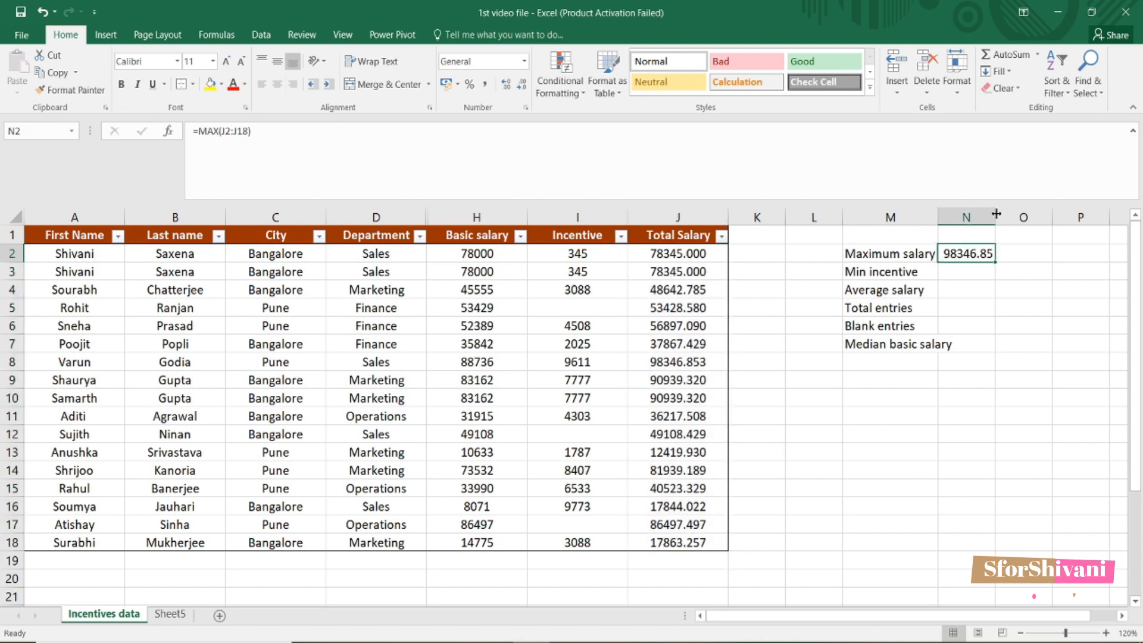
{"action": "double_click", "coordinate": [997, 214]}
{"action": "double_click", "coordinate": [938, 214]}
- Calculate the minimum incentive in N3 with MIN over the Incentive range I2:I18
{"action": "left_click", "coordinate": [994, 284]}
{"action": "left_click", "coordinate": [995, 271]}
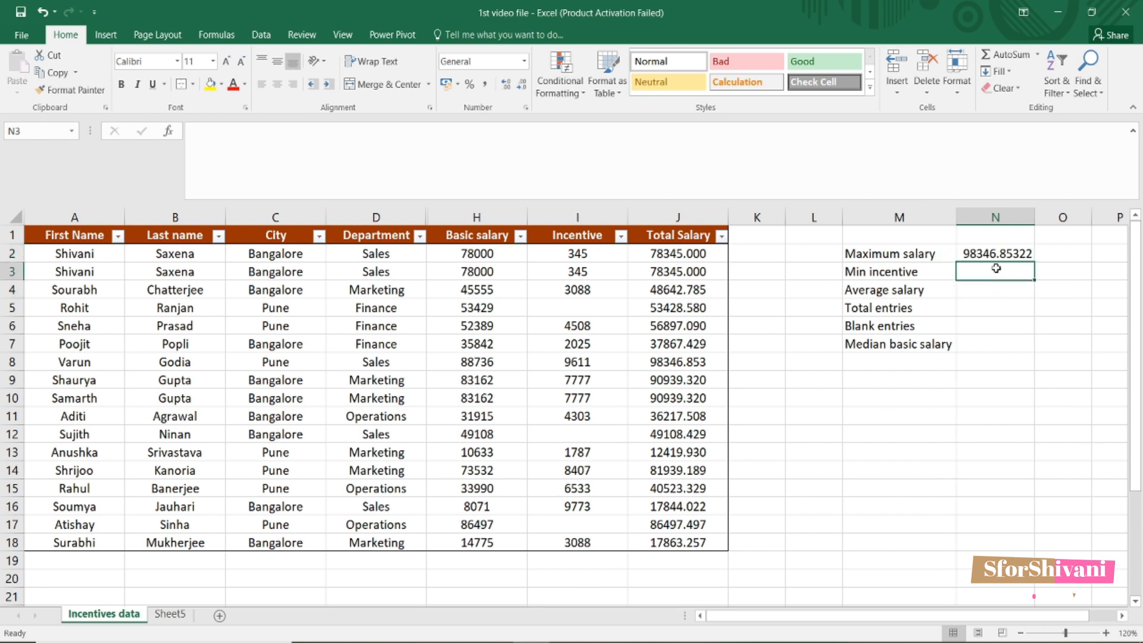
{"action": "type", "text": "=min("}
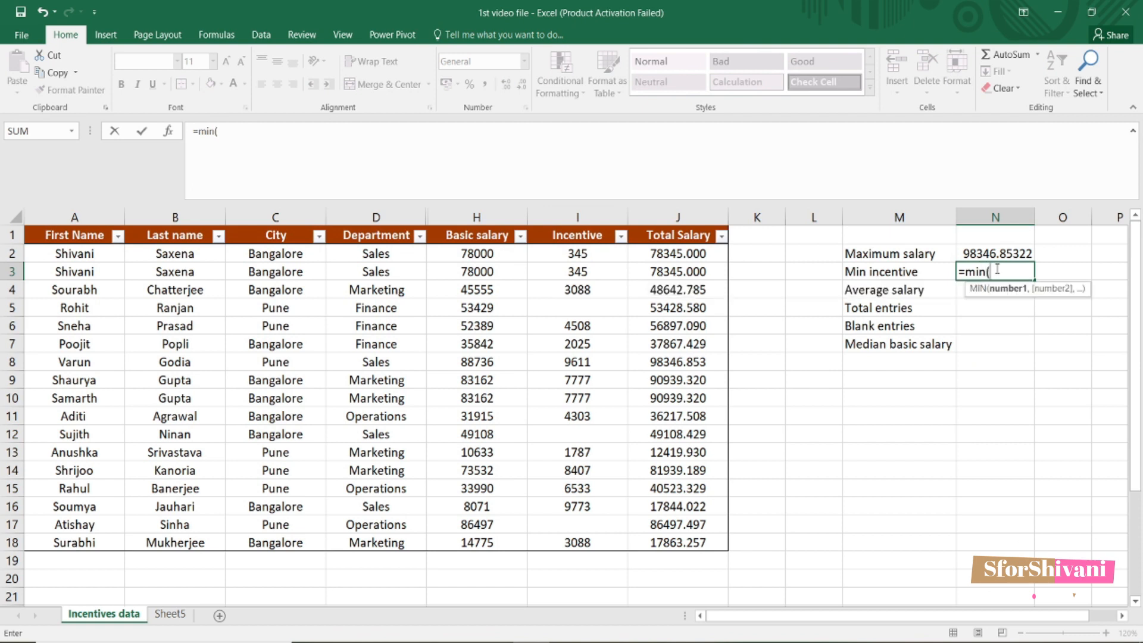
{"action": "left_click_drag", "start_coordinate": [601, 254], "coordinate": [599, 541]}
{"action": "type", "text": ")"}
{"action": "key", "text": "Return"}
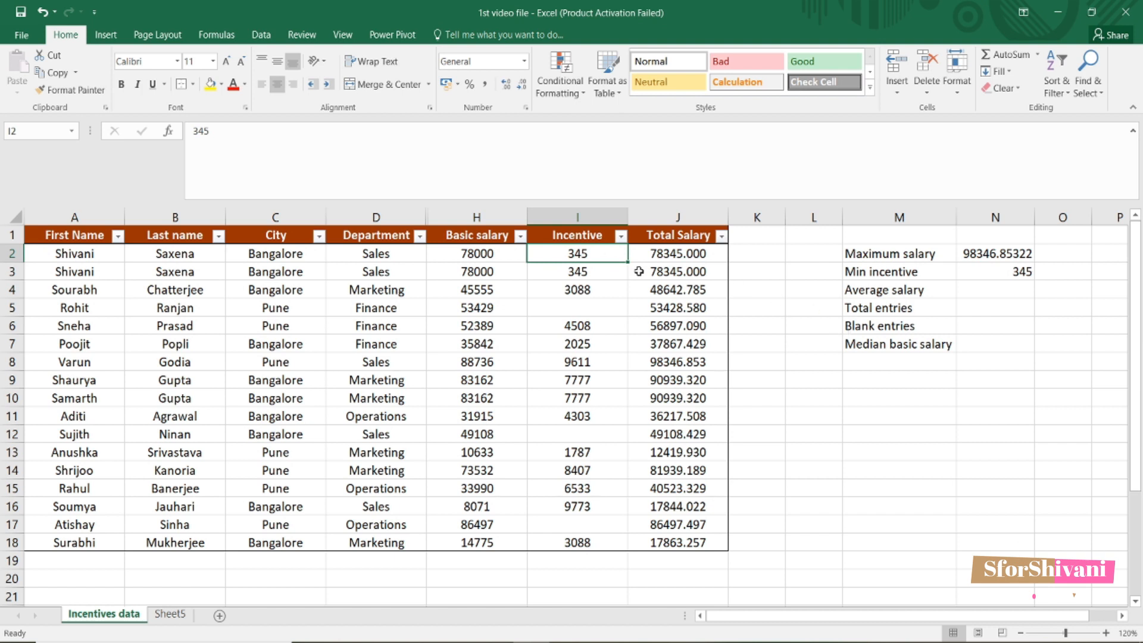
- Remove duplicate rows from the salary table, comparing all columns and treating the first row as headers
{"action": "left_click_drag", "start_coordinate": [119, 254], "coordinate": [119, 283]}
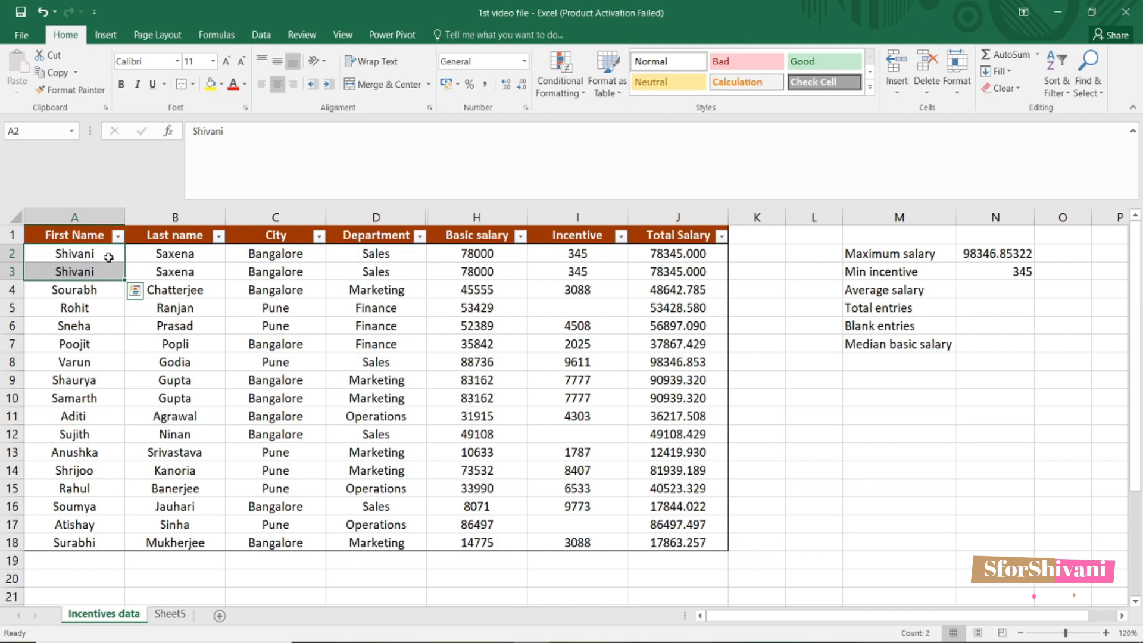
{"action": "left_click", "coordinate": [151, 256]}
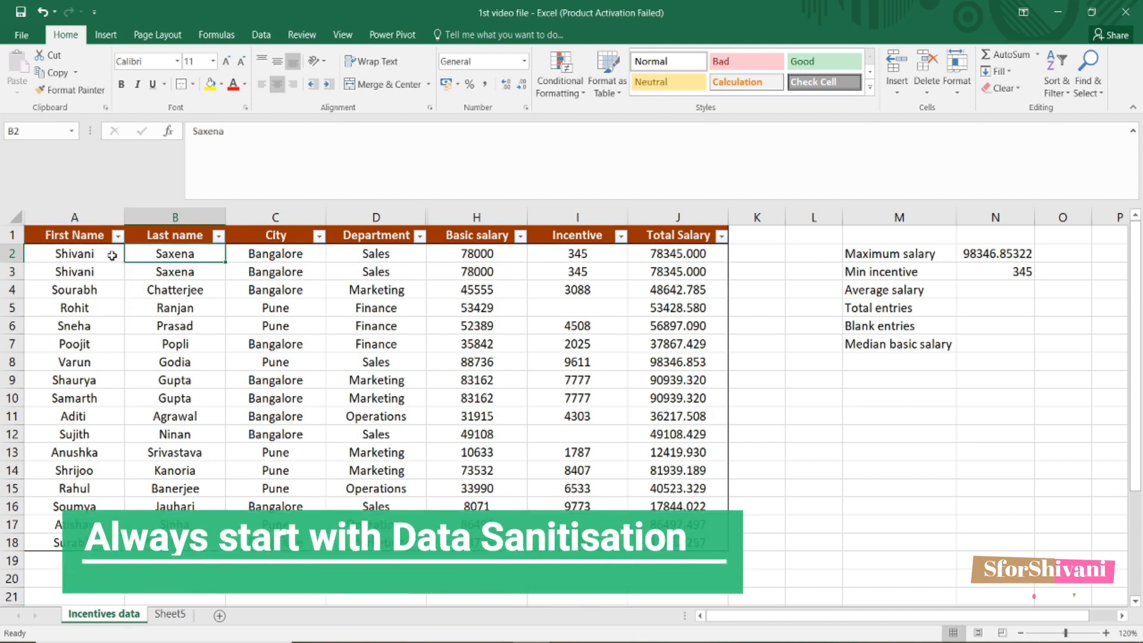
{"action": "left_click_drag", "start_coordinate": [99, 254], "coordinate": [96, 273]}
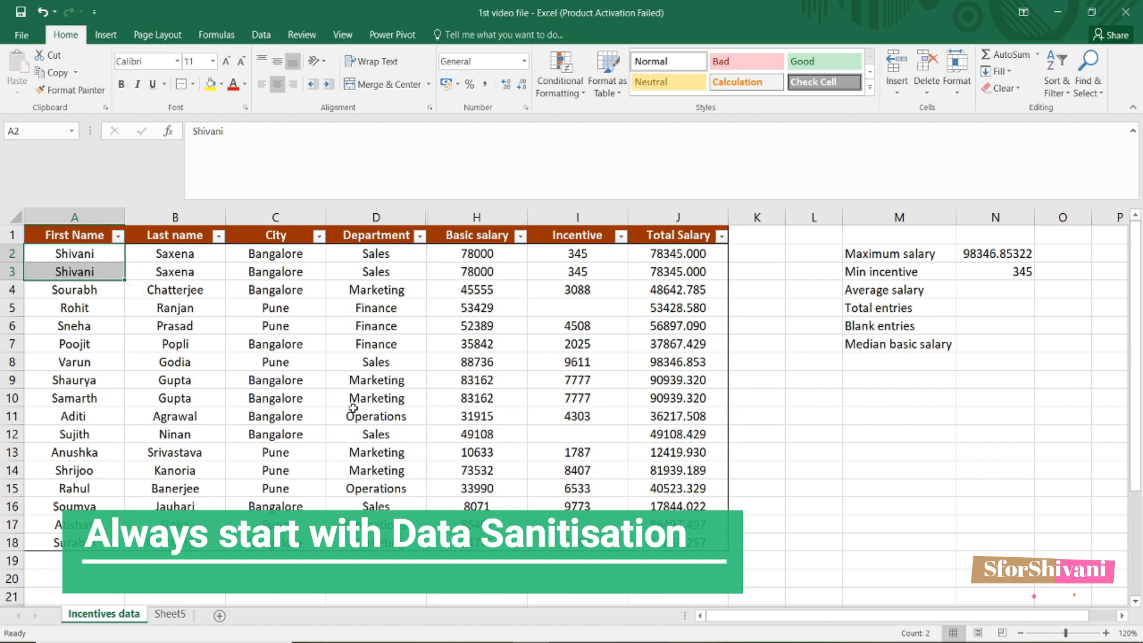
{"action": "left_click", "coordinate": [469, 323]}
{"action": "left_click", "coordinate": [89, 325]}
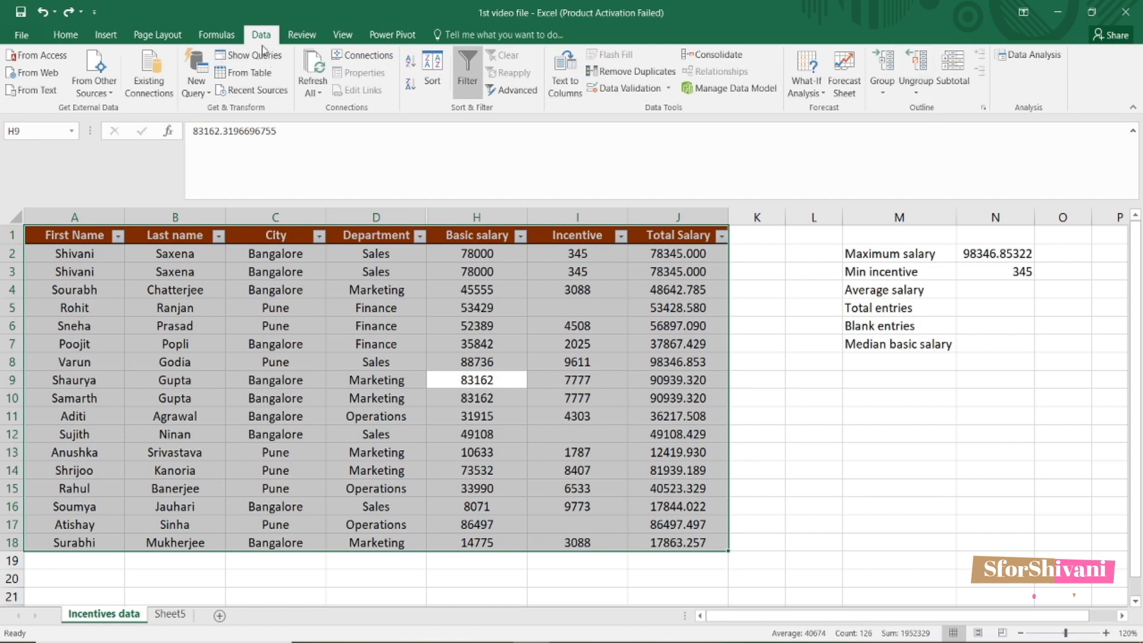
{"action": "left_click", "coordinate": [631, 71]}
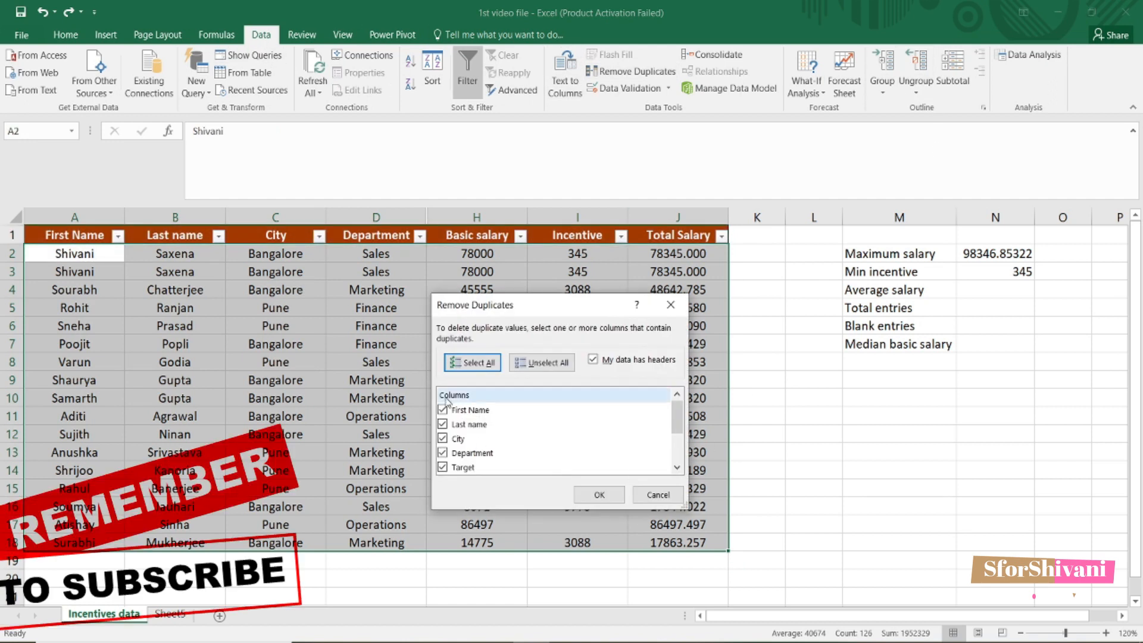
{"action": "left_click", "coordinate": [598, 496]}
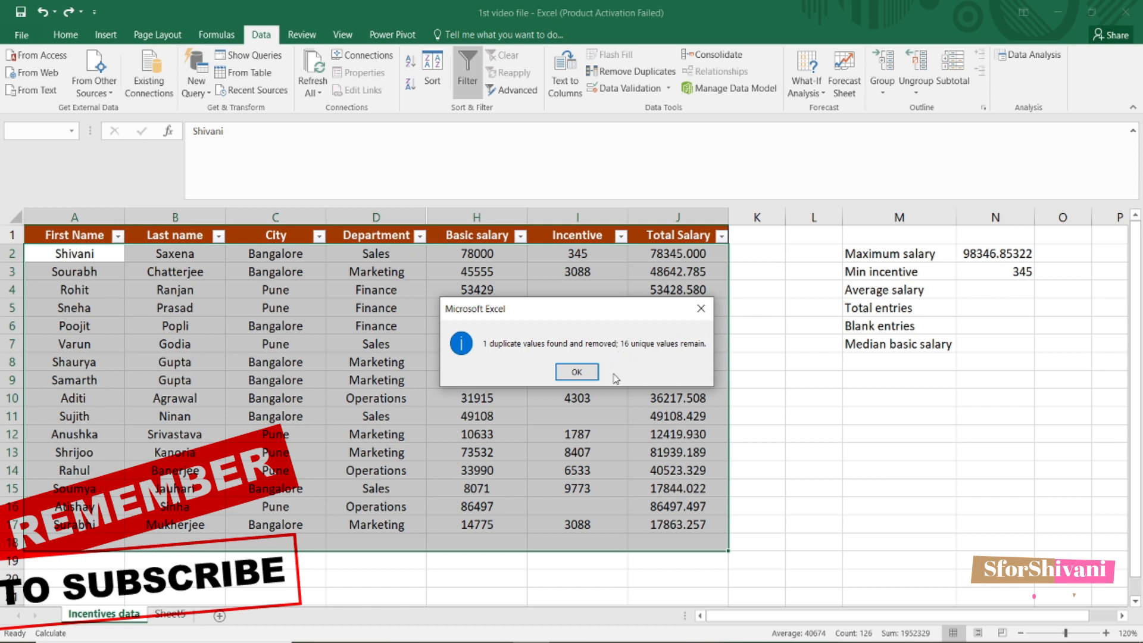
{"action": "left_click", "coordinate": [575, 371]}
{"action": "left_click", "coordinate": [191, 277]}
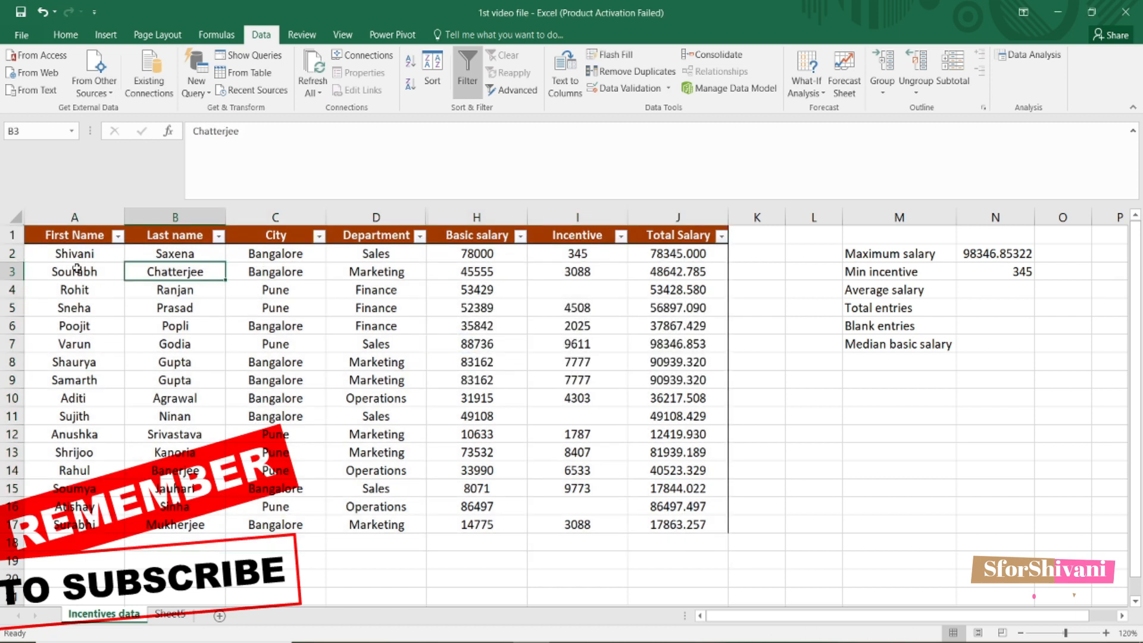
- Apply an outside border to the salary table in A1:J17
{"action": "left_click_drag", "start_coordinate": [72, 237], "coordinate": [685, 527]}
{"action": "left_click", "coordinate": [57, 41]}
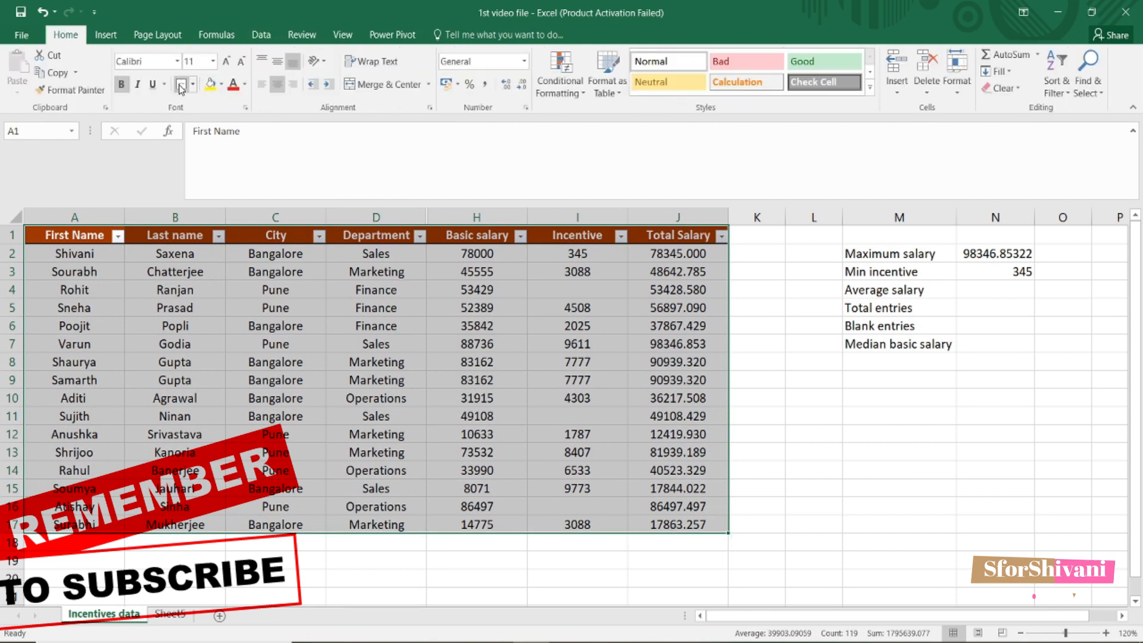
{"action": "left_click", "coordinate": [442, 340]}
- Calculate the average salary in N4 with AVERAGE over the Total Salary range J2:J17
{"action": "left_click", "coordinate": [1013, 294]}
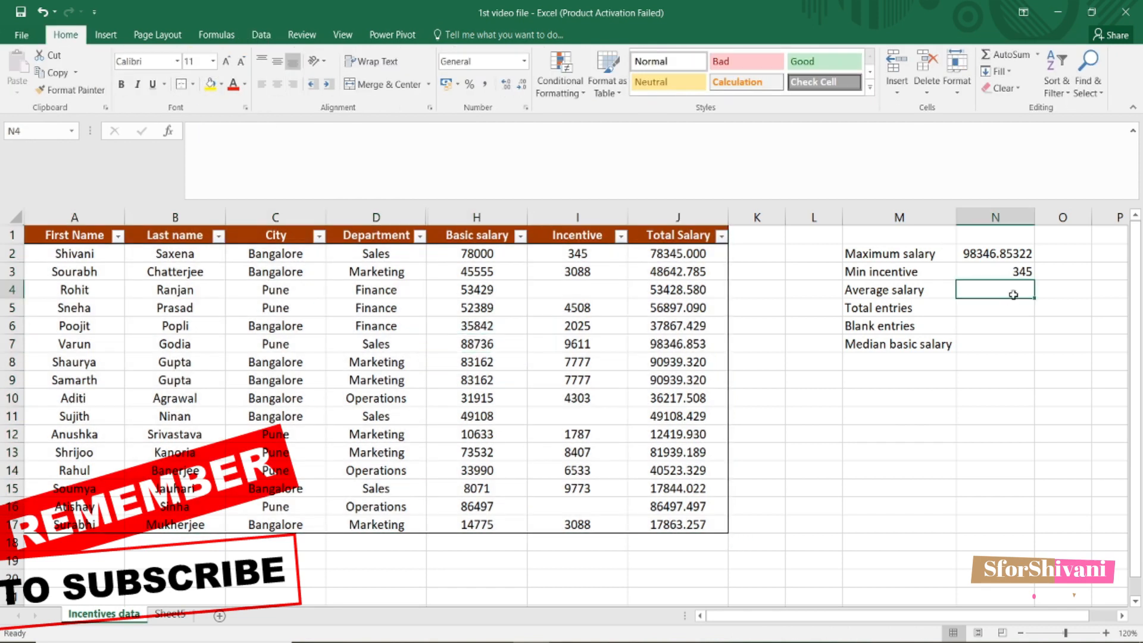
{"action": "type", "text": "="}
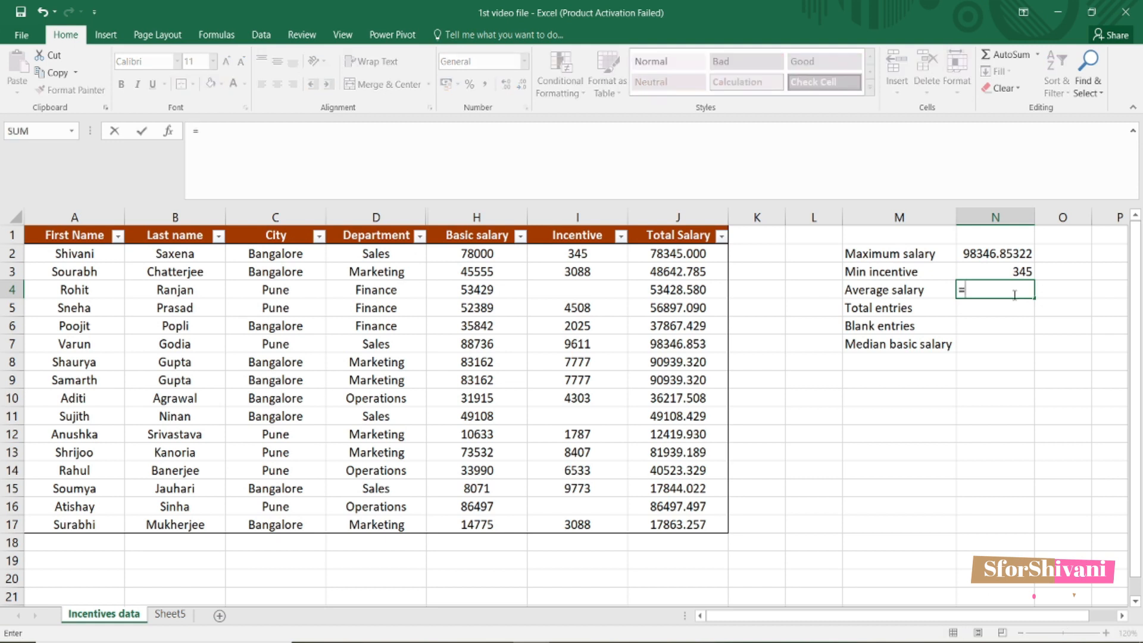
{"action": "type", "text": "average"}
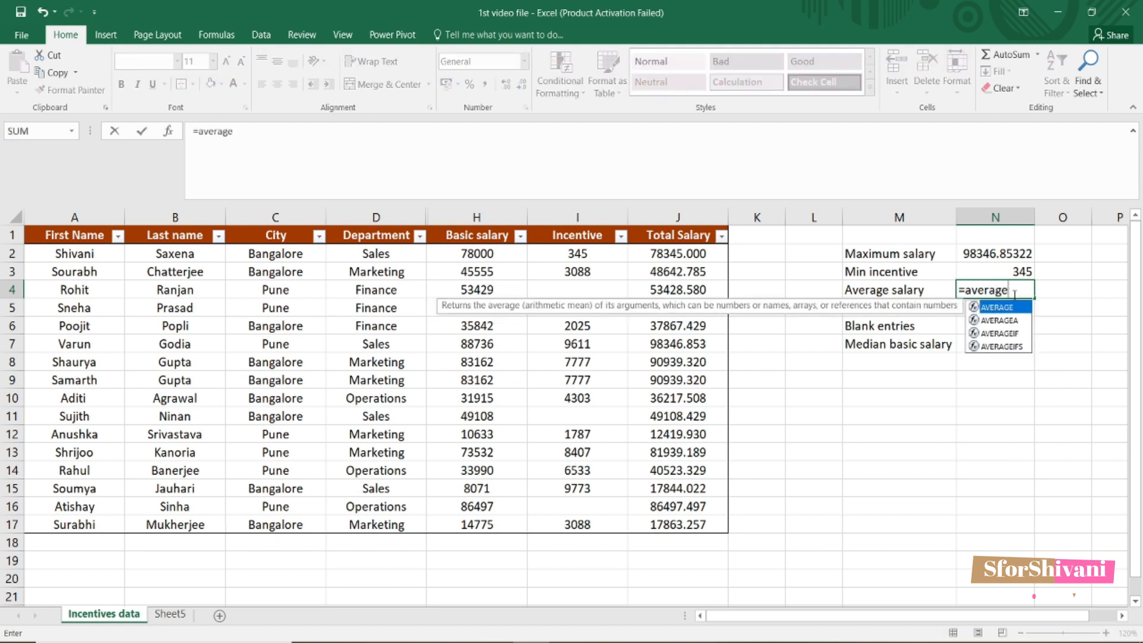
{"action": "type", "text": "("}
{"action": "left_click_drag", "start_coordinate": [677, 252], "coordinate": [675, 522]}
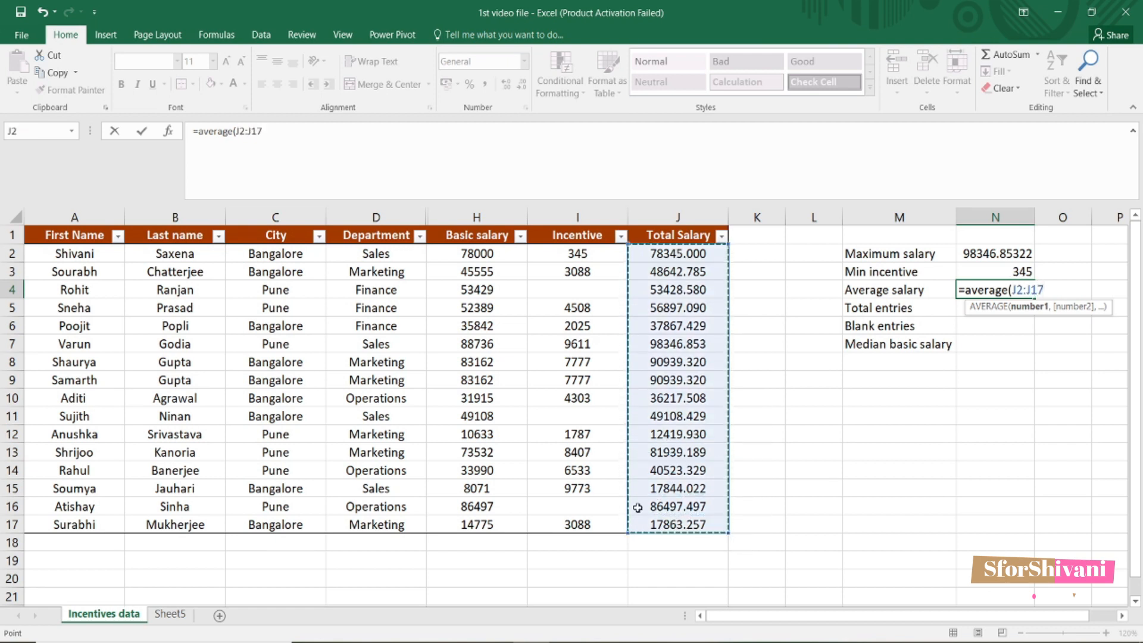
{"action": "key", "text": "Return"}
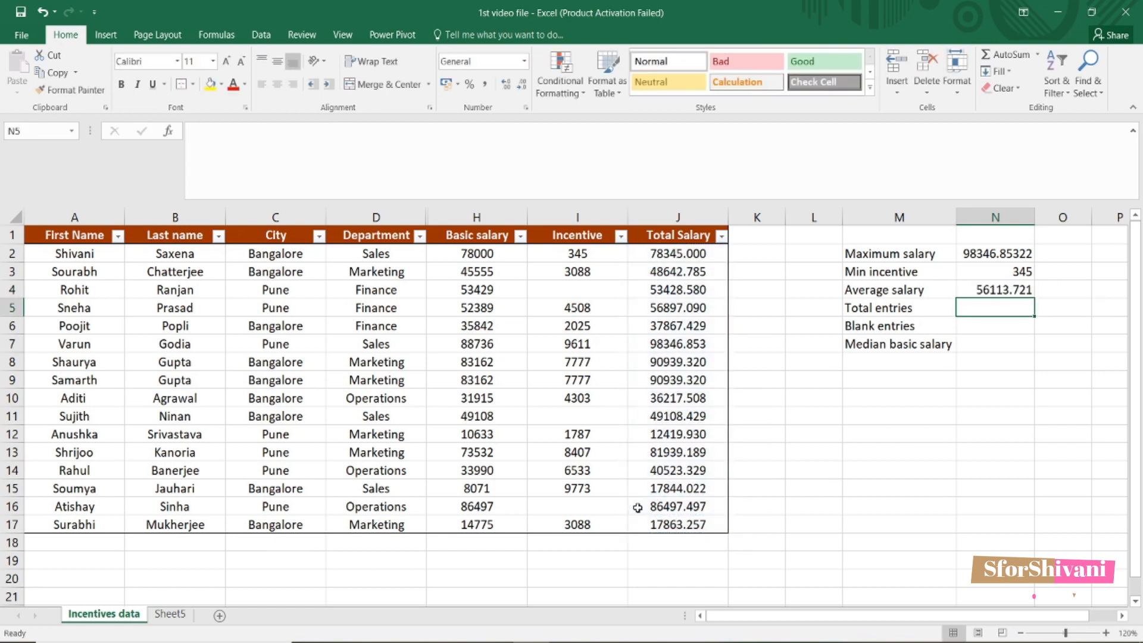
- Count the total incentive entries in N5 with COUNT over the range I2:I17
{"action": "left_click", "coordinate": [882, 307]}
{"action": "left_click", "coordinate": [996, 308]}
{"action": "type", "text": "=c"}
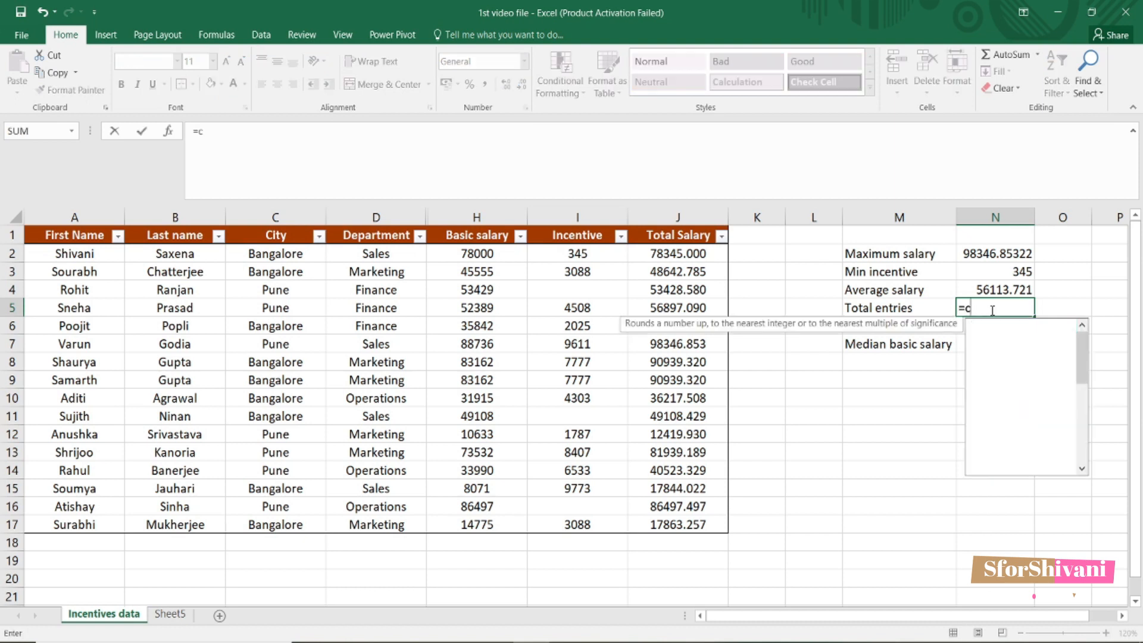
{"action": "type", "text": "ount"}
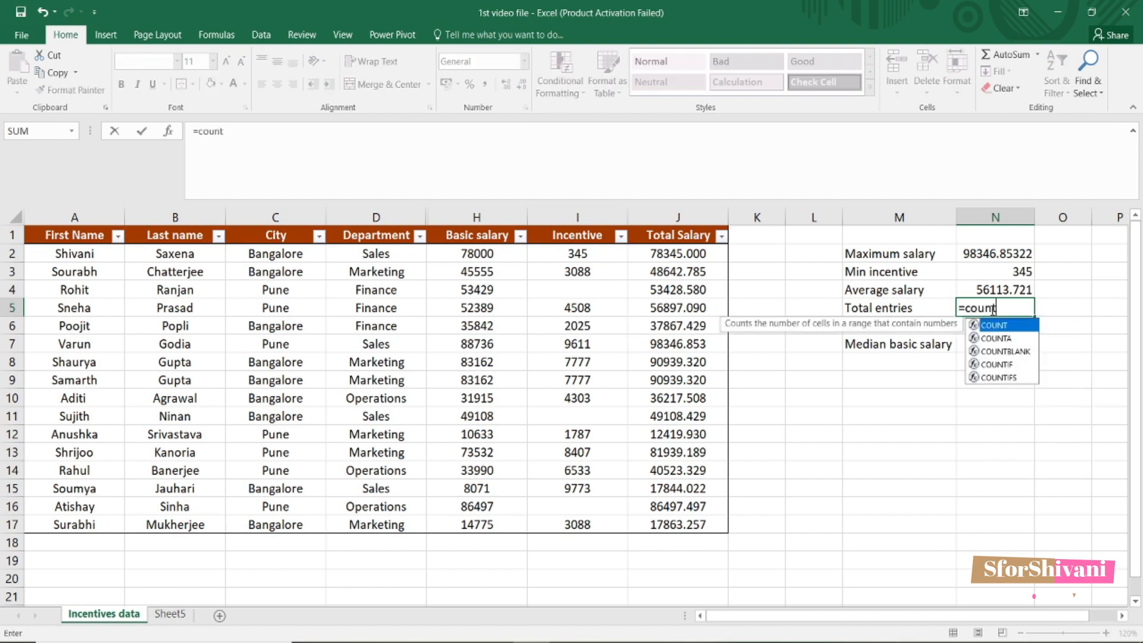
{"action": "type", "text": "("}
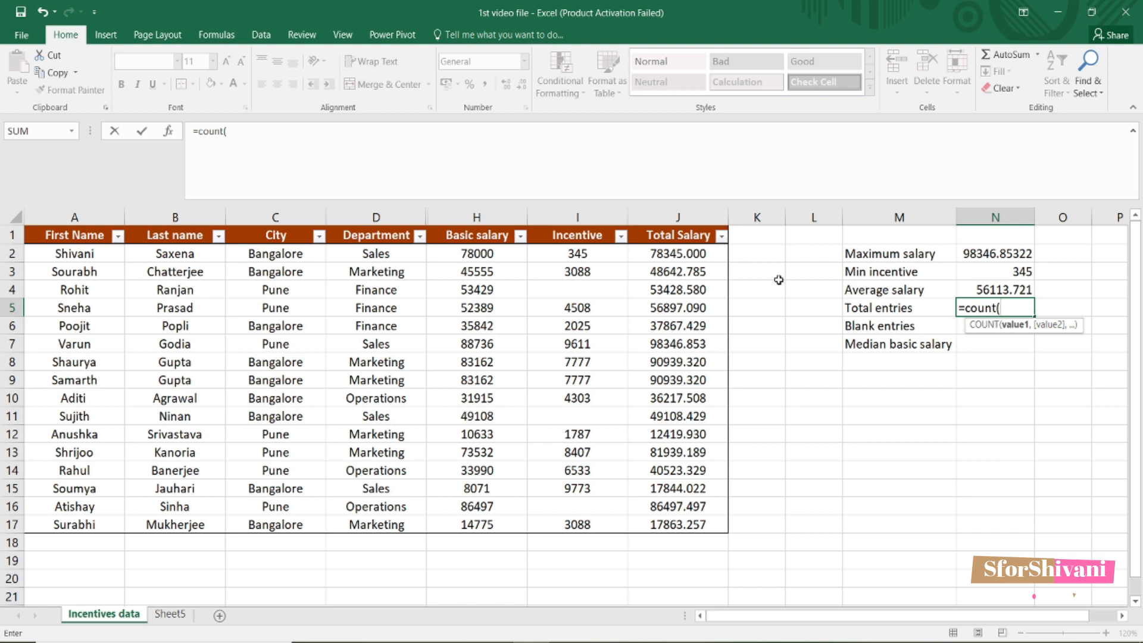
{"action": "left_click_drag", "start_coordinate": [590, 253], "coordinate": [588, 512]}
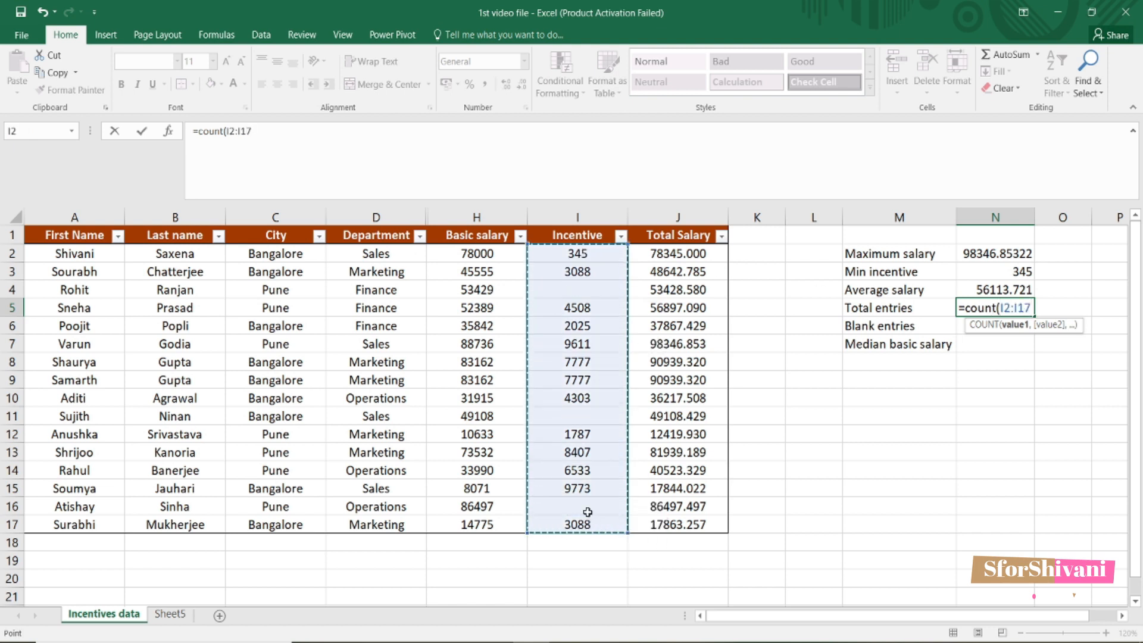
{"action": "key", "text": "Return"}
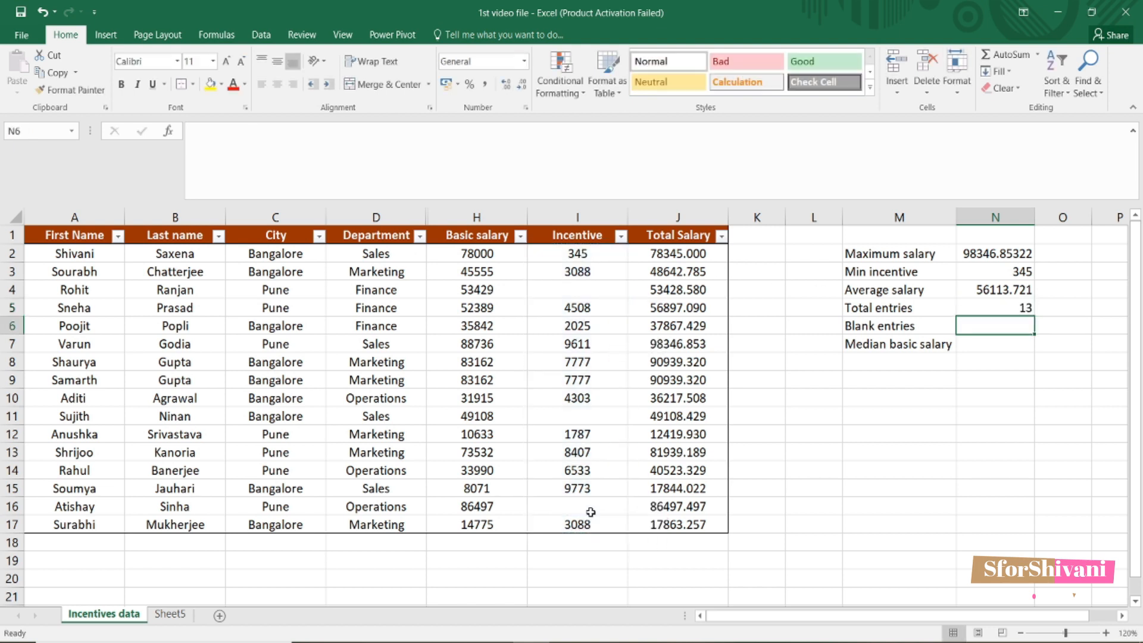
{"action": "key", "text": "Up"}
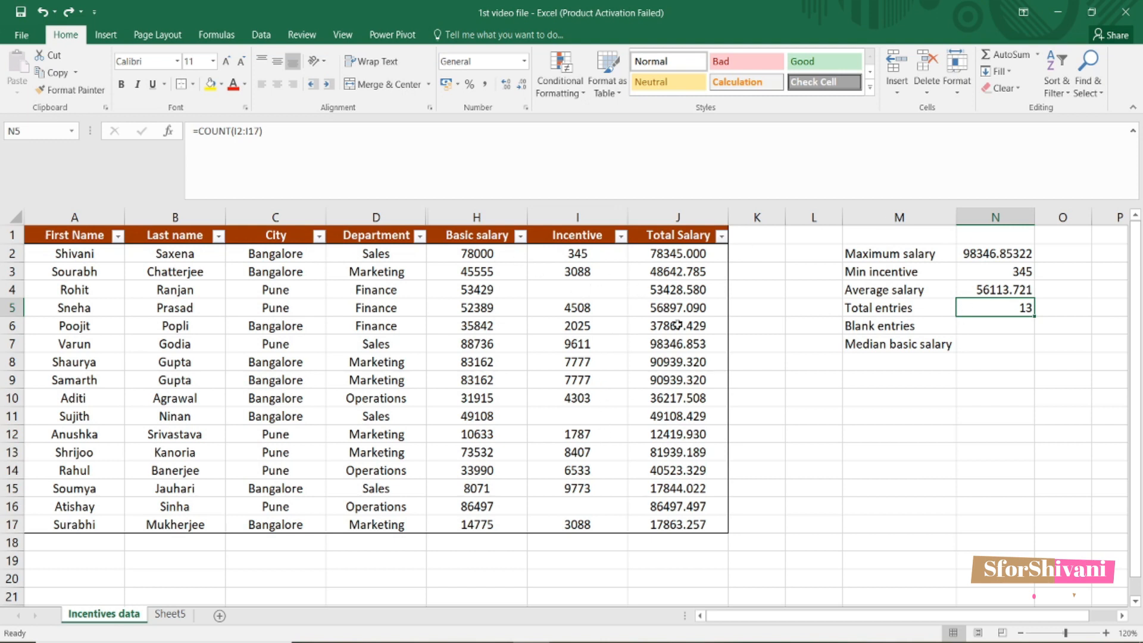
- Count the blank incentive entries in N6 with COUNTBLANK over the Incentive range I2:I17
{"action": "left_click", "coordinate": [1009, 328]}
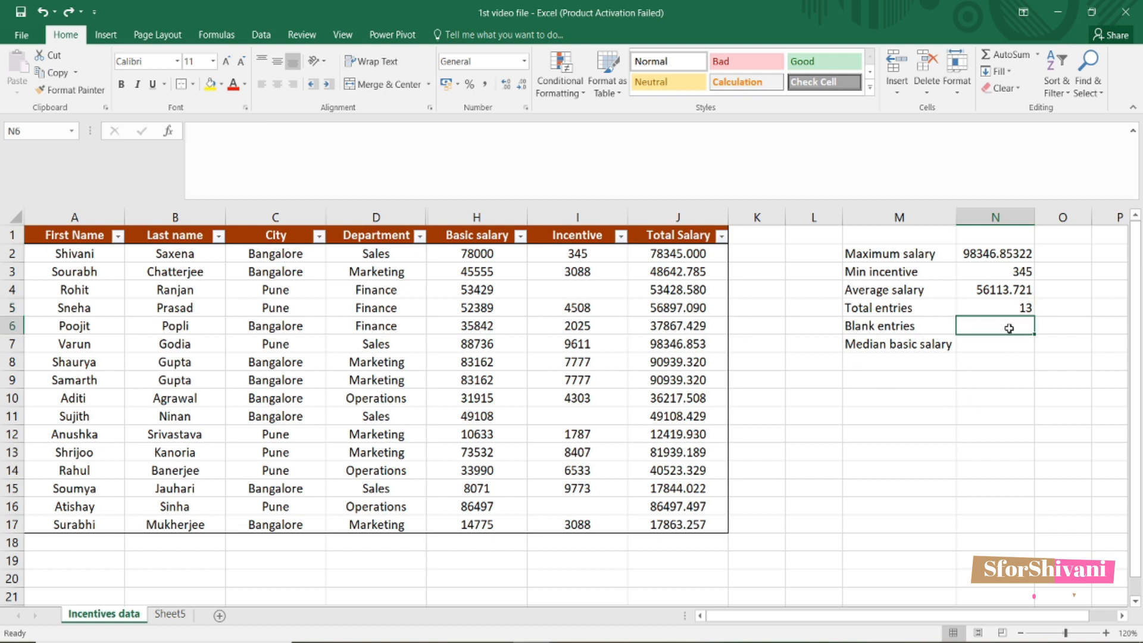
{"action": "type", "text": "="}
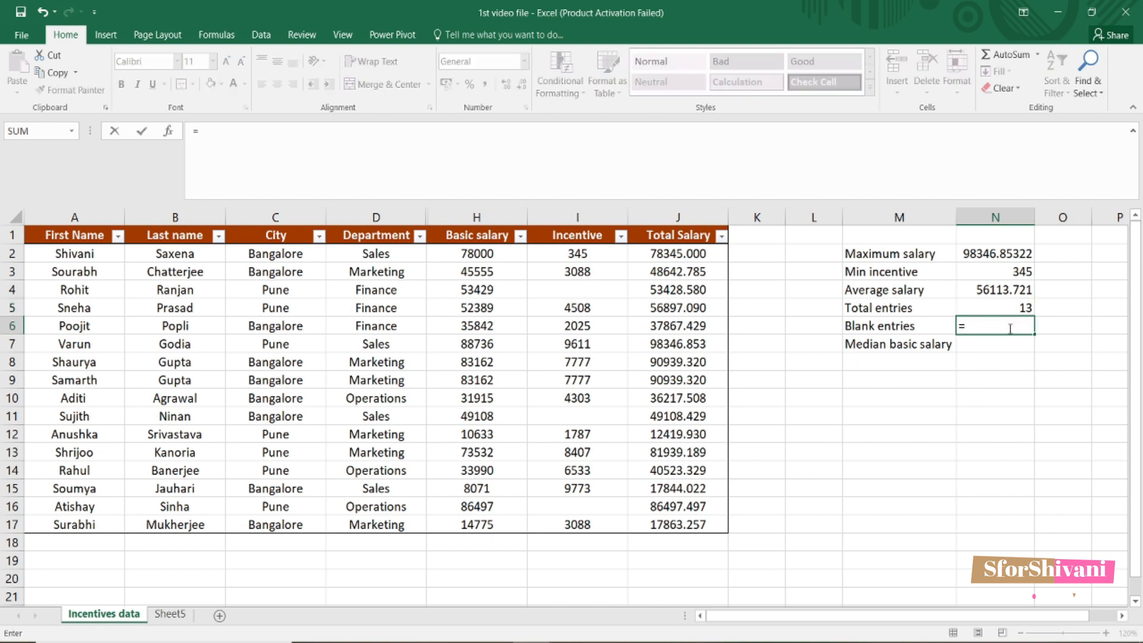
{"action": "type", "text": "countb"}
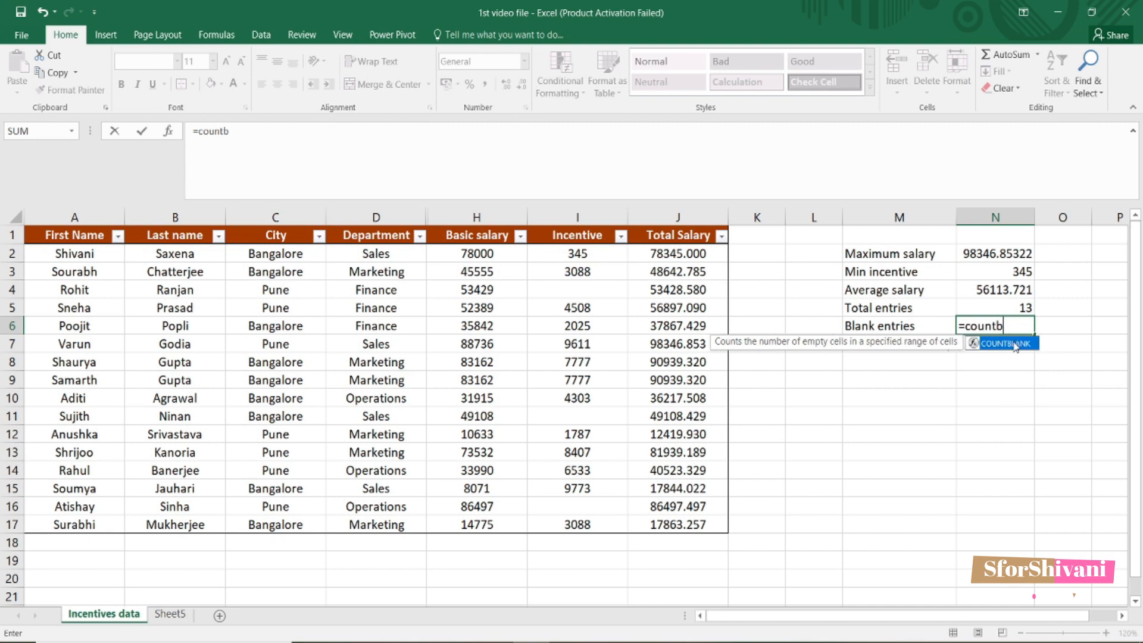
{"action": "double_click", "coordinate": [1016, 344]}
{"action": "left_click_drag", "start_coordinate": [575, 253], "coordinate": [601, 526]}
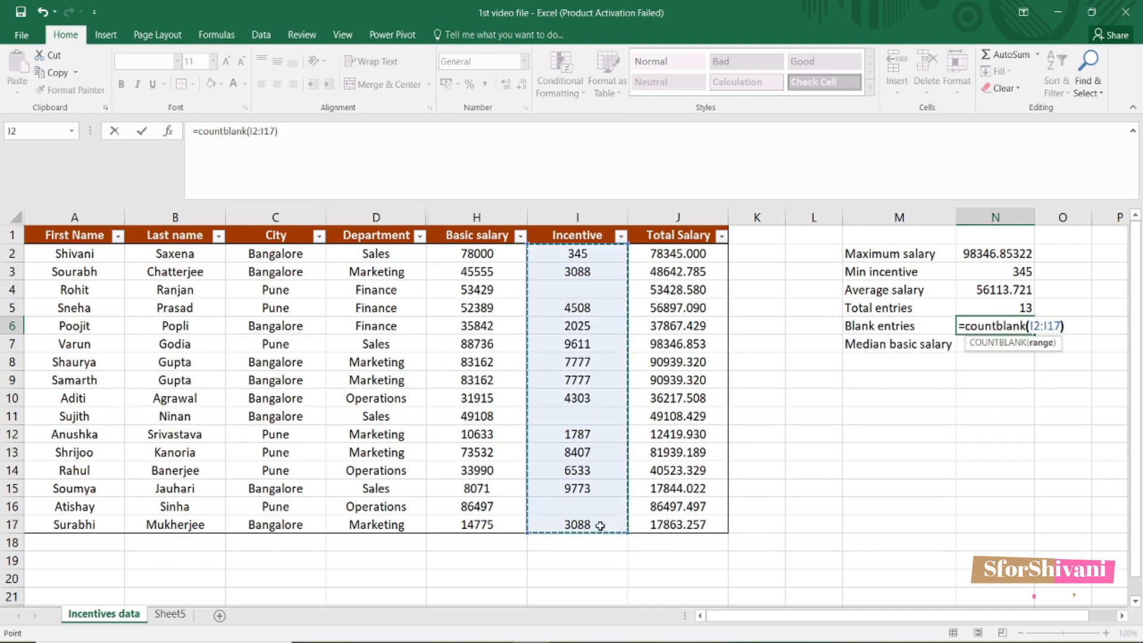
{"action": "key", "text": "Return"}
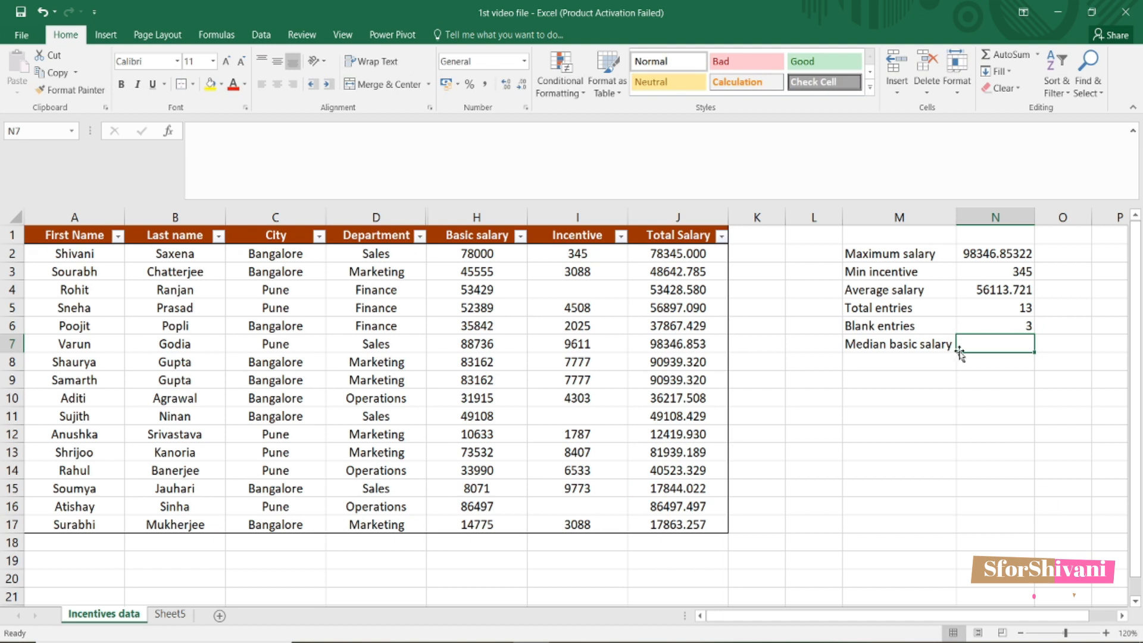
{"action": "left_click", "coordinate": [1004, 322]}
{"action": "left_click", "coordinate": [594, 287]}
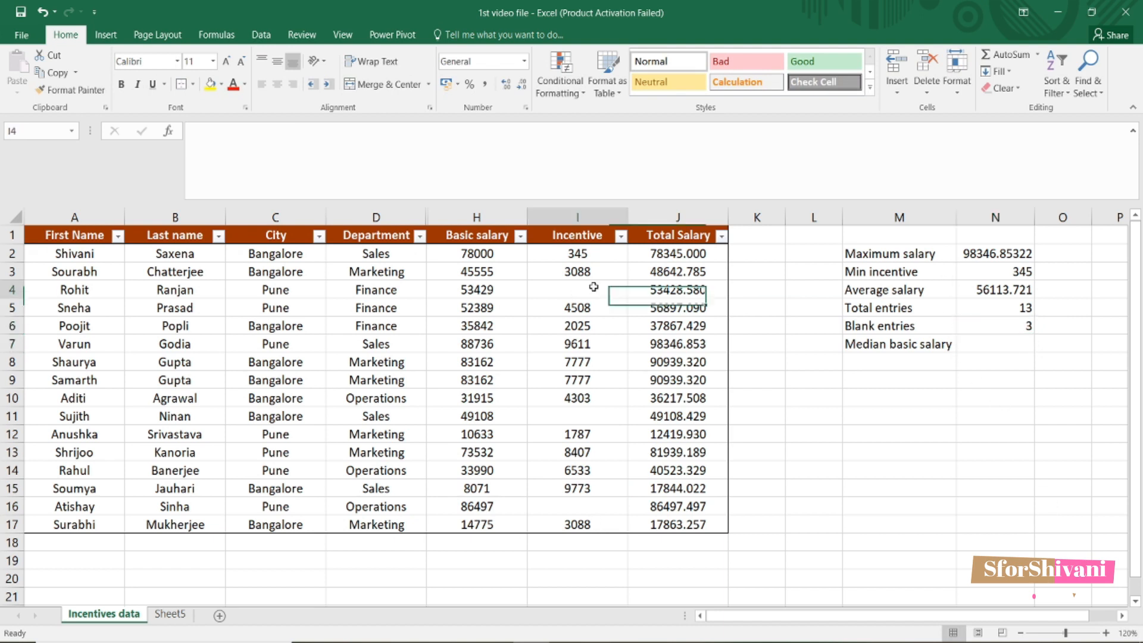
{"action": "left_click", "coordinate": [590, 415]}
{"action": "left_click", "coordinate": [608, 503]}
- Calculate the median basic salary in N7 with MEDIAN over the Basic salary range H2:H17
{"action": "left_click", "coordinate": [1020, 340]}
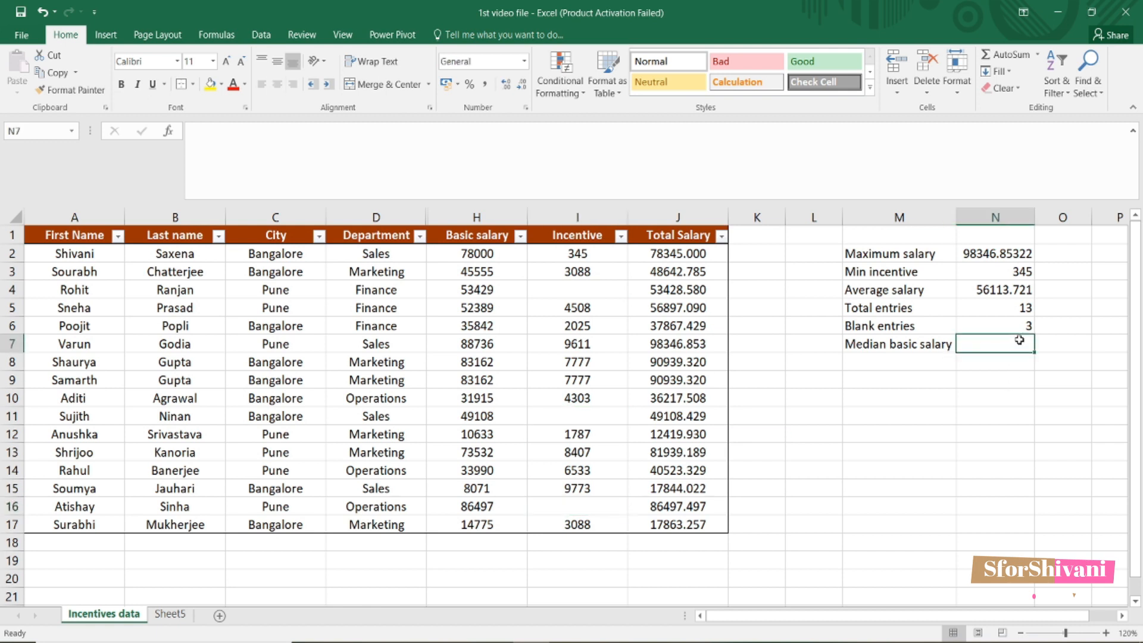
{"action": "type", "text": "=med"}
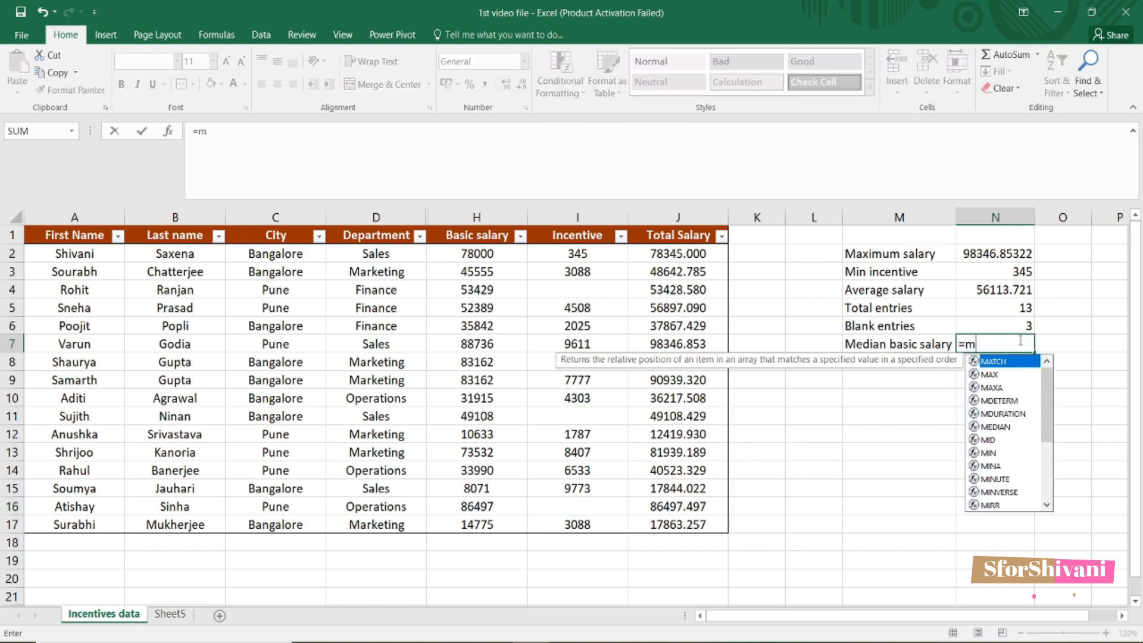
{"action": "type", "text": "an"}
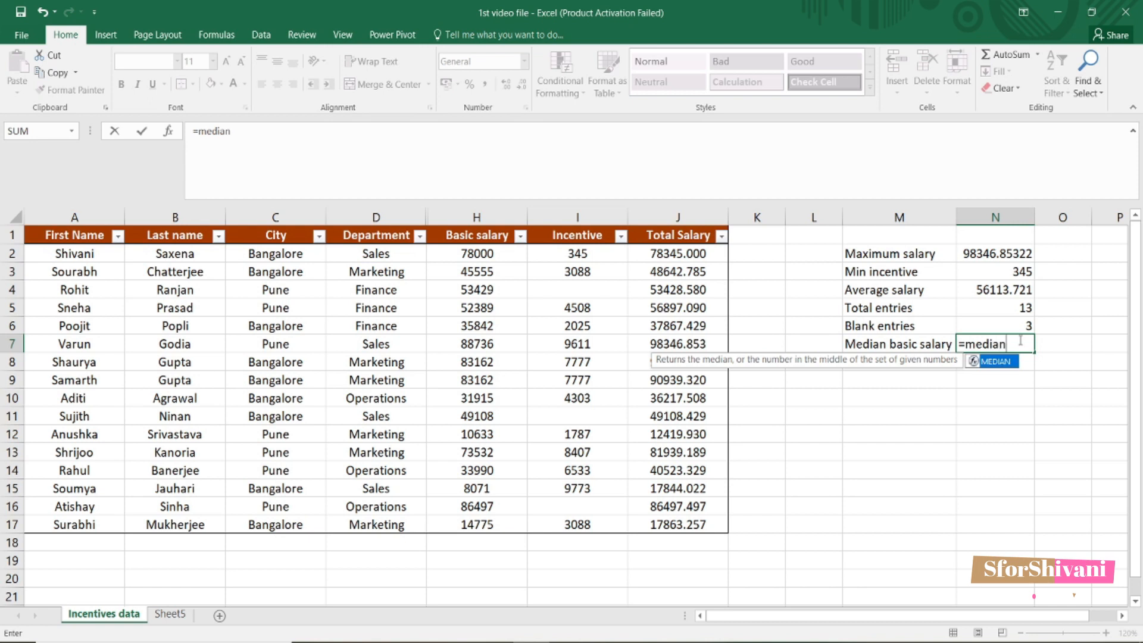
{"action": "type", "text": "("}
{"action": "left_click_drag", "start_coordinate": [499, 254], "coordinate": [484, 524]}
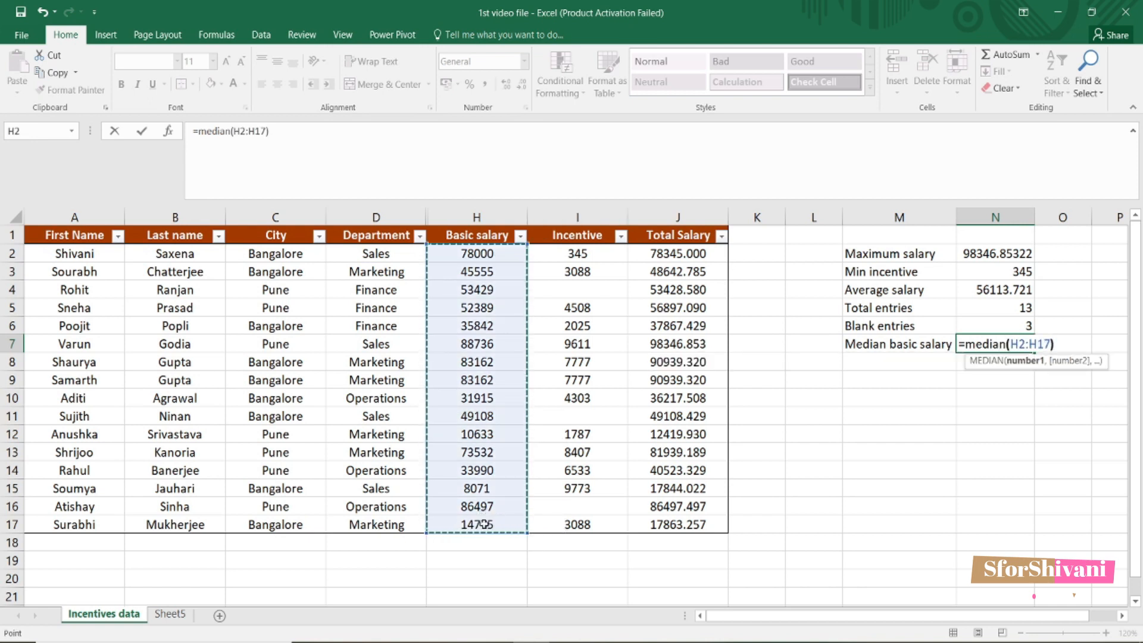
{"action": "key", "text": "Return"}
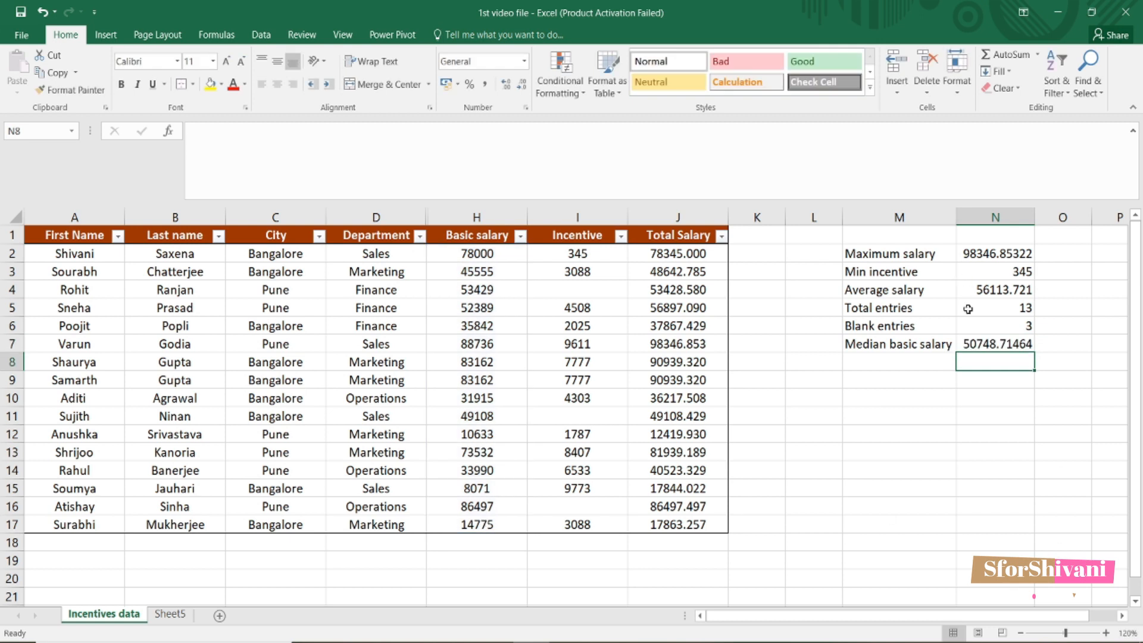
{"action": "left_click", "coordinate": [905, 346]}
{"action": "left_click", "coordinate": [989, 343]}
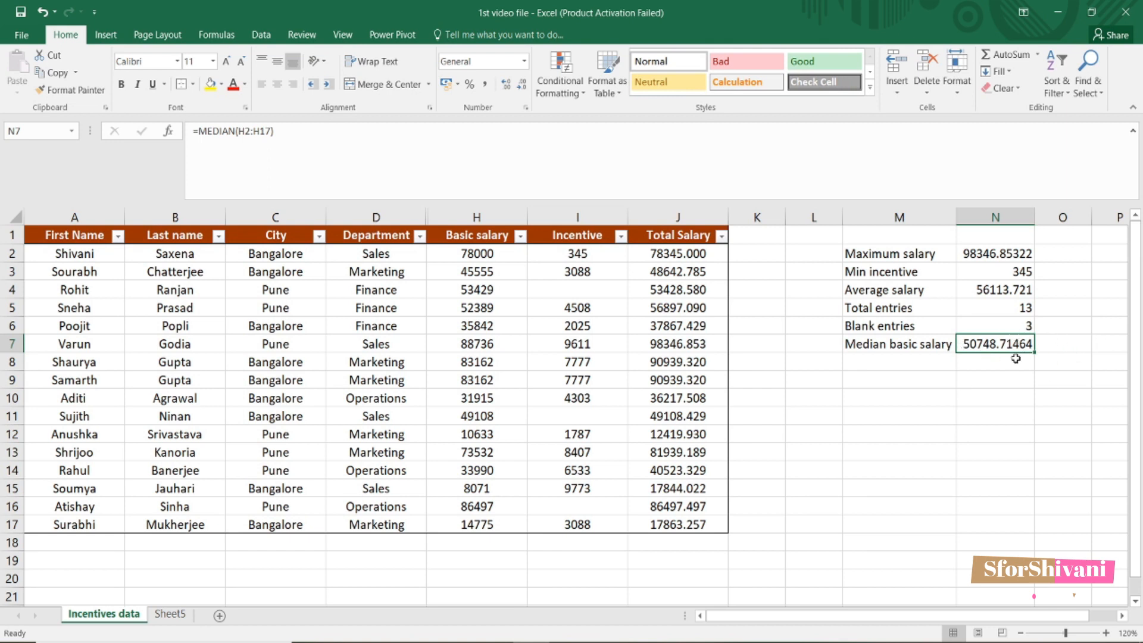
{"action": "left_click", "coordinate": [899, 362]}
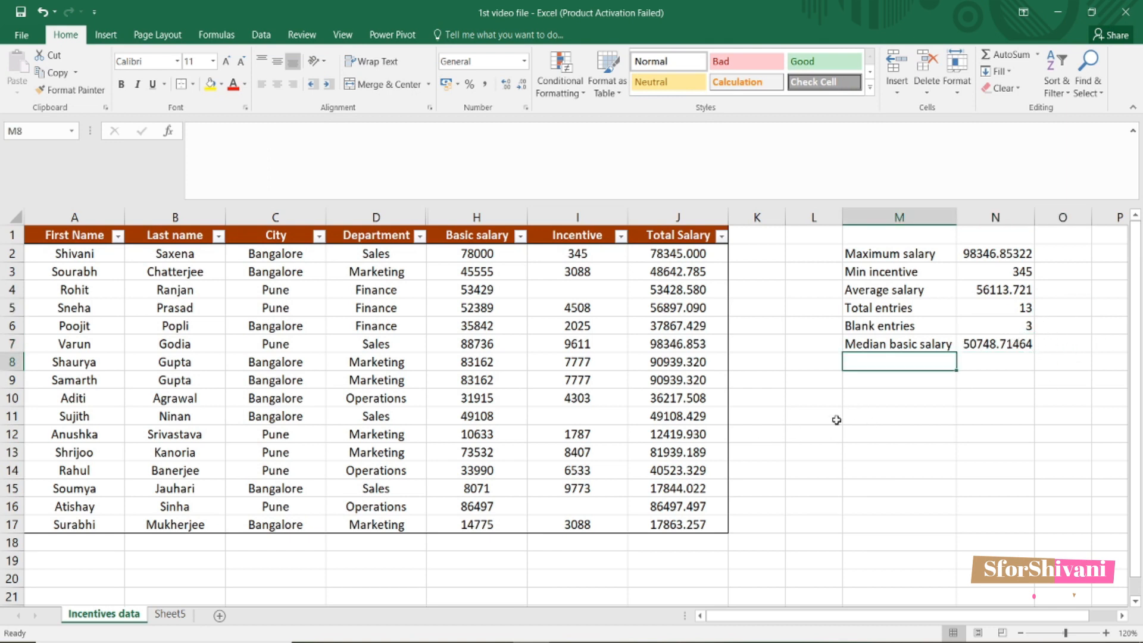
{"action": "key", "text": "Up"}
{"action": "key", "text": "Up"}
{"action": "key", "text": "Up"}
{"action": "key", "text": "Up"}
{"action": "key", "text": "Up"}
{"action": "key", "text": "Up"}
{"action": "key", "text": "Right"}
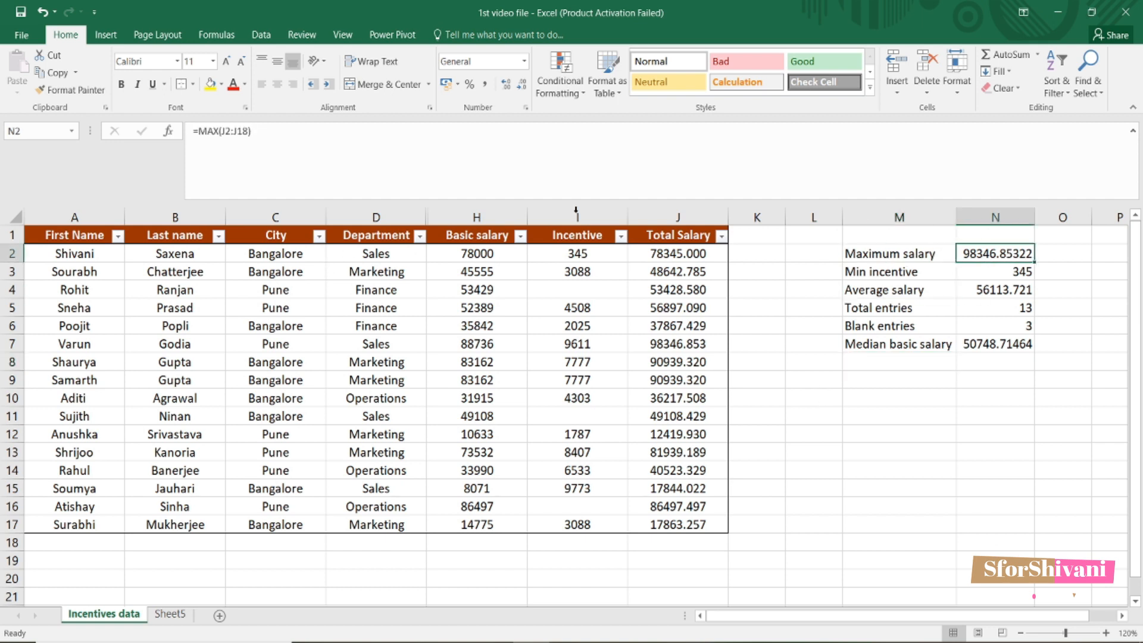
- Unhide the columns E to G between Department and Basic salary
{"action": "left_click_drag", "start_coordinate": [420, 218], "coordinate": [478, 216]}
{"action": "right_click", "coordinate": [481, 215]}
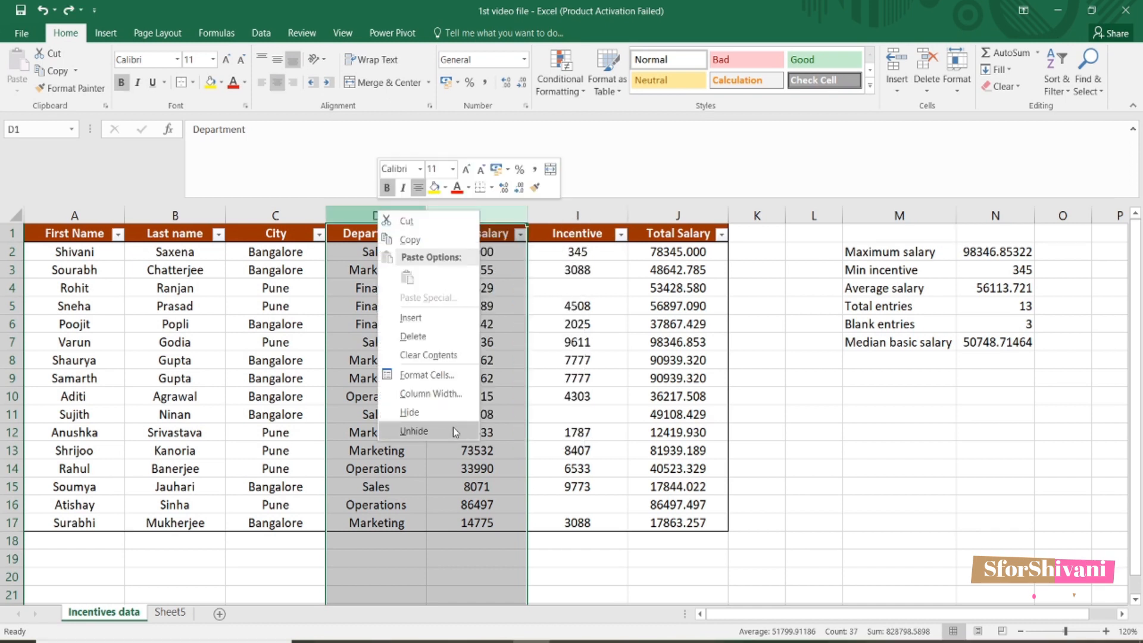
{"action": "left_click", "coordinate": [453, 431]}
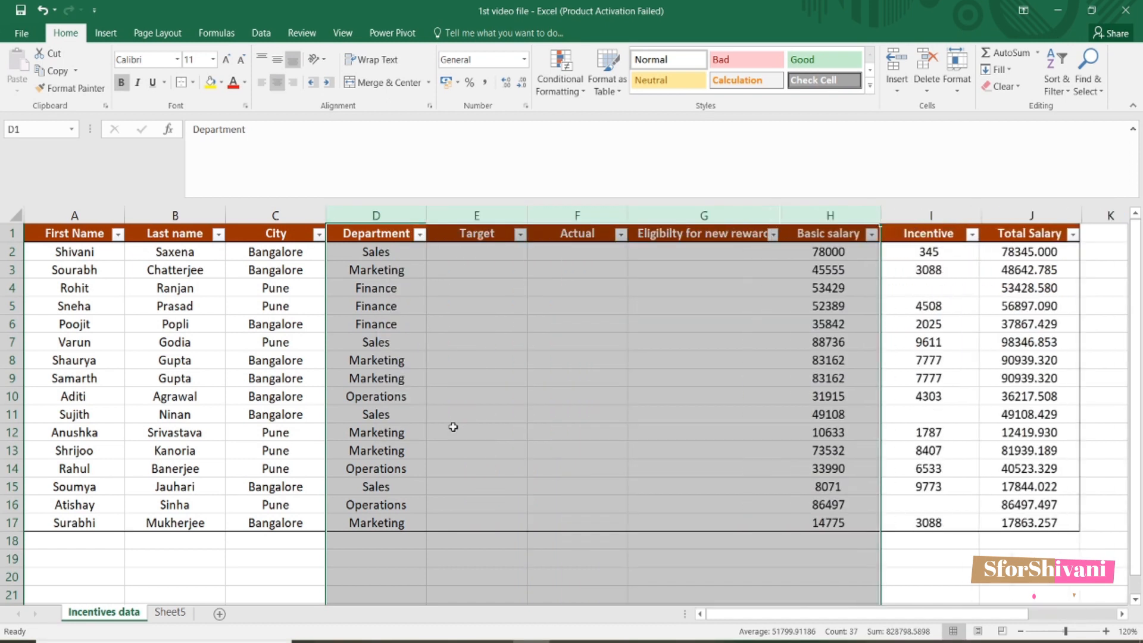
{"action": "left_click", "coordinate": [651, 301]}
{"action": "left_click", "coordinate": [477, 234]}
{"action": "left_click", "coordinate": [564, 265]}
- Generate random Target values with =RANDBETWEEN(50,120) in E2 and fill the formula down to E17
{"action": "left_click", "coordinate": [471, 244]}
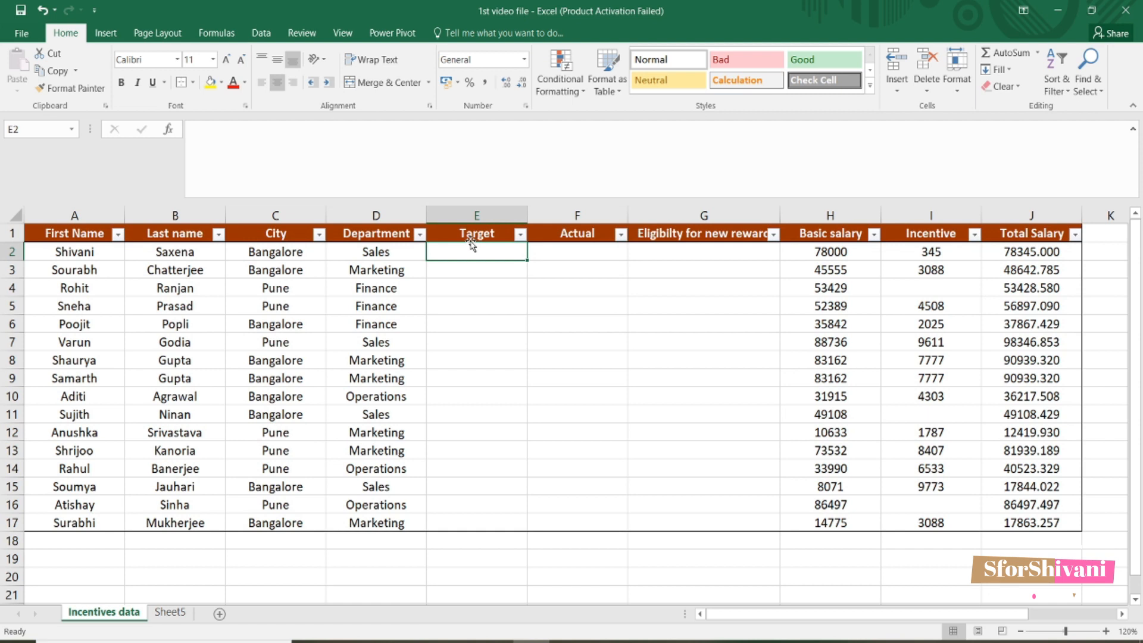
{"action": "type", "text": "=randbe"}
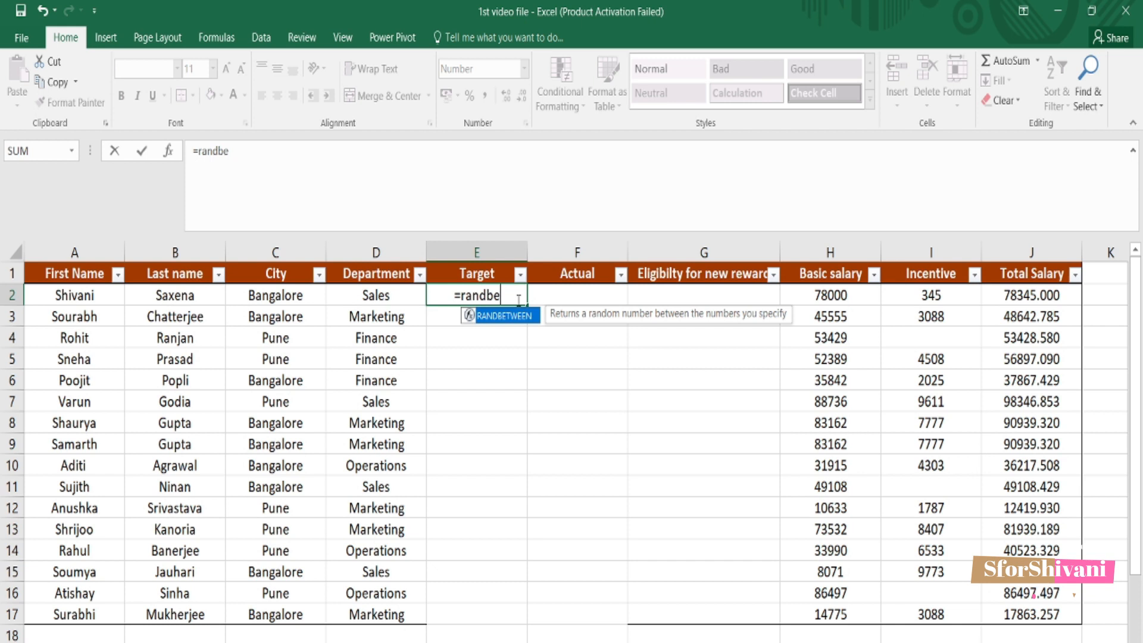
{"action": "double_click", "coordinate": [518, 317]}
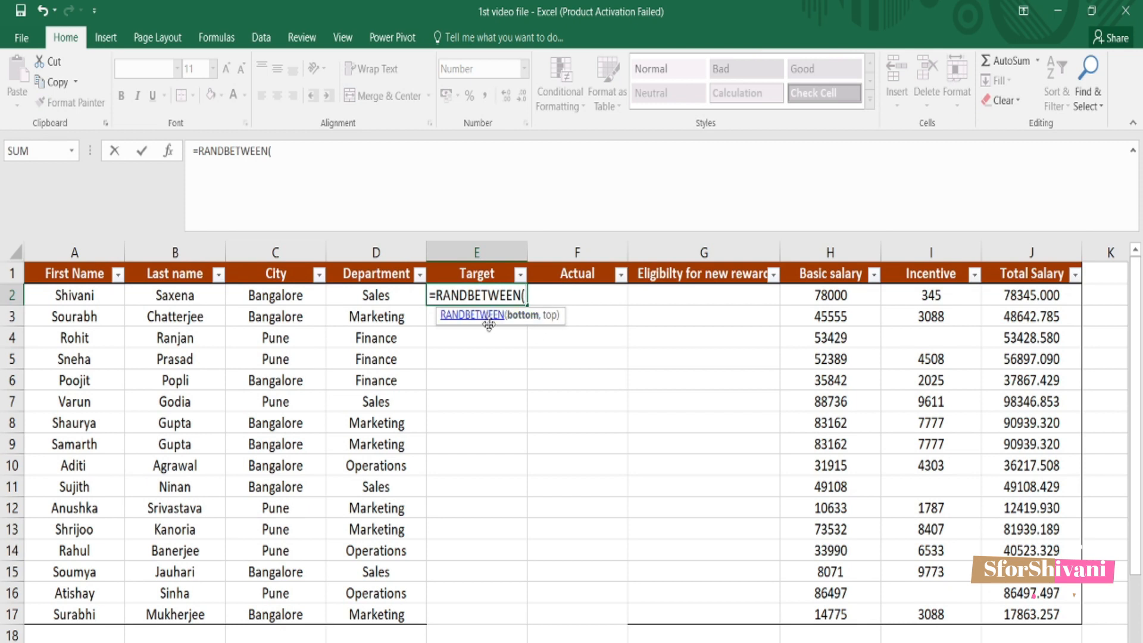
{"action": "type", "text": "50,"}
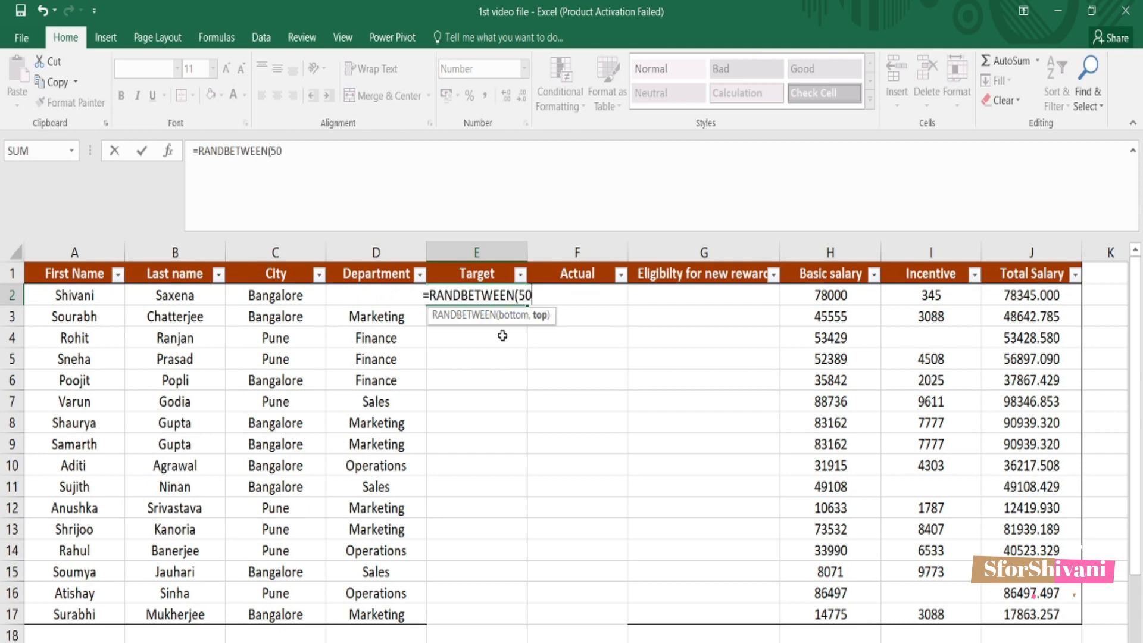
{"action": "type", "text": "120)"}
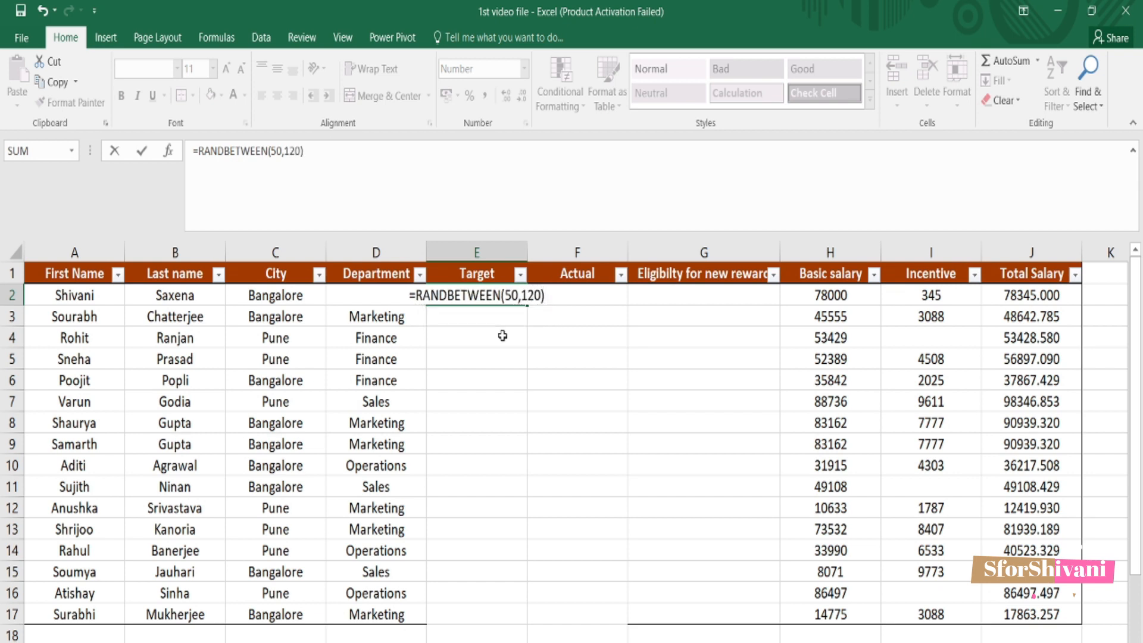
{"action": "key", "text": "Return"}
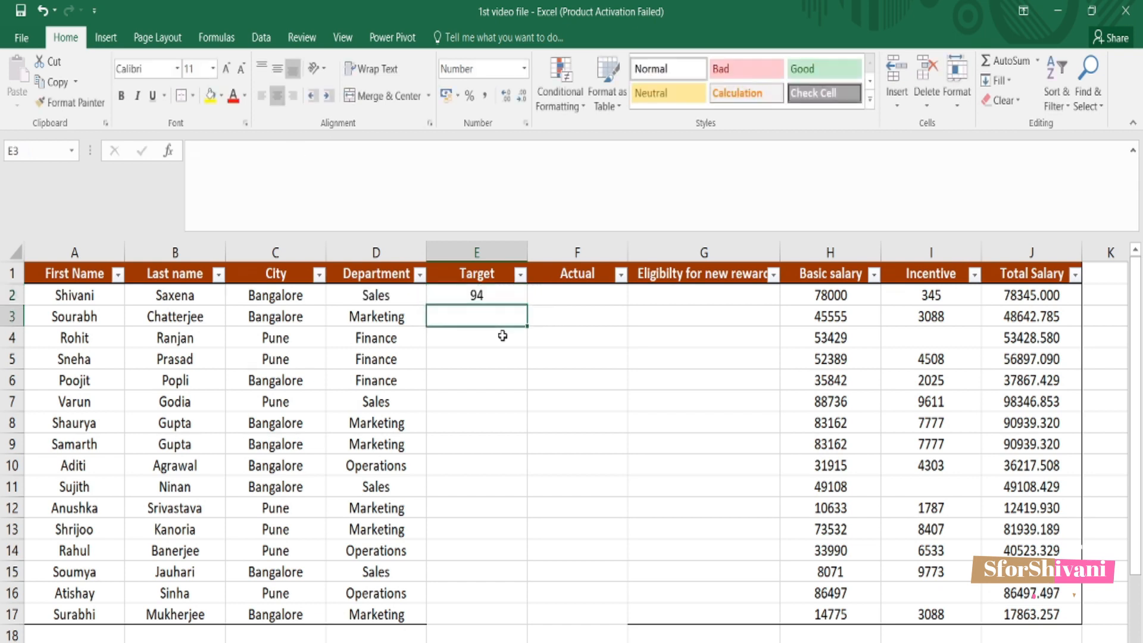
{"action": "left_click", "coordinate": [511, 300]}
{"action": "left_click_drag", "start_coordinate": [526, 308], "coordinate": [527, 623]}
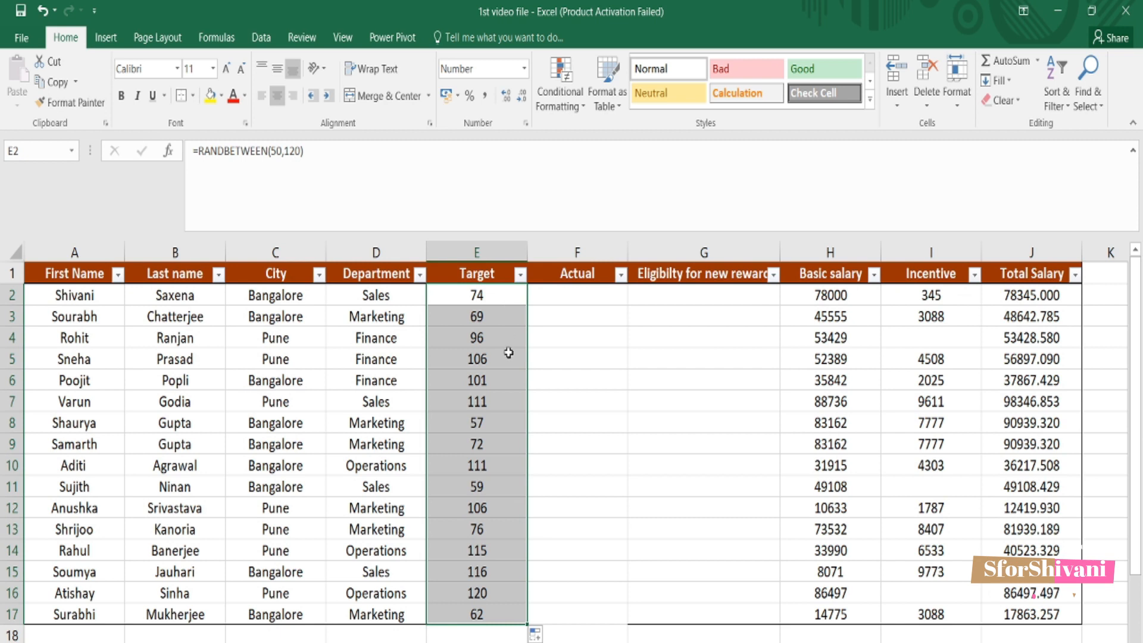
- Refill the Target formula from E2 down to E17 to regenerate the random numbers
{"action": "left_click", "coordinate": [501, 291]}
{"action": "left_click", "coordinate": [574, 293]}
{"action": "left_click", "coordinate": [491, 310]}
{"action": "left_click_drag", "start_coordinate": [492, 291], "coordinate": [486, 363]}
{"action": "left_click", "coordinate": [505, 298]}
{"action": "left_click_drag", "start_coordinate": [528, 307], "coordinate": [504, 625]}
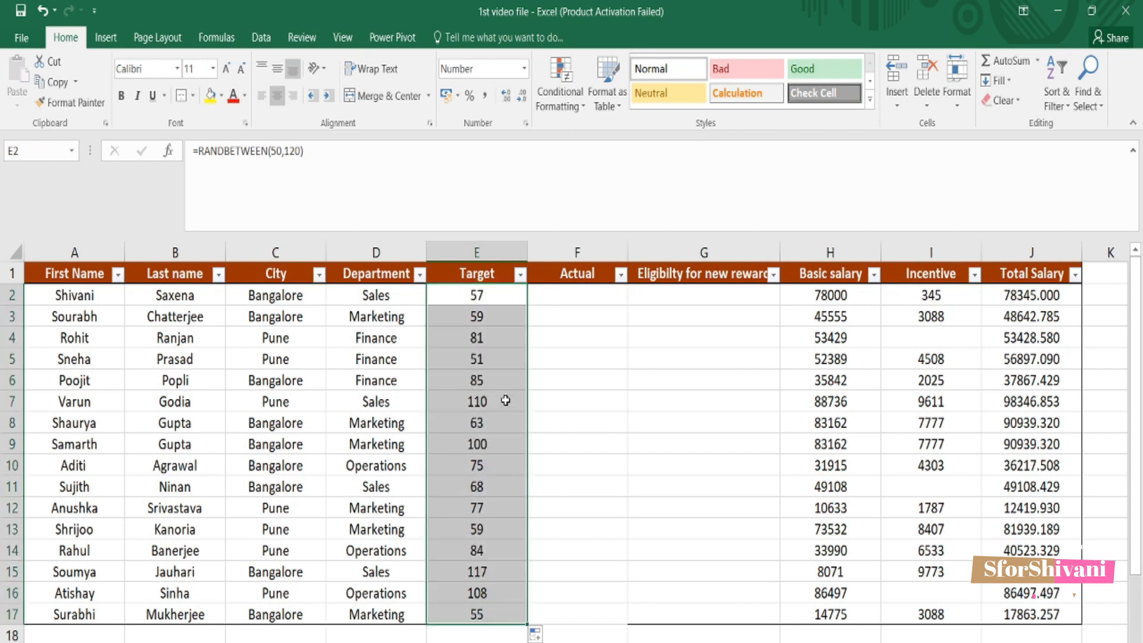
{"action": "left_click", "coordinate": [503, 298]}
{"action": "left_click_drag", "start_coordinate": [524, 307], "coordinate": [512, 625]}
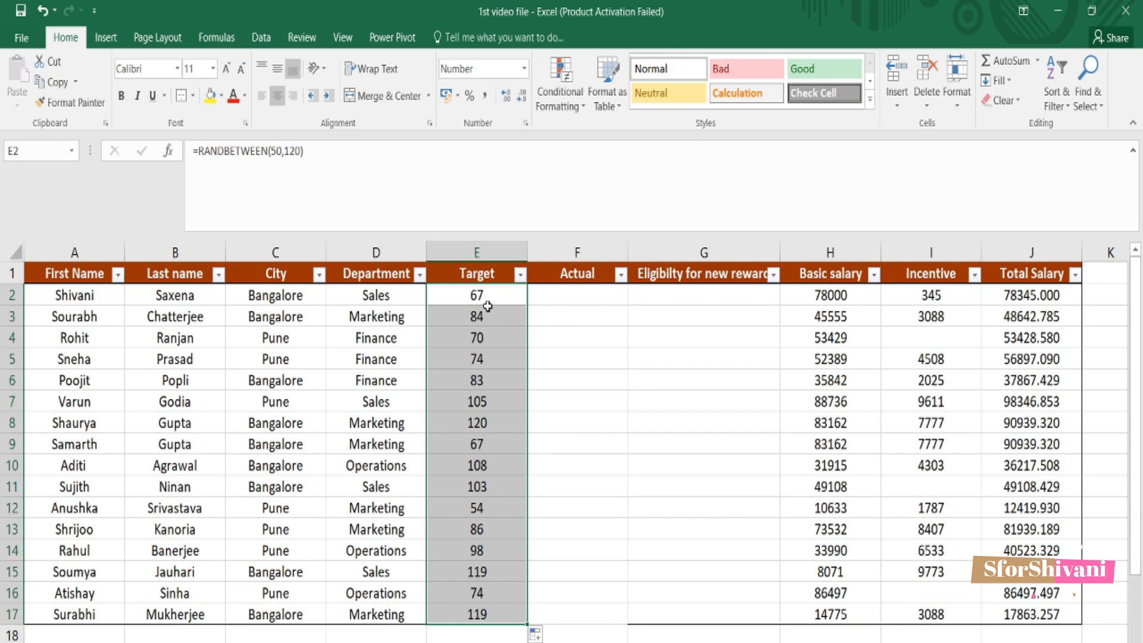
- Copy the Target range E2:E17 and paste it in place as values, replacing the formulas with fixed numbers
{"action": "key", "text": "ctrl+c"}
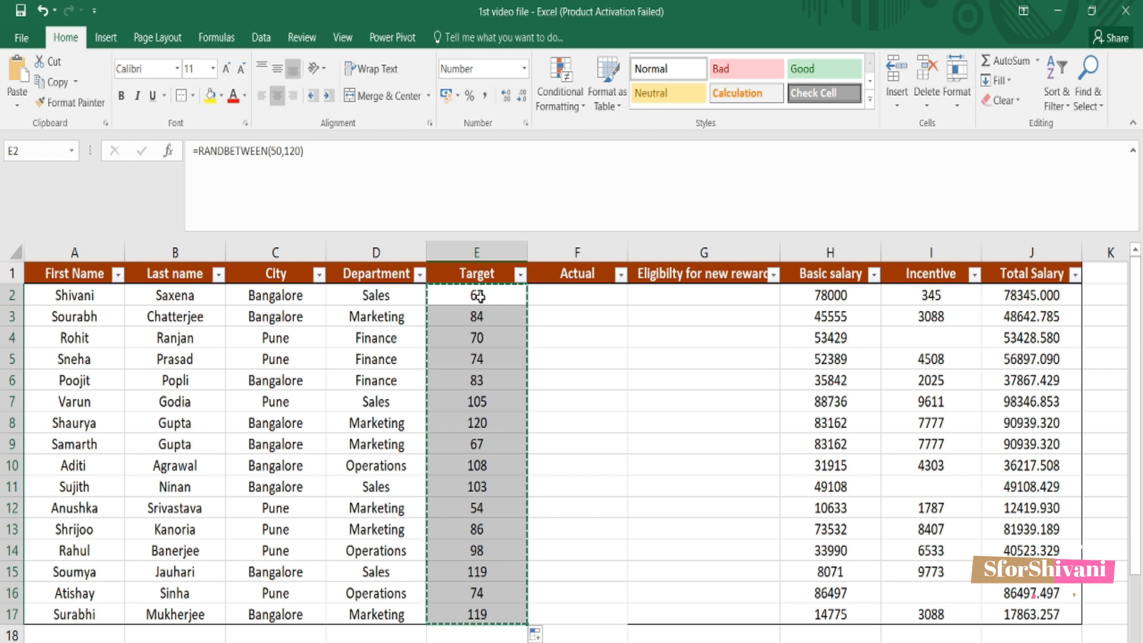
{"action": "left_click", "coordinate": [478, 296]}
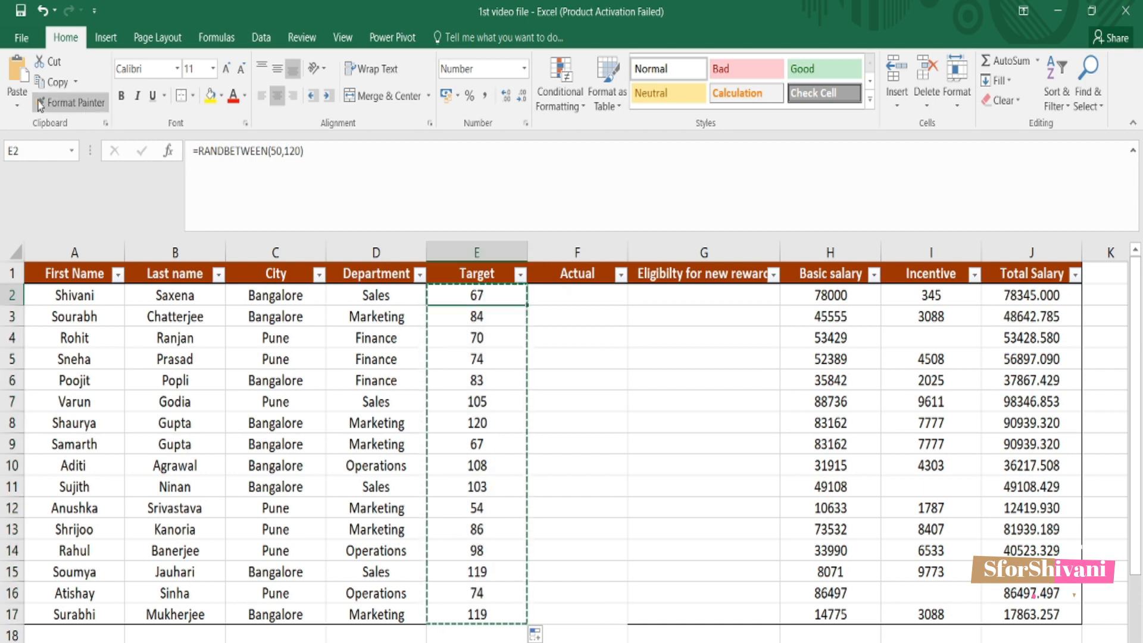
{"action": "left_click", "coordinate": [19, 106]}
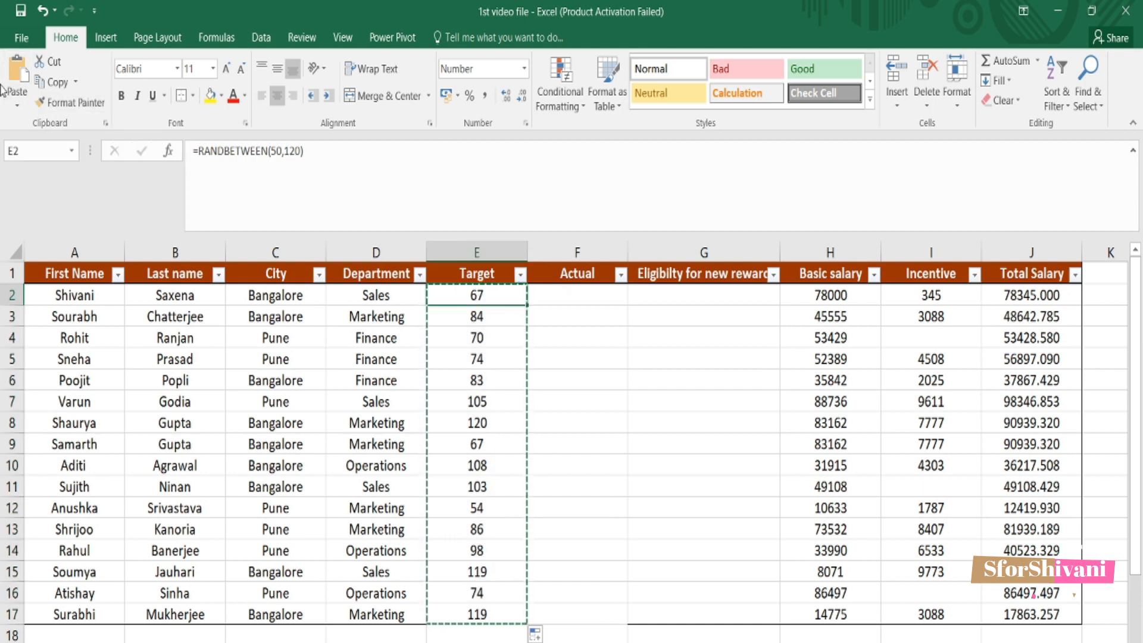
{"action": "left_click", "coordinate": [16, 109]}
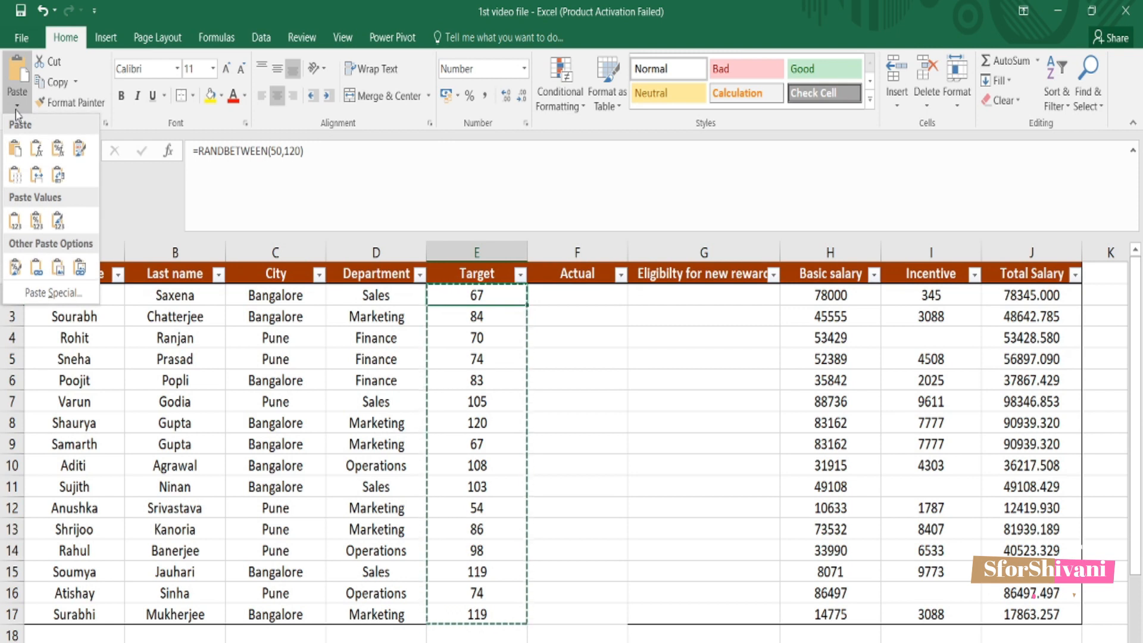
{"action": "left_click", "coordinate": [15, 221]}
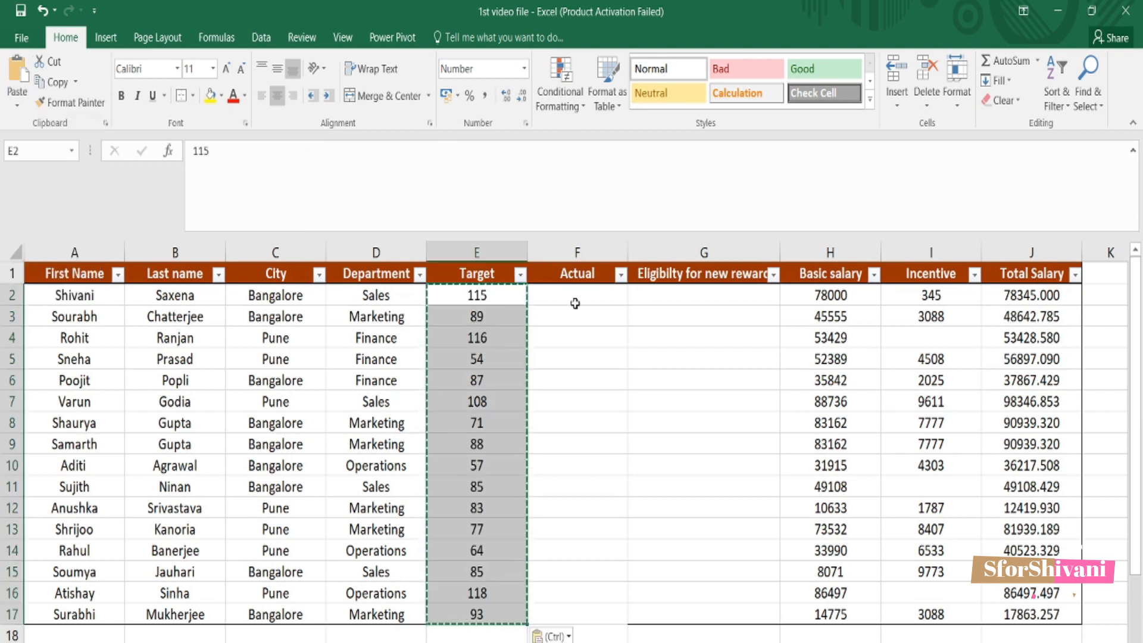
{"action": "left_click", "coordinate": [503, 298]}
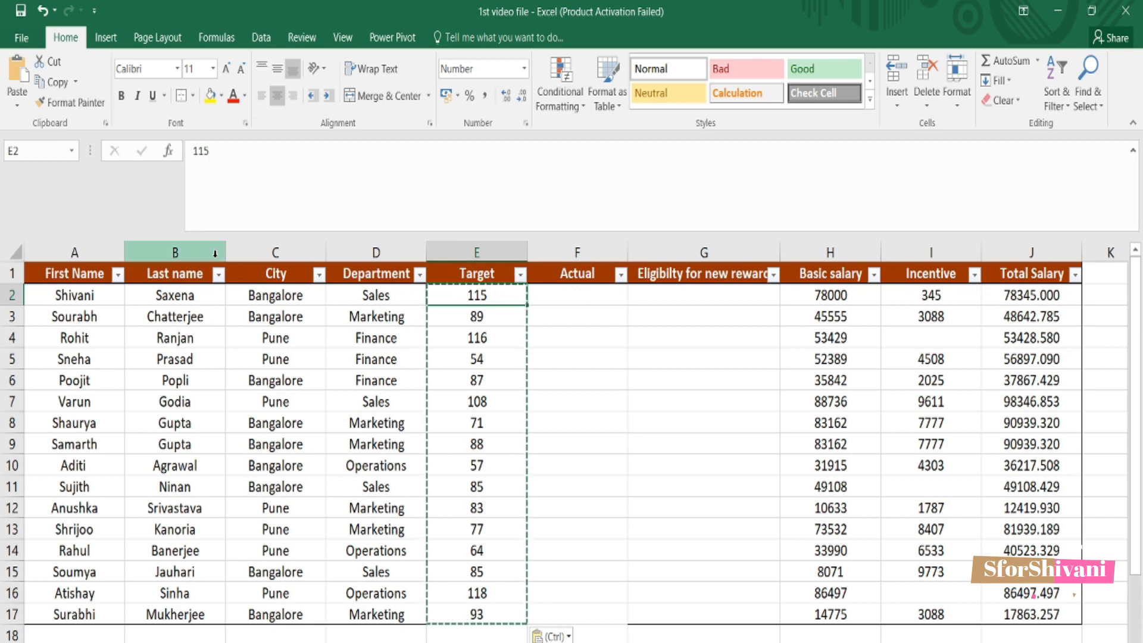
{"action": "left_click_drag", "start_coordinate": [216, 153], "coordinate": [194, 152]}
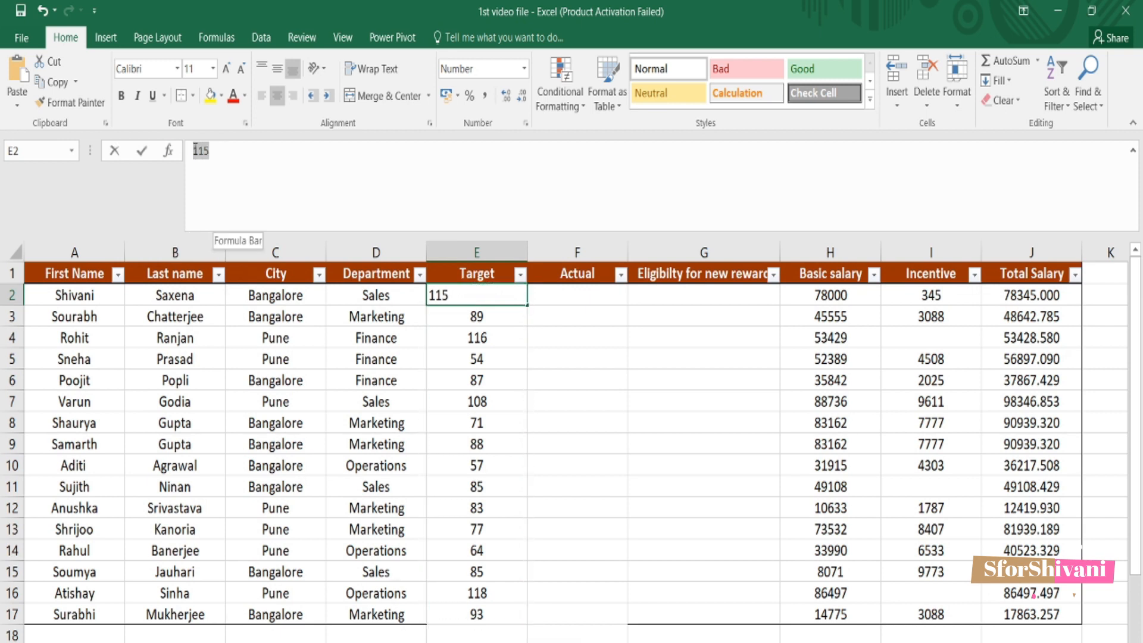
{"action": "left_click", "coordinate": [499, 325]}
{"action": "left_click", "coordinate": [503, 296]}
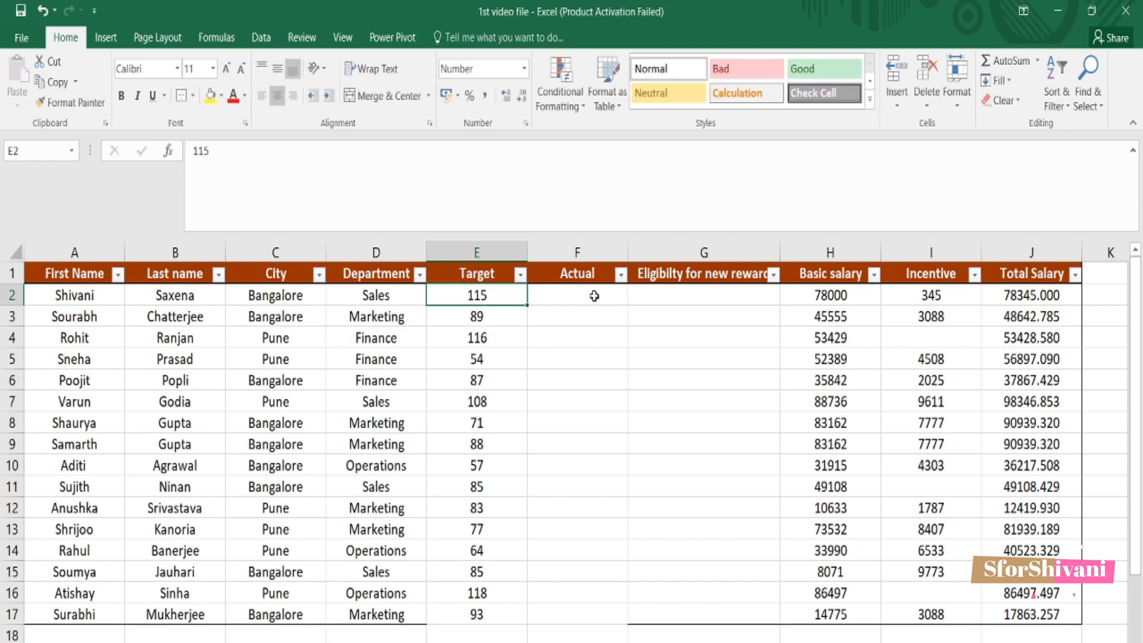
- Enter =RANDBETWEEN(50,120) in F2 under the Actual header
{"action": "left_click", "coordinate": [590, 293]}
{"action": "type", "text": "=rand"}
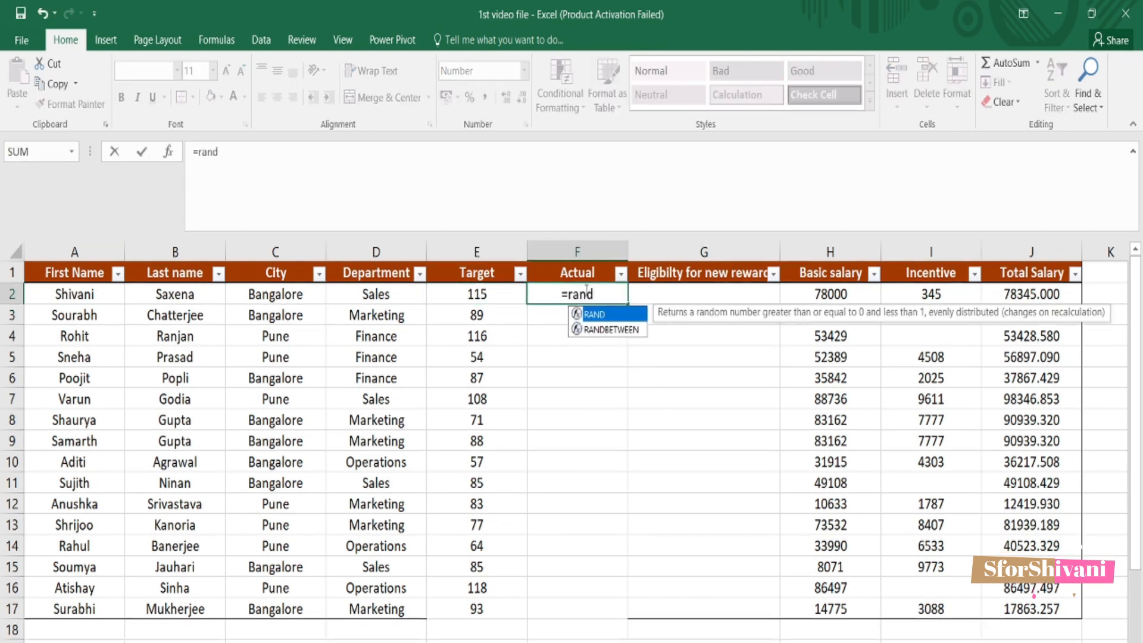
{"action": "double_click", "coordinate": [613, 329]}
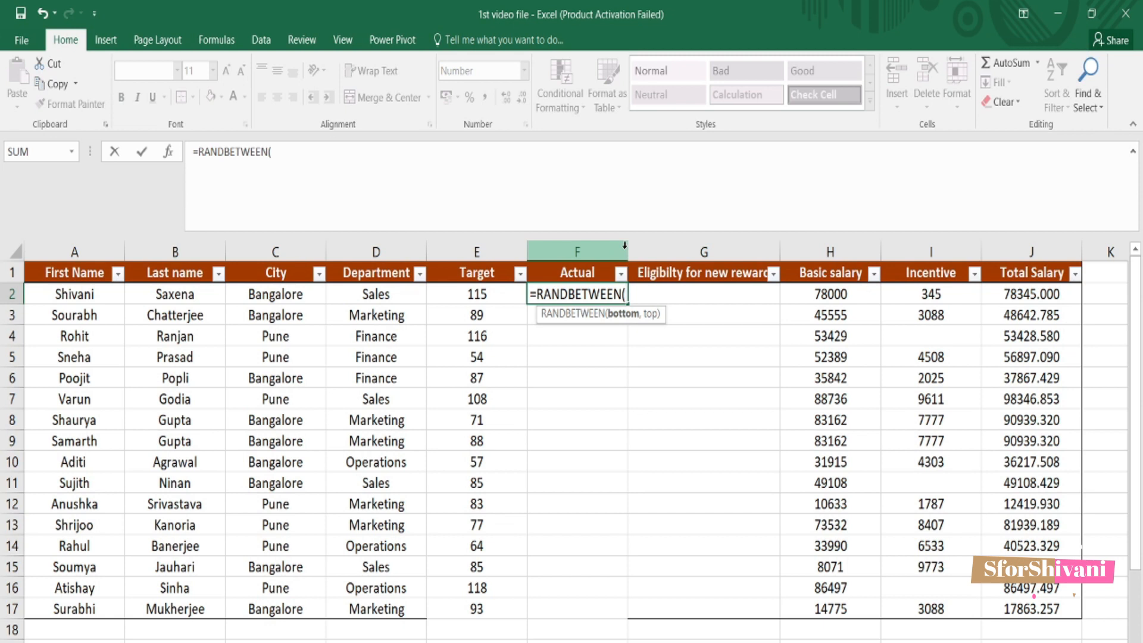
{"action": "type", "text": "5"}
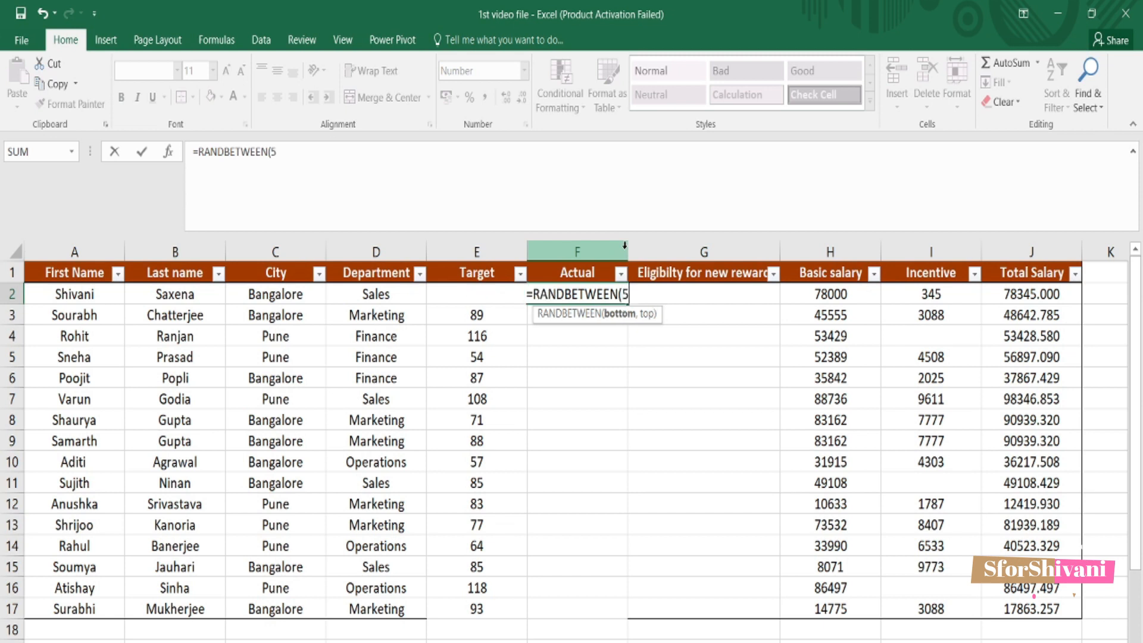
{"action": "type", "text": "0,120)"}
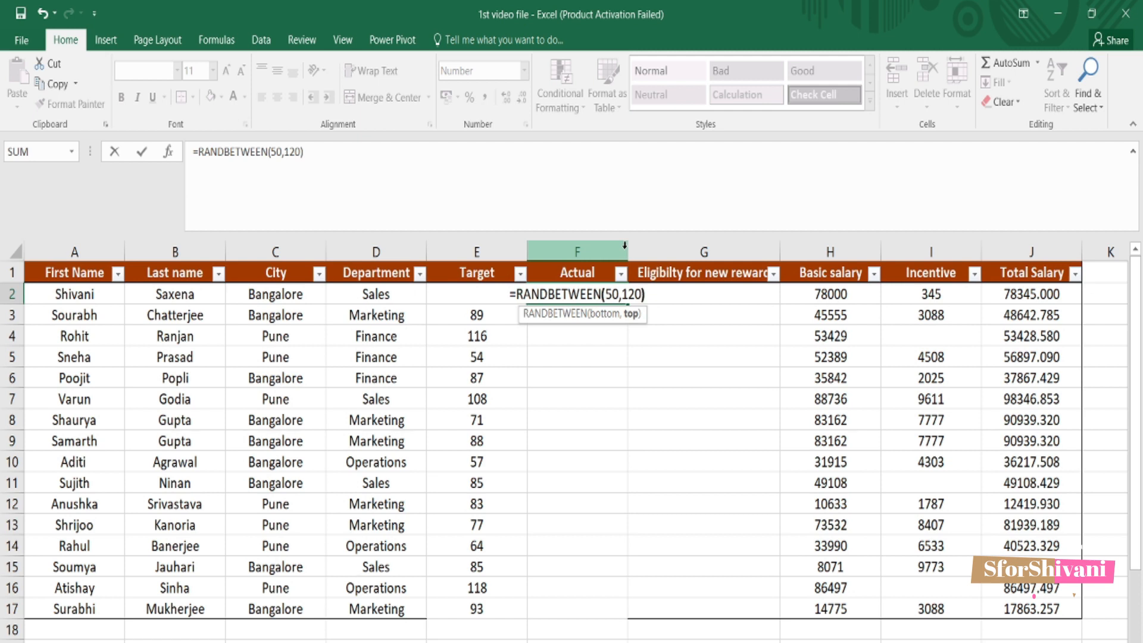
{"action": "key", "text": "ctrl+Return"}
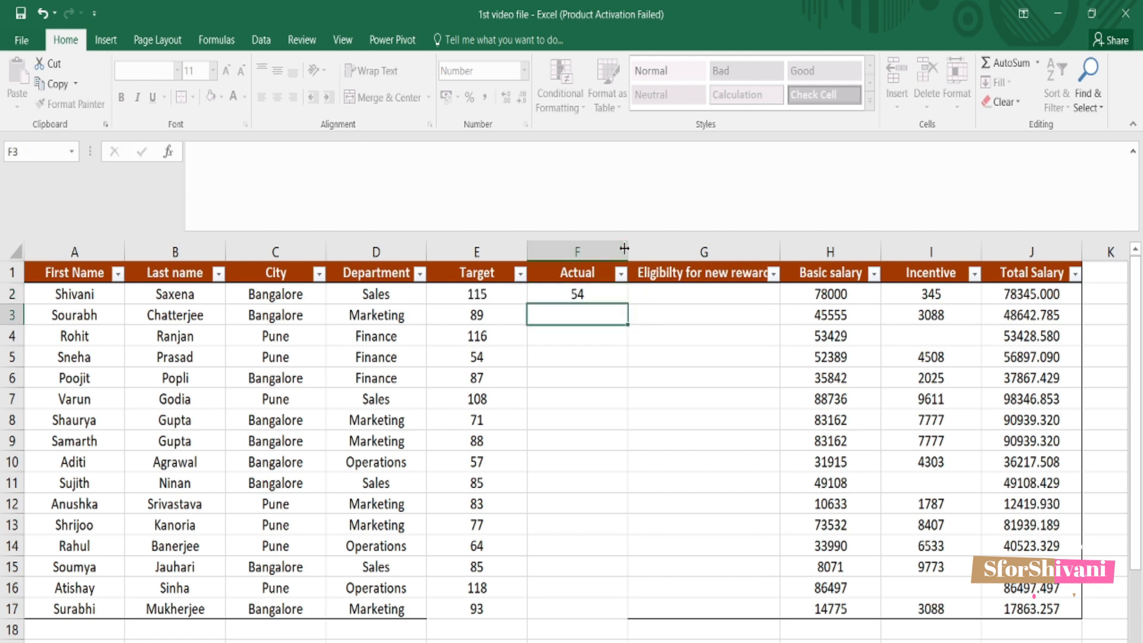
- Extend the F2 random formula through F17 and undo that fill
{"action": "left_click_drag", "start_coordinate": [626, 304], "coordinate": [627, 615]}
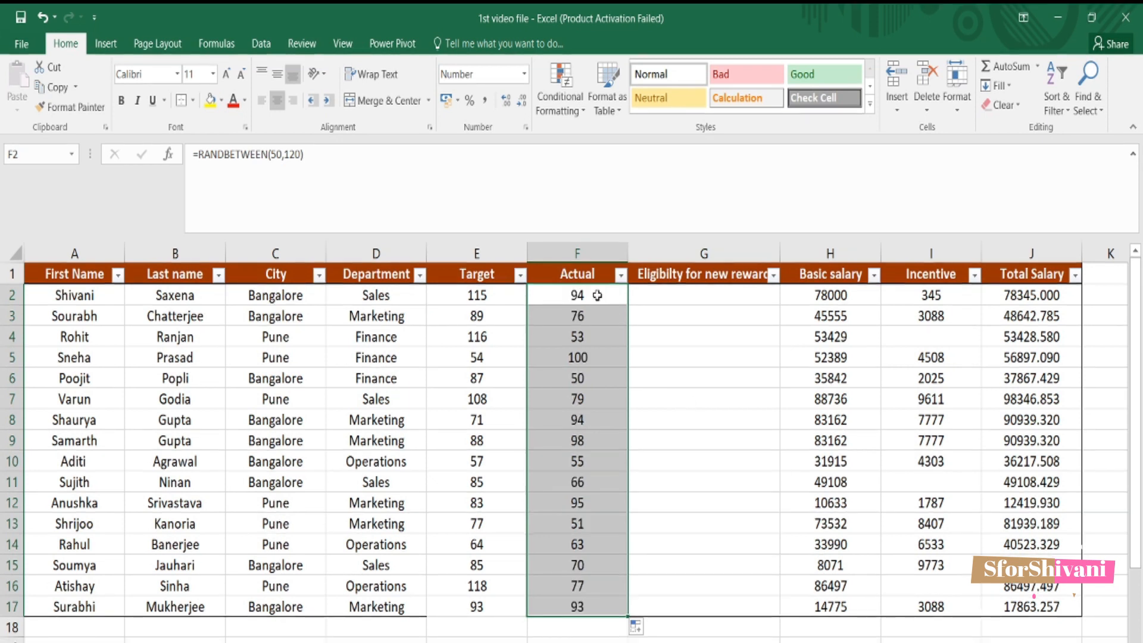
{"action": "left_click", "coordinate": [503, 292]}
{"action": "key", "text": "ctrl+z"}
- Select F2:F17 in the Actual column and fill the F2 formula down the whole range
{"action": "left_click", "coordinate": [498, 295]}
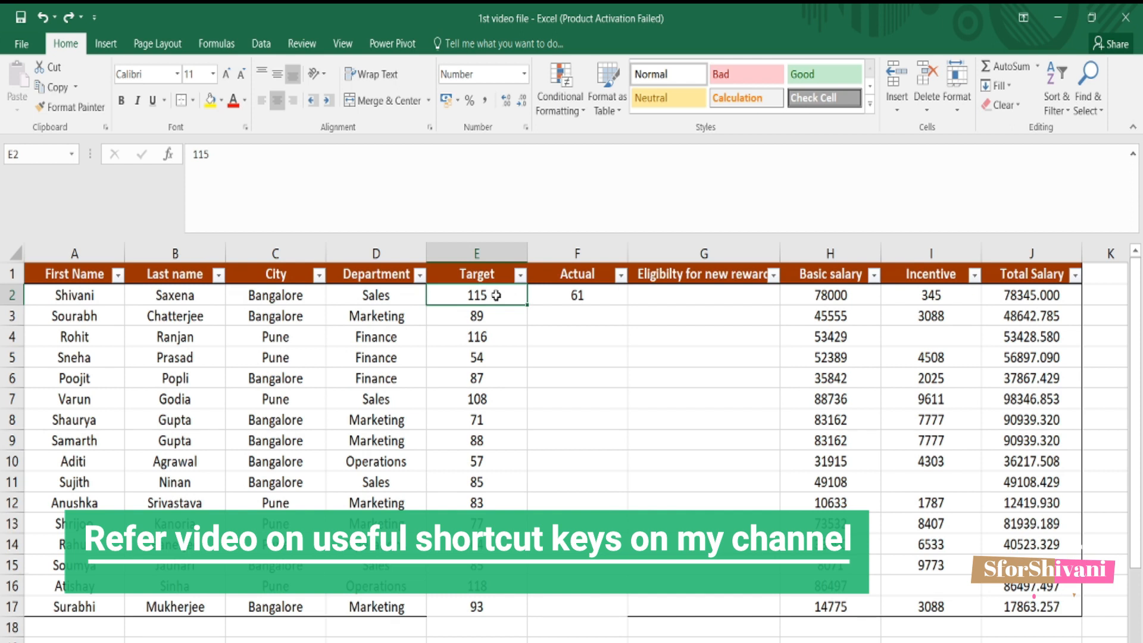
{"action": "key", "text": "ctrl+Down"}
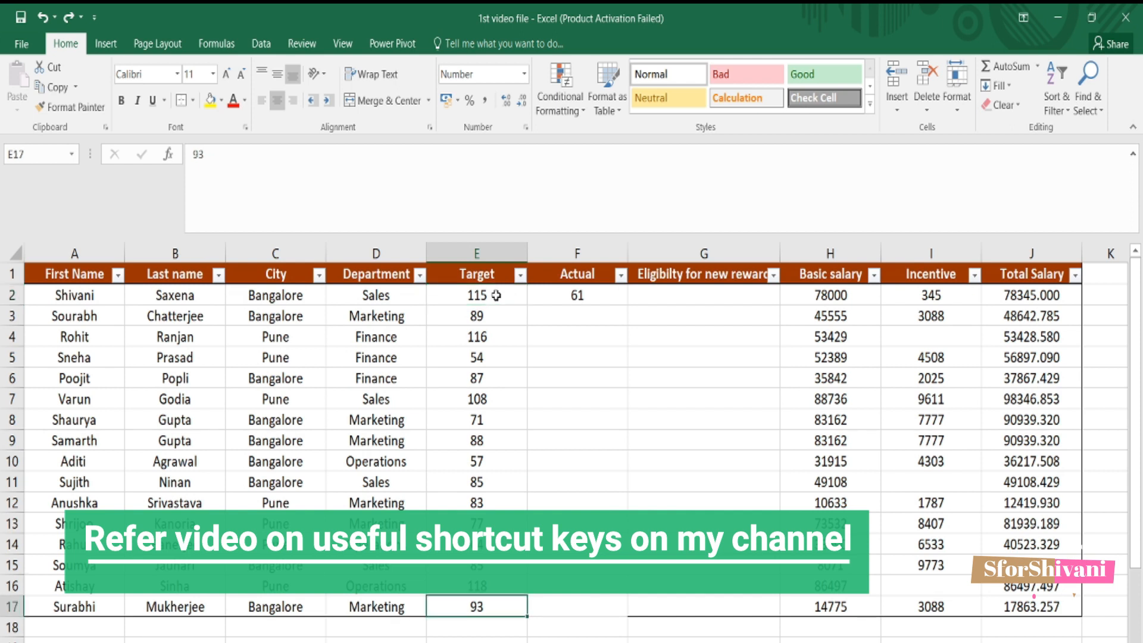
{"action": "key", "text": "Right"}
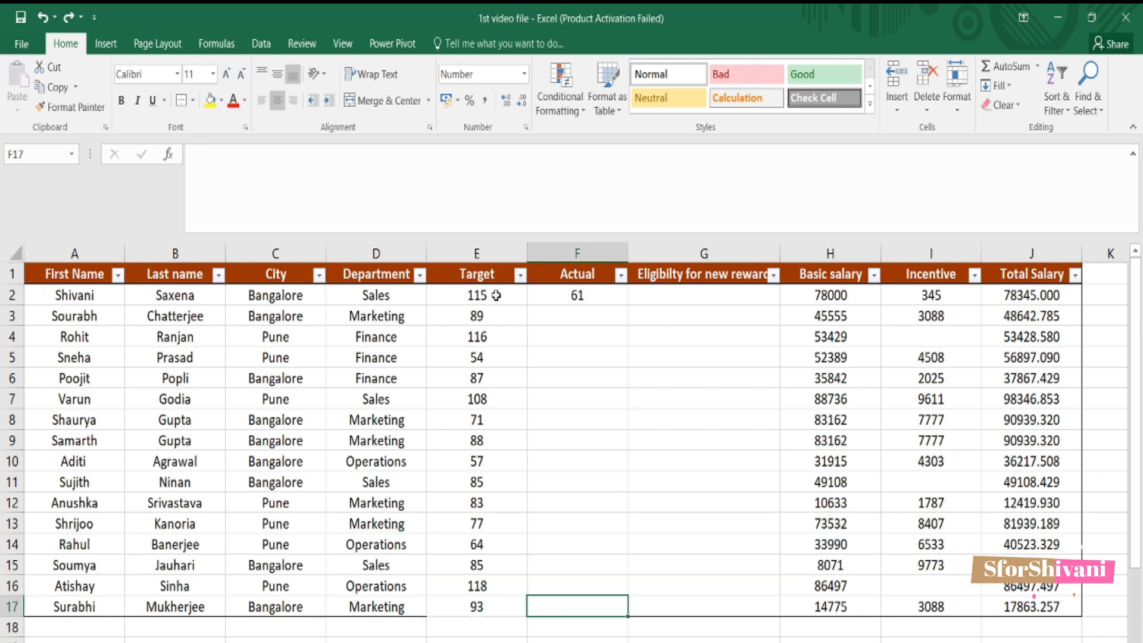
{"action": "key", "text": "ctrl+shift+Up"}
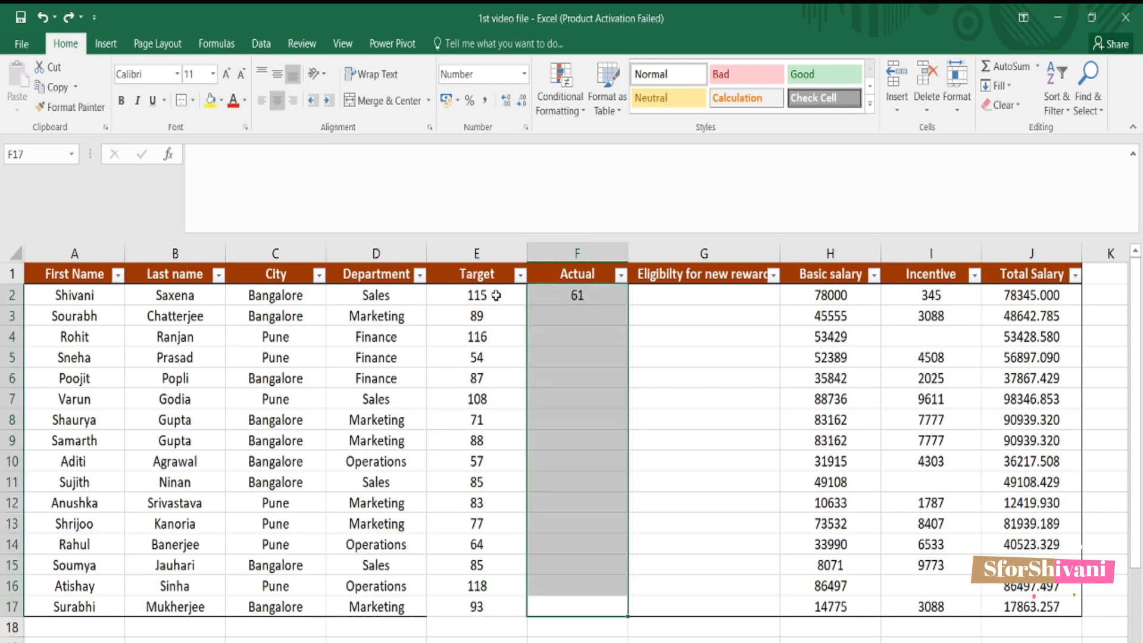
{"action": "key", "text": "ctrl+d"}
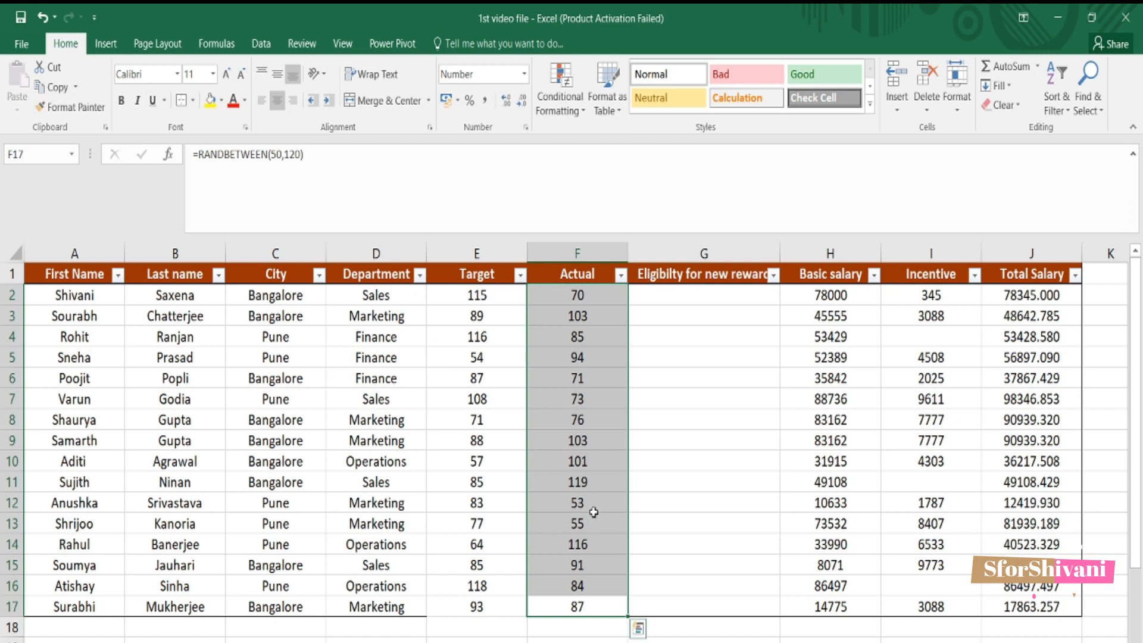
- Copy the Actual range F2:F17 and paste it in place as values to fix the random numbers
{"action": "key", "text": "ctrl+c"}
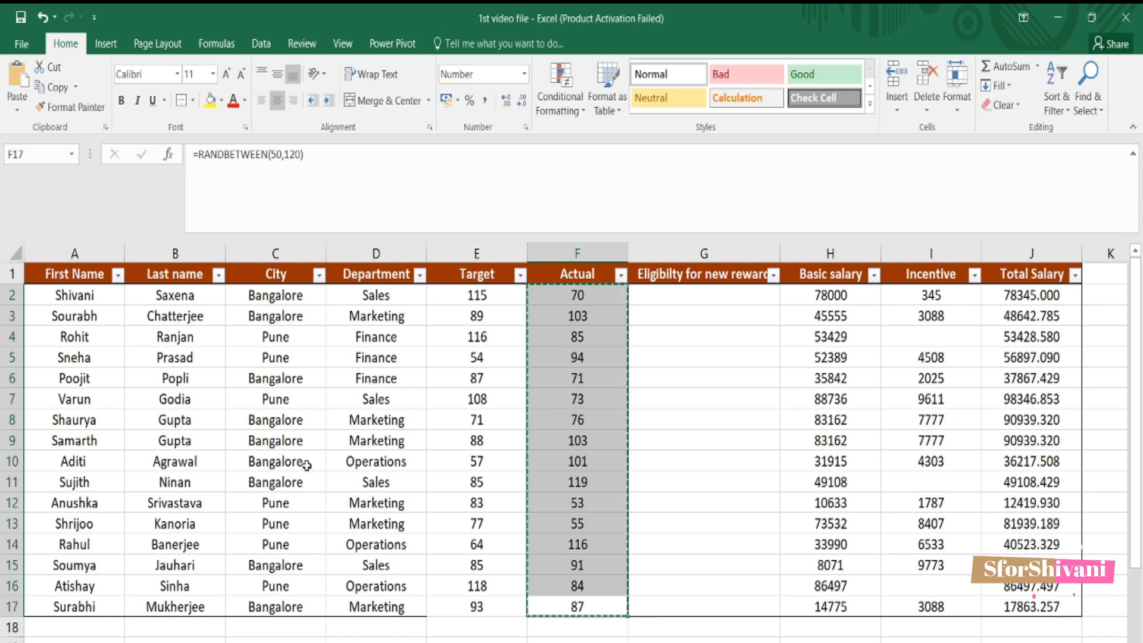
{"action": "left_click", "coordinate": [17, 109]}
{"action": "left_click", "coordinate": [15, 222]}
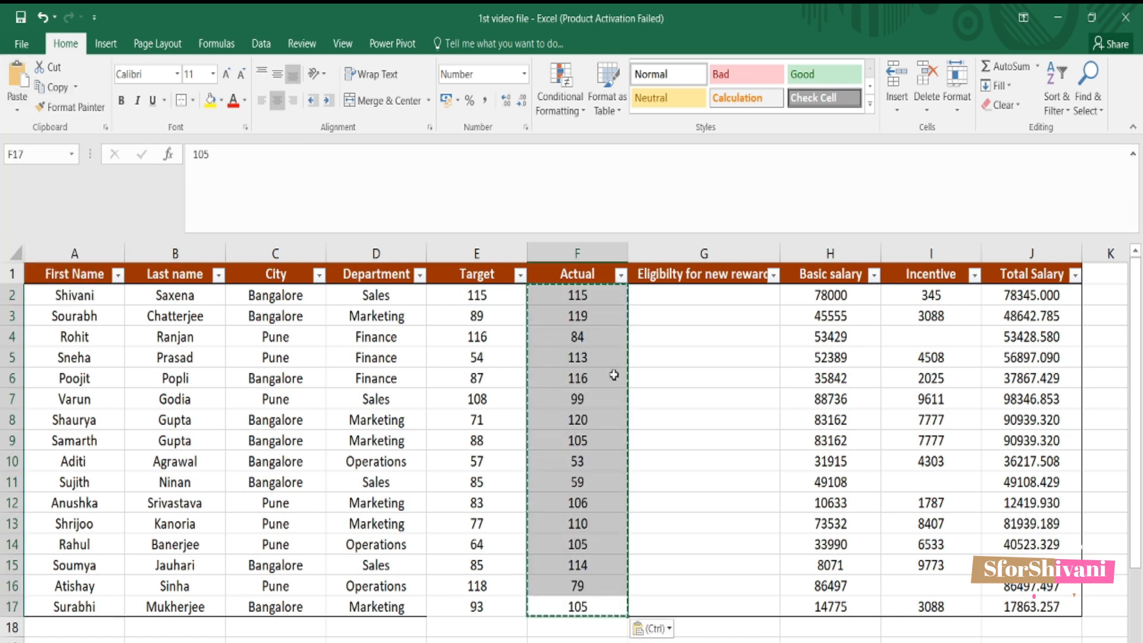
{"action": "key", "text": "Escape"}
- Enter =IF(F2>E2,"Yes","No") in G2 to test whether the Actual value exceeds the Target
{"action": "left_click", "coordinate": [708, 290]}
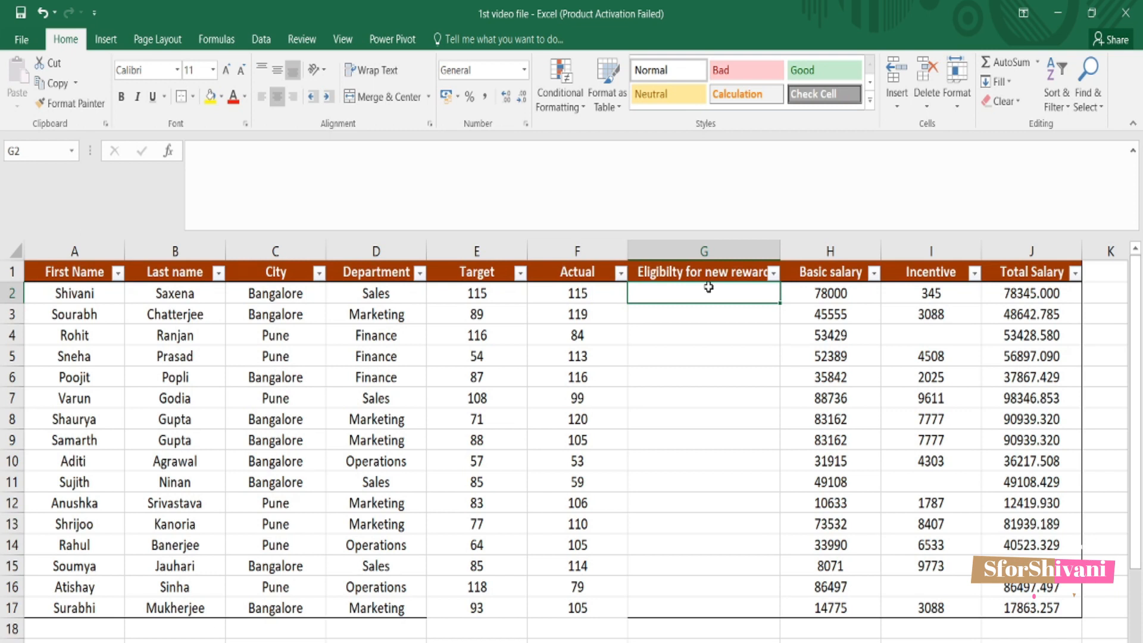
{"action": "type", "text": "=i"}
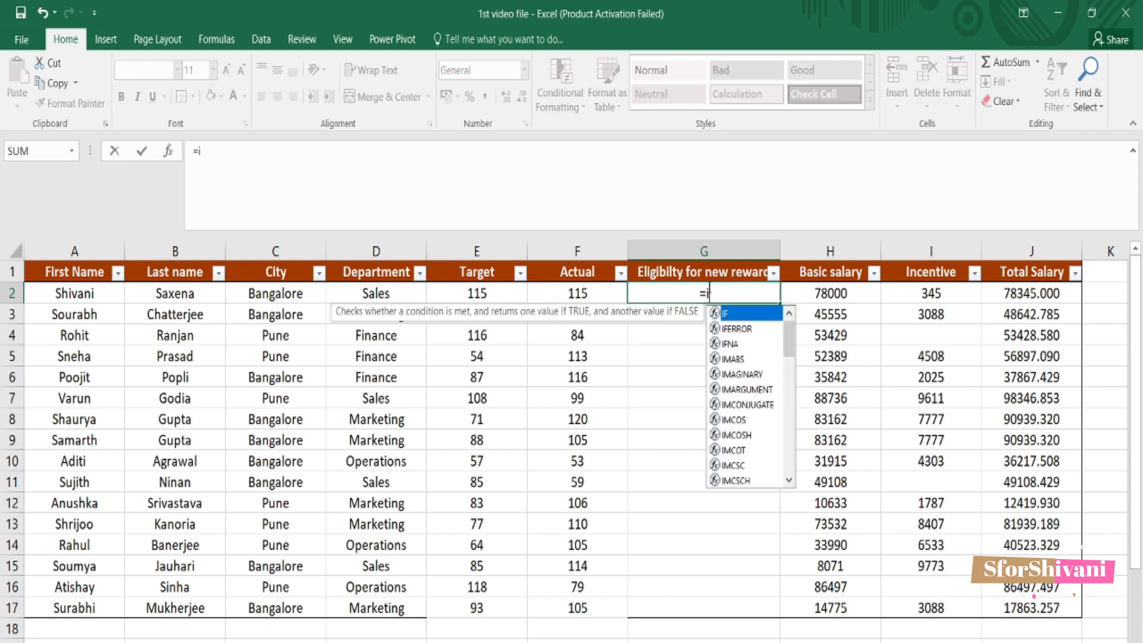
{"action": "type", "text": "f("}
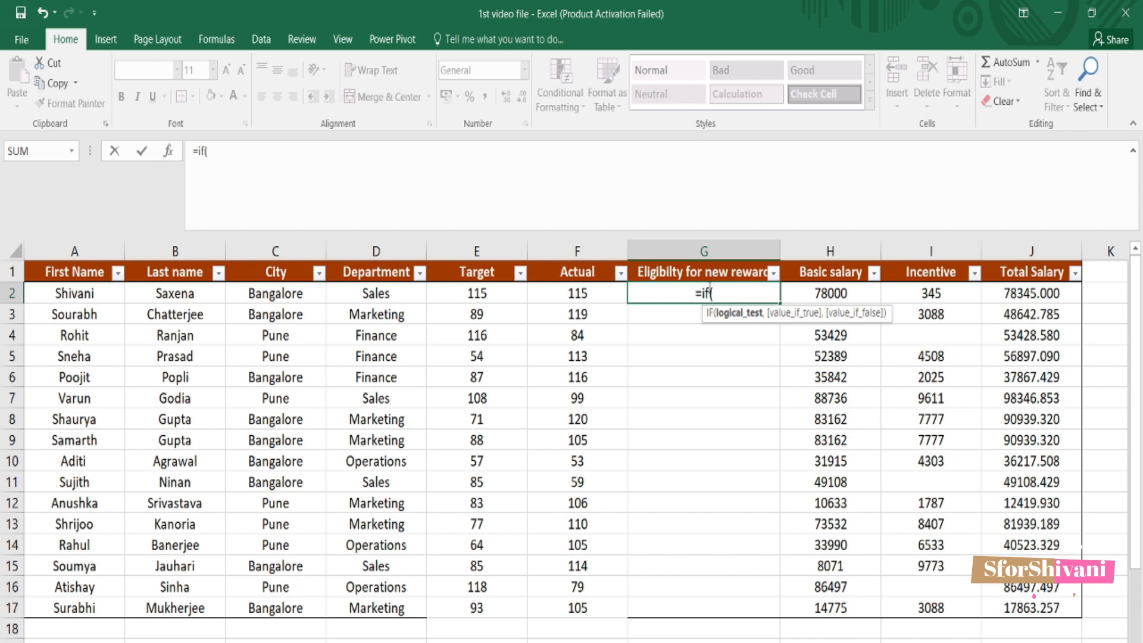
{"action": "left_click", "coordinate": [571, 293]}
{"action": "type", "text": ">"}
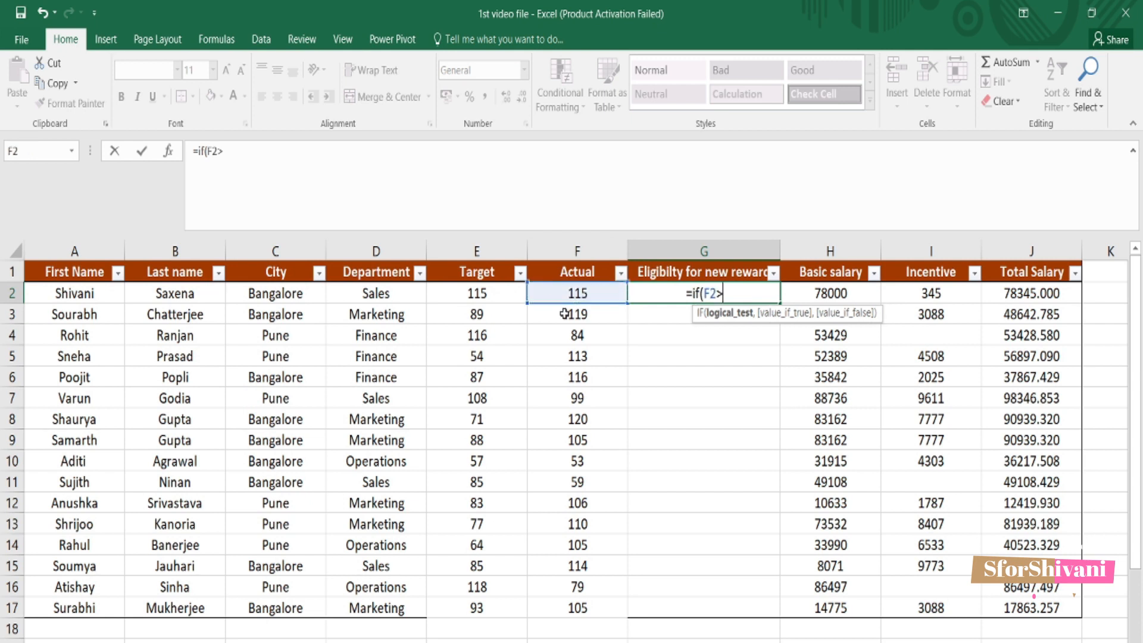
{"action": "left_click", "coordinate": [487, 291]}
{"action": "type", "text": ","}
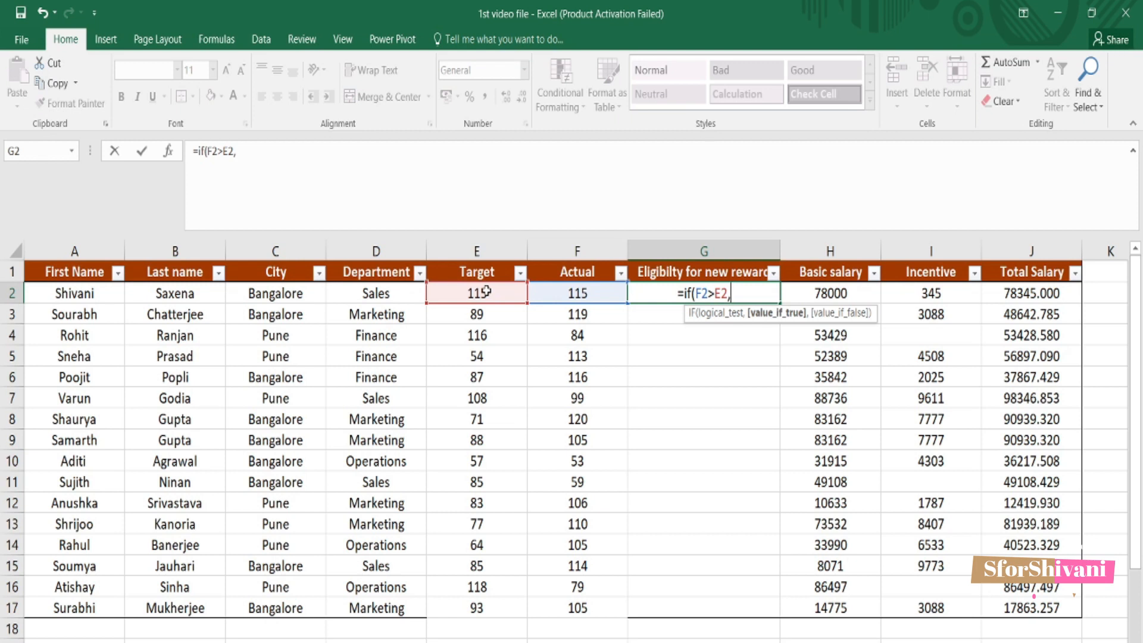
{"action": "type", "text": "\"Yes\""}
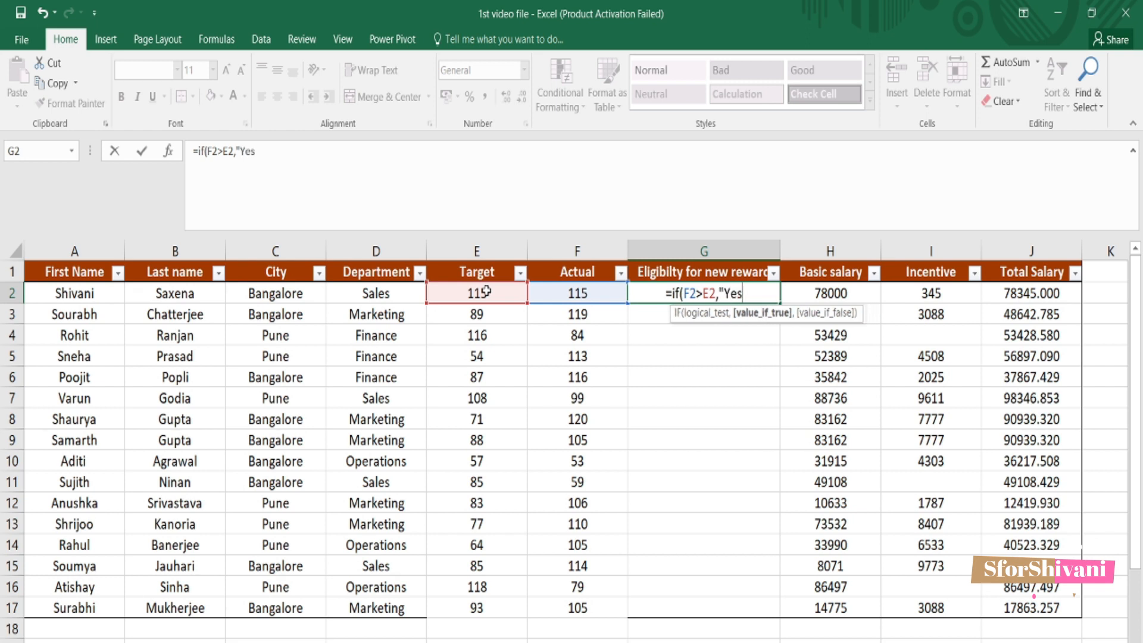
{"action": "type", "text": ","}
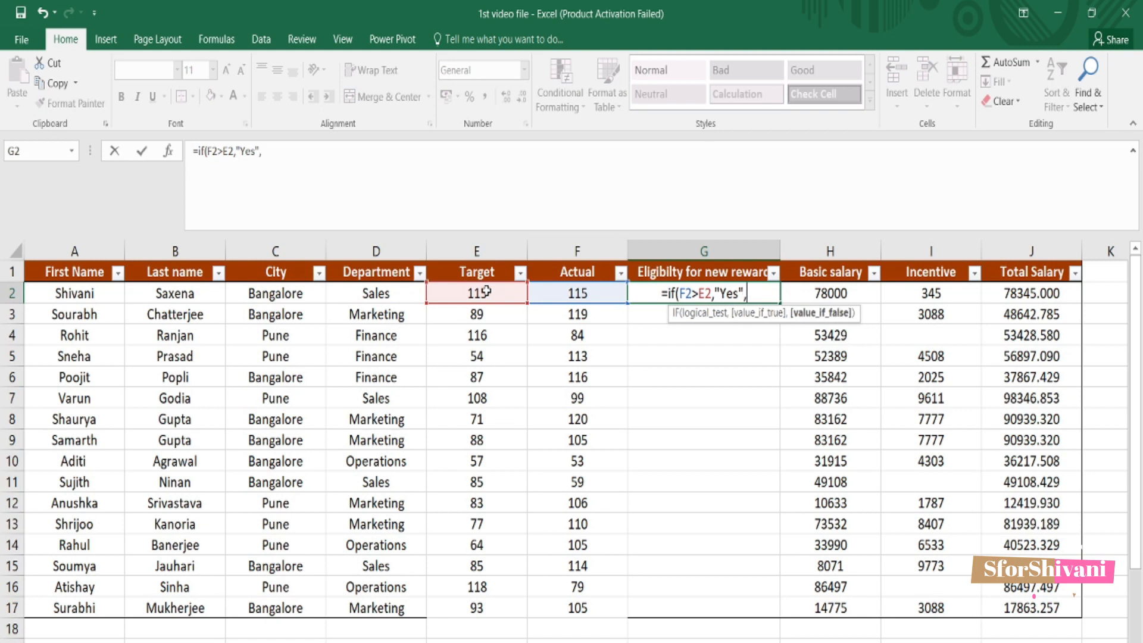
{"action": "type", "text": "\"No"}
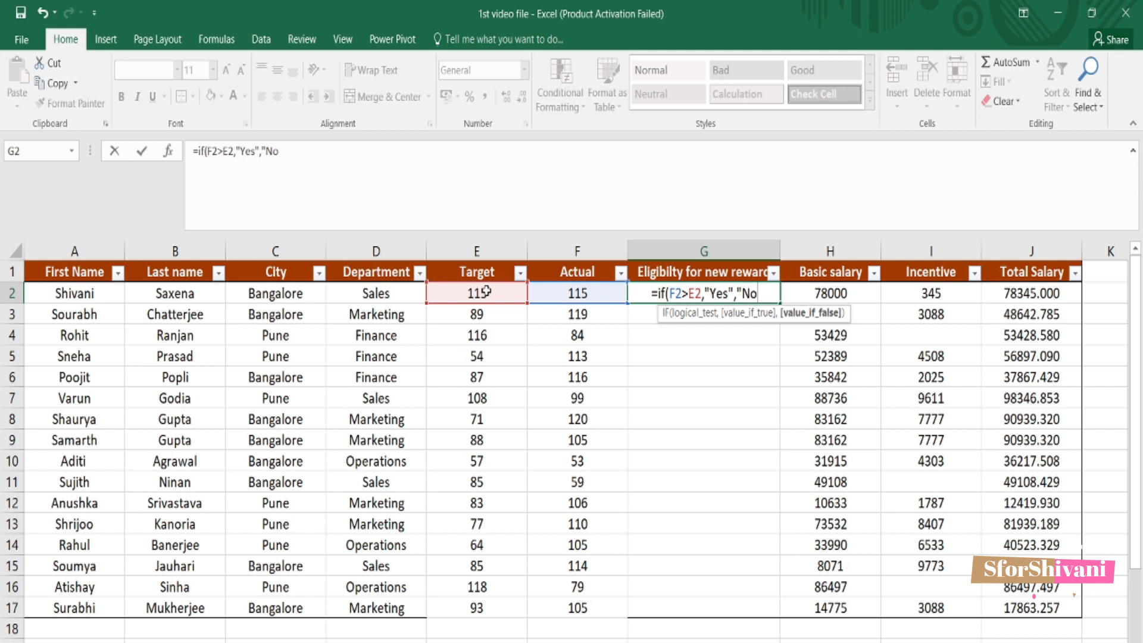
{"action": "type", "text": "\""}
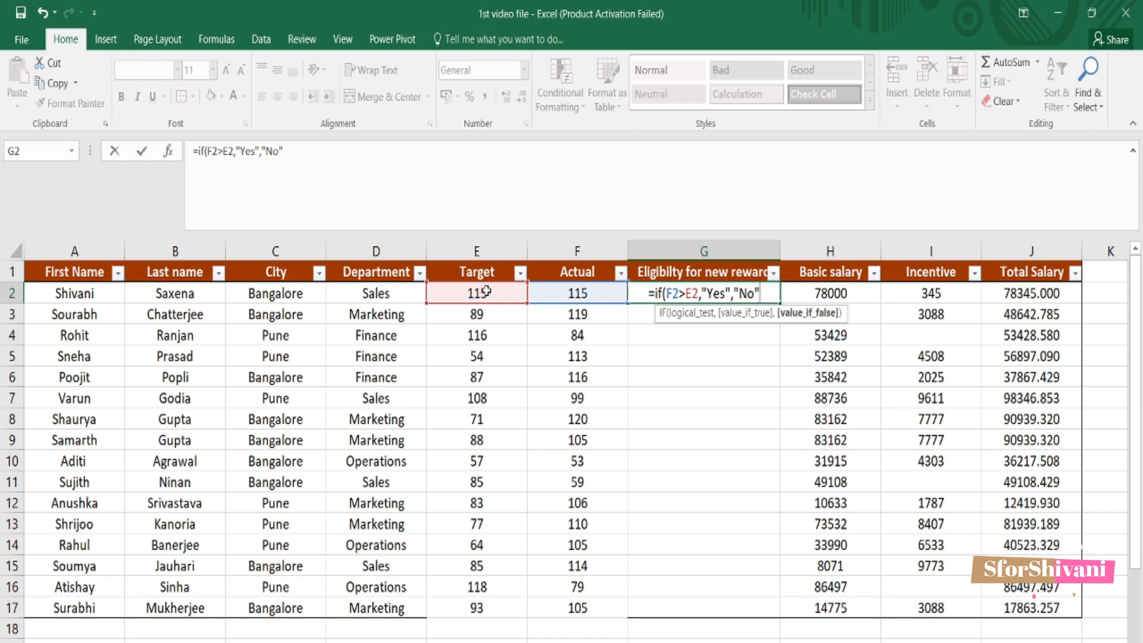
{"action": "type", "text": ")"}
{"action": "key", "text": "Return"}
- Fill the eligibility formula from G2 down to G17 and check the results against Target and Actual
{"action": "left_click", "coordinate": [704, 295]}
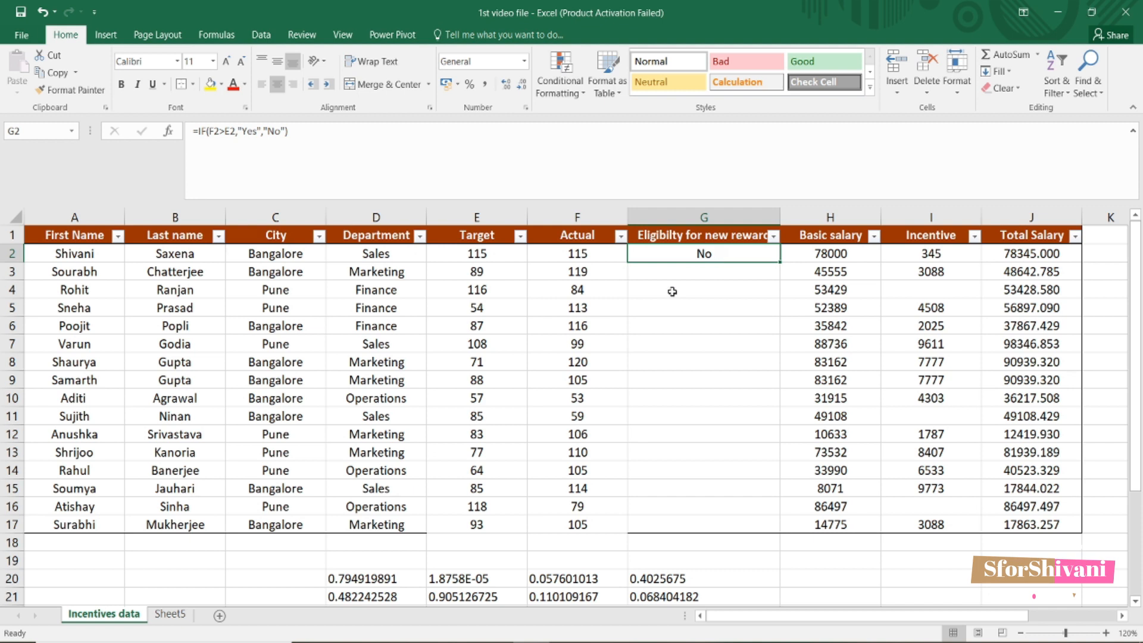
{"action": "left_click_drag", "start_coordinate": [780, 262], "coordinate": [789, 524]}
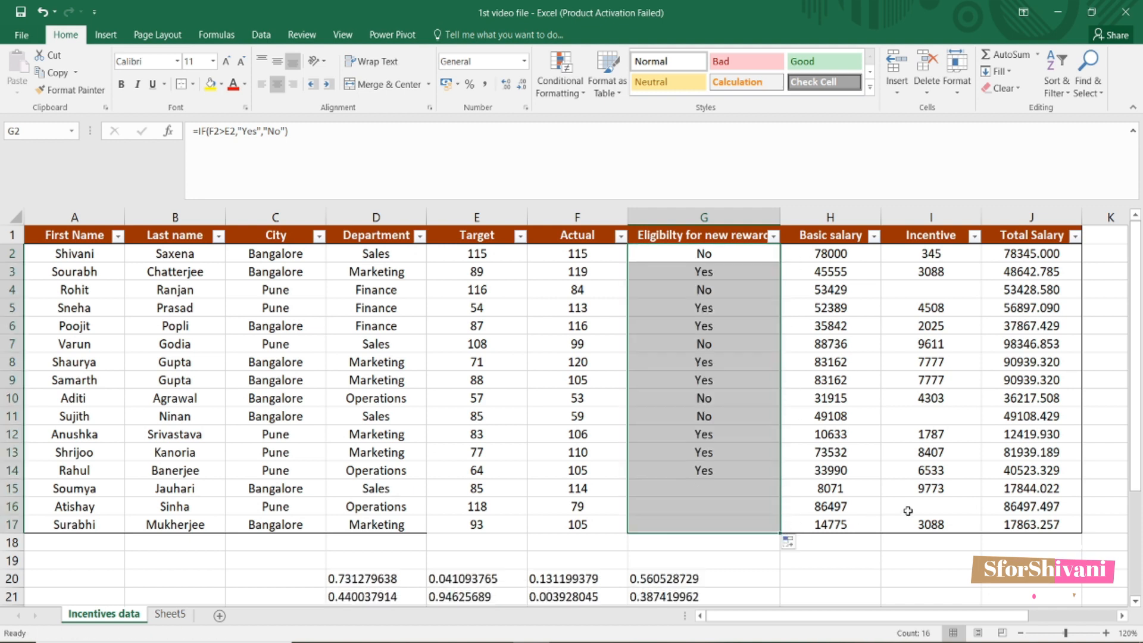
{"action": "left_click", "coordinate": [739, 274]}
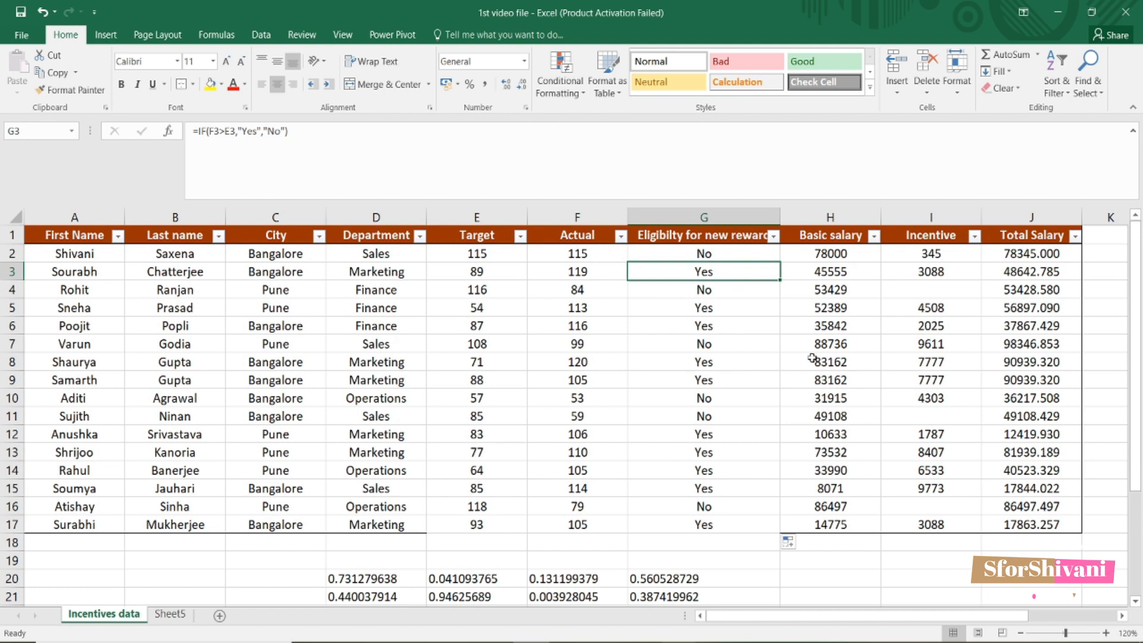
{"action": "left_click", "coordinate": [706, 524]}
{"action": "left_click", "coordinate": [477, 524]}
{"action": "left_click_drag", "start_coordinate": [476, 524], "coordinate": [672, 235]}
{"action": "left_click", "coordinate": [731, 374]}
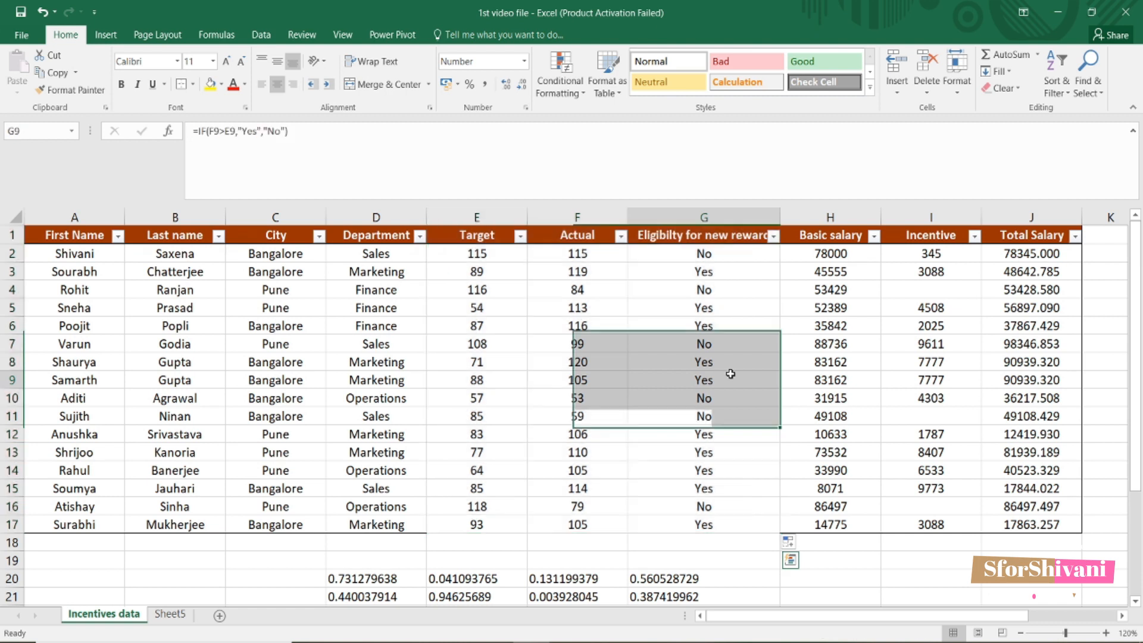
- Count the eligible people with =COUNTIF(G2:G17,"Yes") in N9, beside the No. of people eligible label
{"action": "left_click_drag", "start_coordinate": [827, 624], "coordinate": [854, 624]}
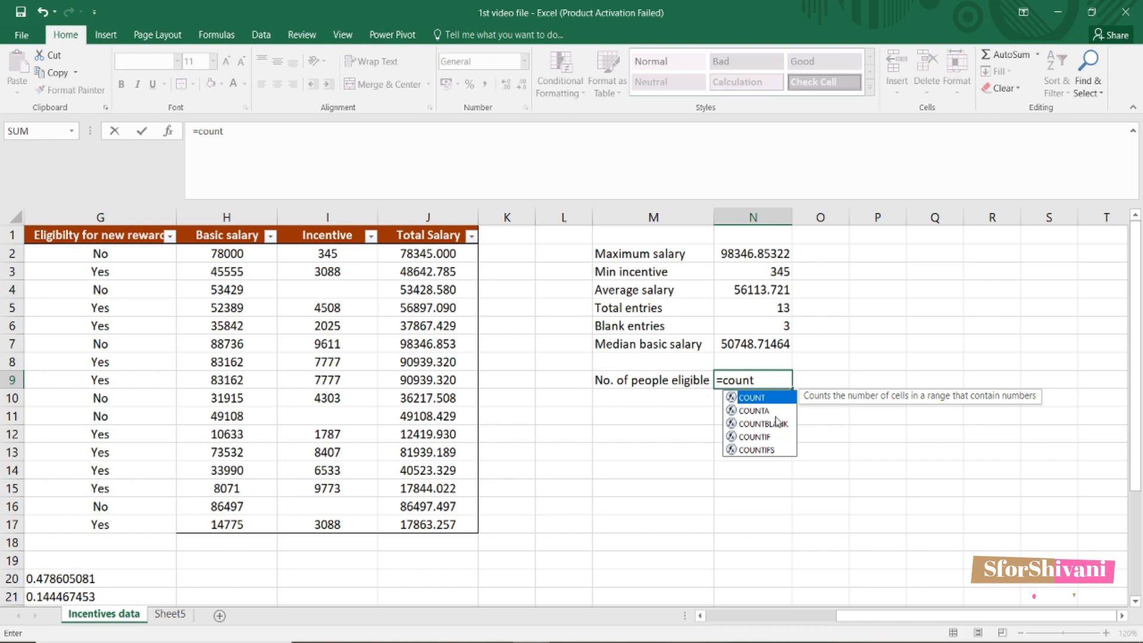
{"action": "left_click", "coordinate": [782, 439]}
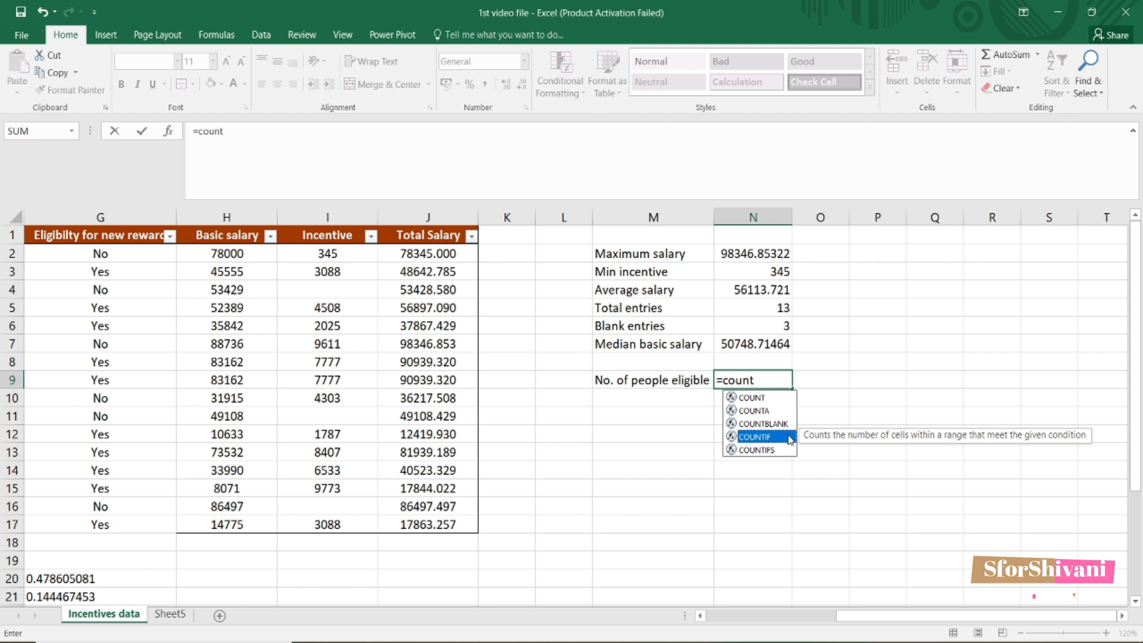
{"action": "double_click", "coordinate": [791, 439]}
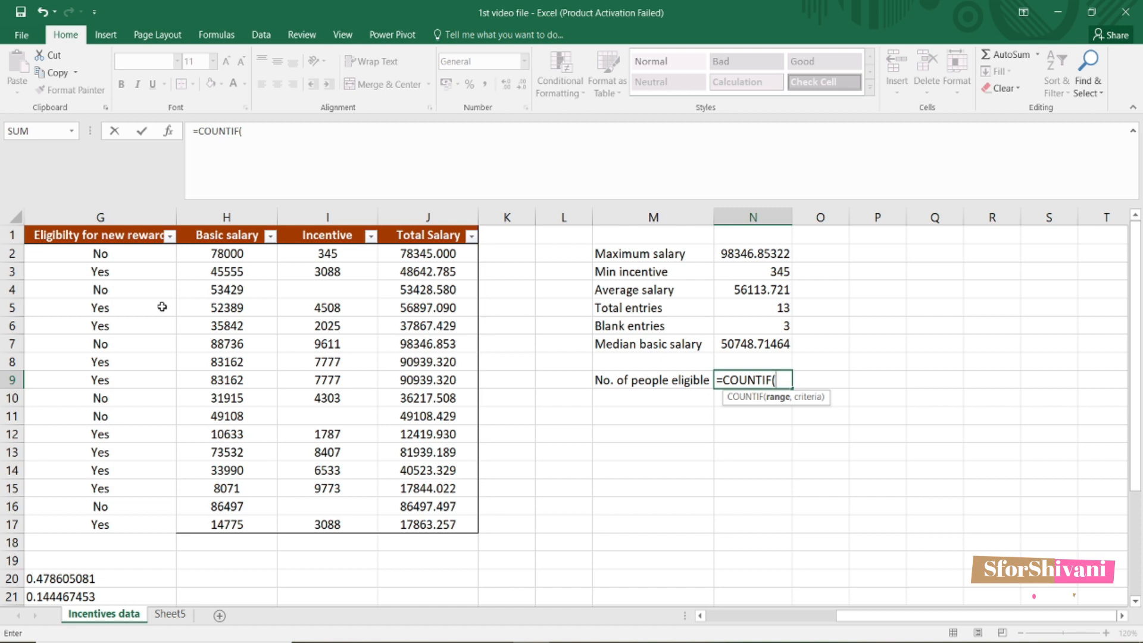
{"action": "left_click_drag", "start_coordinate": [103, 253], "coordinate": [112, 525]}
{"action": "type", "text": ","}
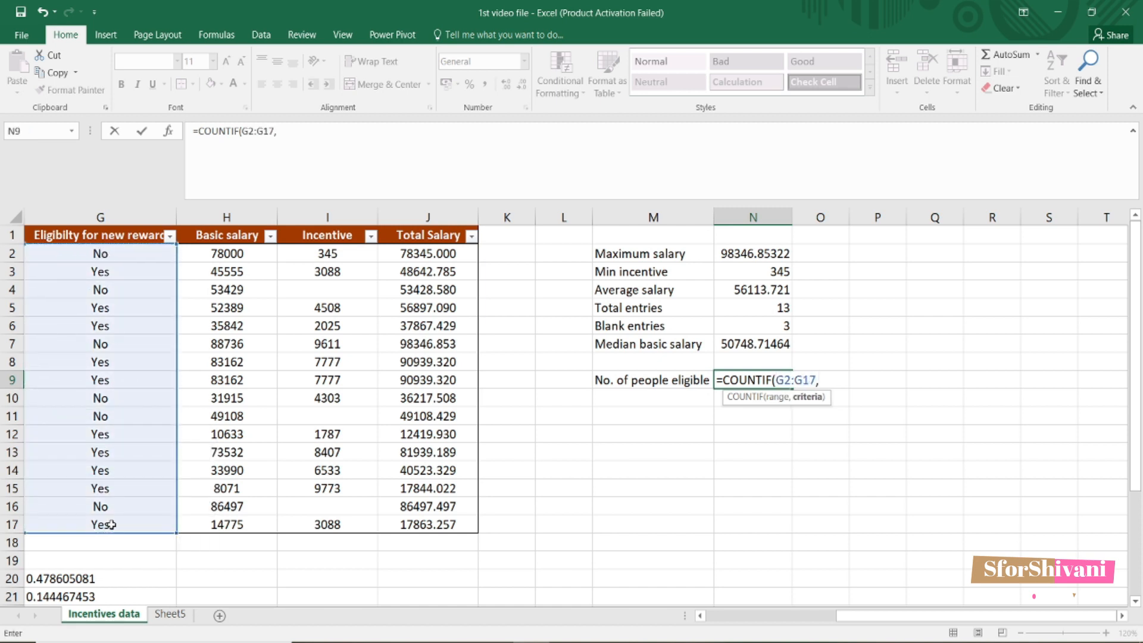
{"action": "type", "text": "\"Yes\")"}
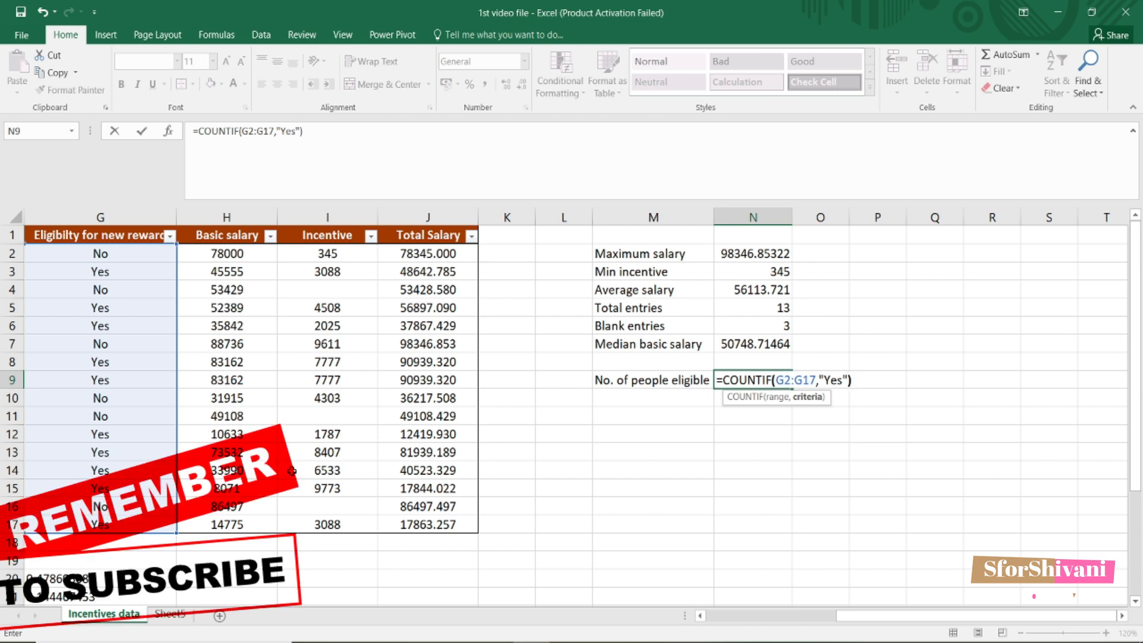
{"action": "key", "text": "Return"}
{"action": "key", "text": "Up"}
{"action": "left_click", "coordinate": [639, 390]}
{"action": "left_click", "coordinate": [744, 380]}
- Filter the eligibility column to show only Yes and select its visible cells from G3 to G17 to verify the count
{"action": "left_click_drag", "start_coordinate": [880, 616], "coordinate": [805, 616]}
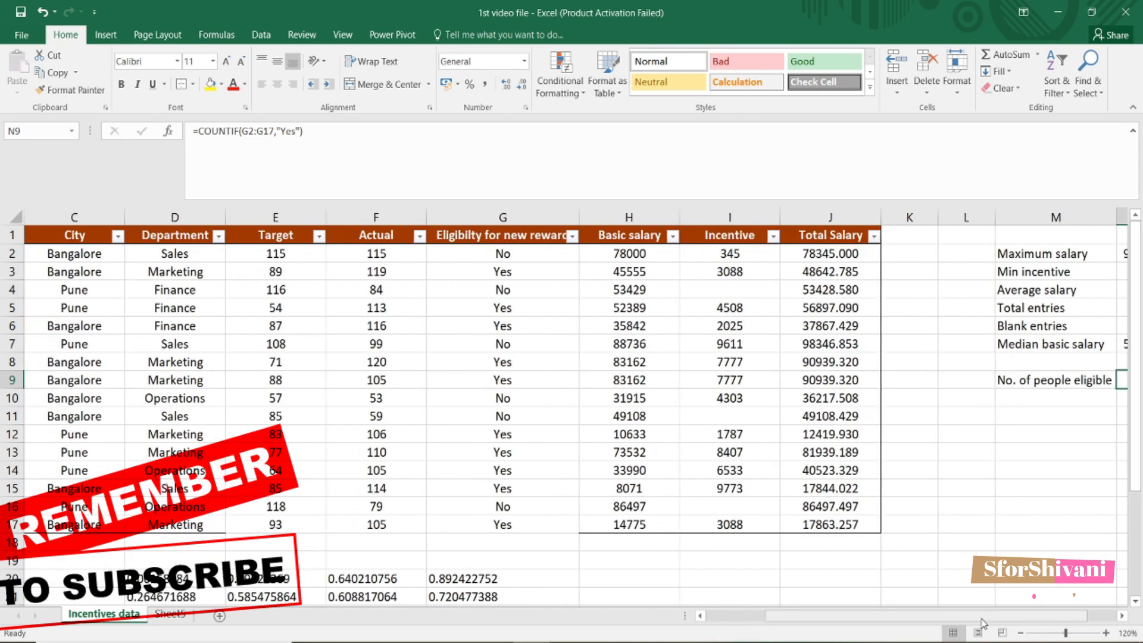
{"action": "left_click_drag", "start_coordinate": [987, 619], "coordinate": [1023, 619]}
{"action": "left_click", "coordinate": [450, 234]}
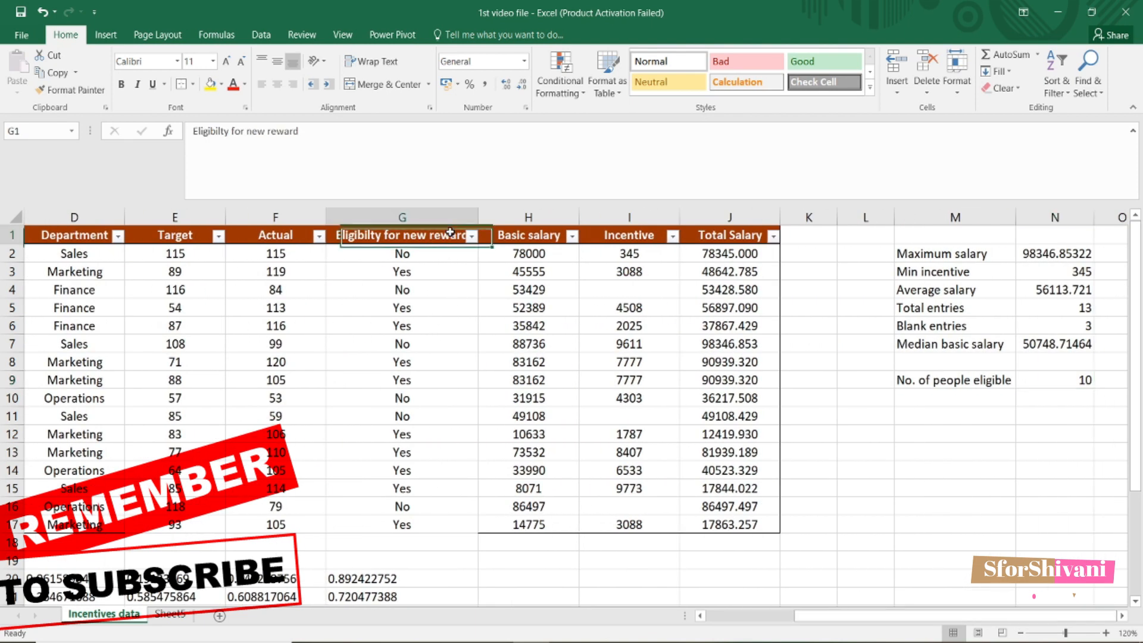
{"action": "left_click", "coordinate": [472, 236]}
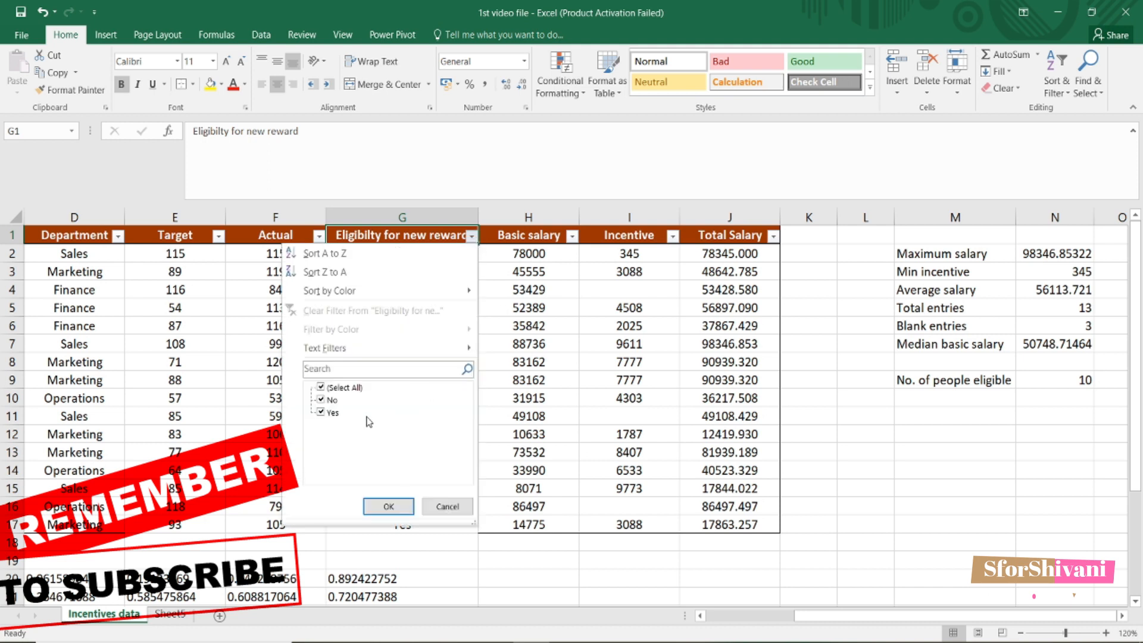
{"action": "left_click", "coordinate": [324, 400]}
{"action": "left_click", "coordinate": [388, 507]}
{"action": "left_click_drag", "start_coordinate": [422, 256], "coordinate": [422, 415]}
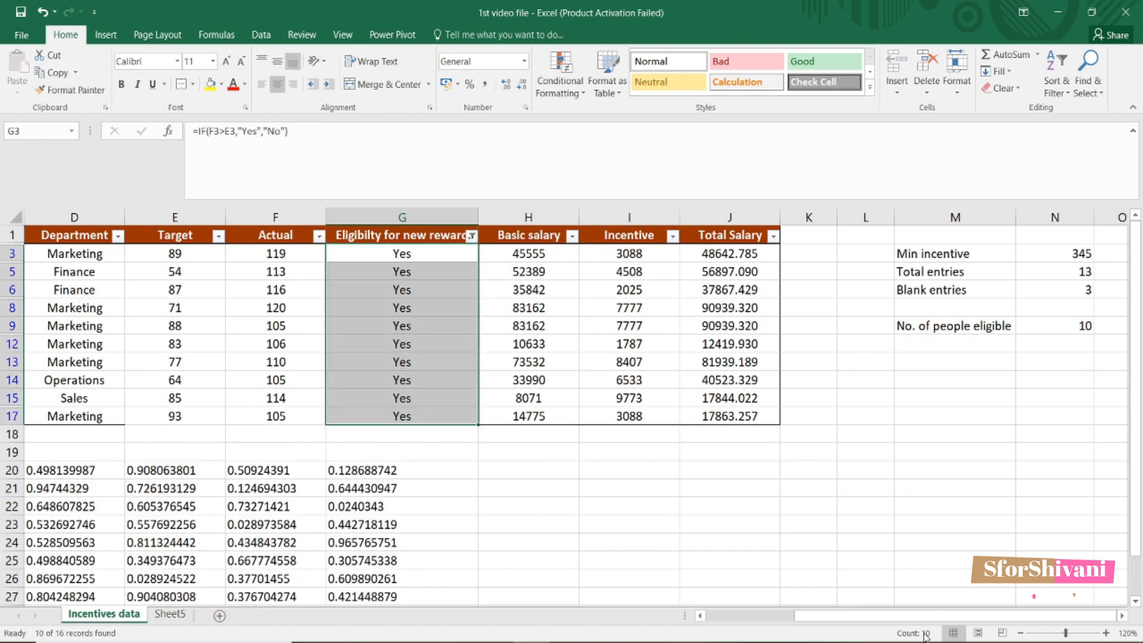
- Include the No entries again in the eligibility column's filter so that all table rows show
{"action": "left_click", "coordinate": [445, 324]}
{"action": "left_click", "coordinate": [471, 236]}
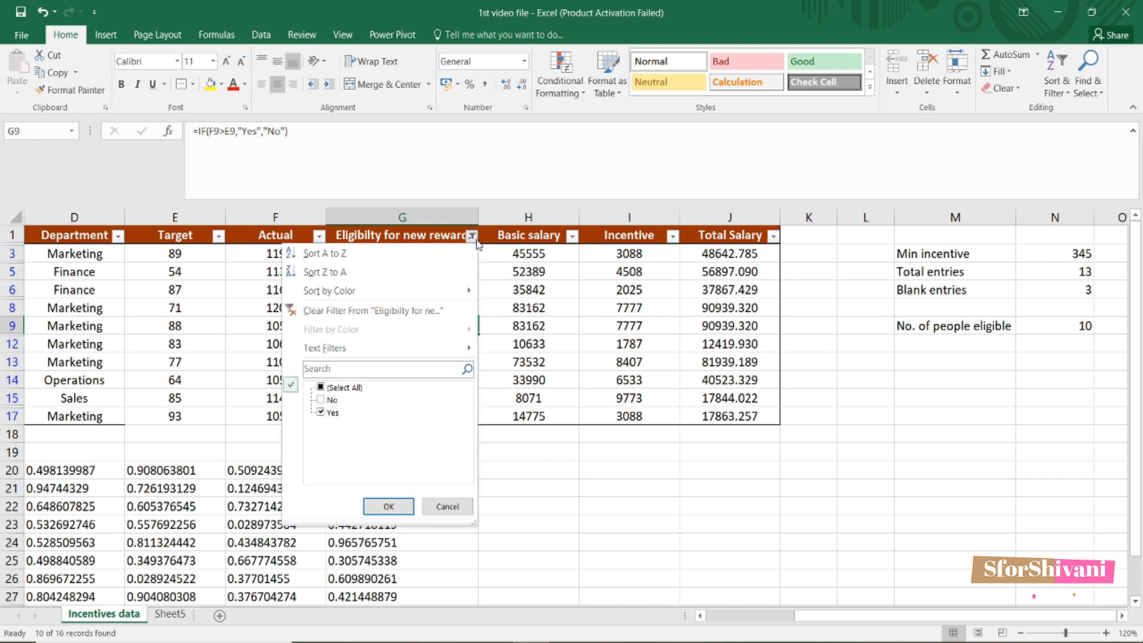
{"action": "left_click", "coordinate": [322, 400]}
{"action": "left_click", "coordinate": [388, 506]}
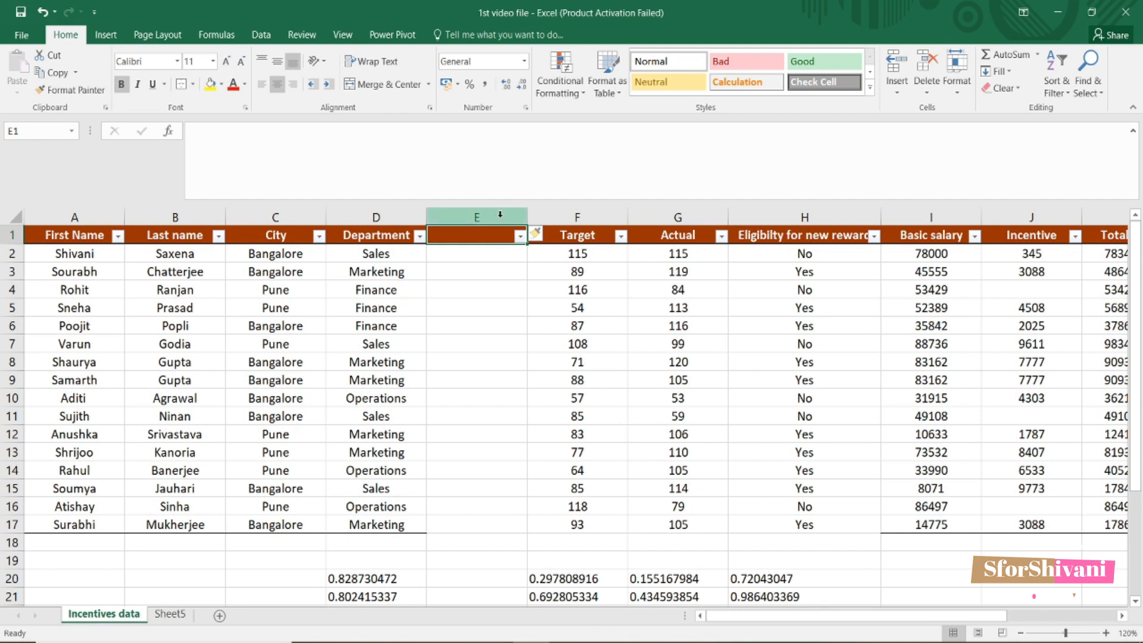
- Enter =UPPER(D2) in E2 to convert the Department name to capital letters
{"action": "key", "text": "Down"}
{"action": "type", "text": "=upper"}
{"action": "type", "text": "("}
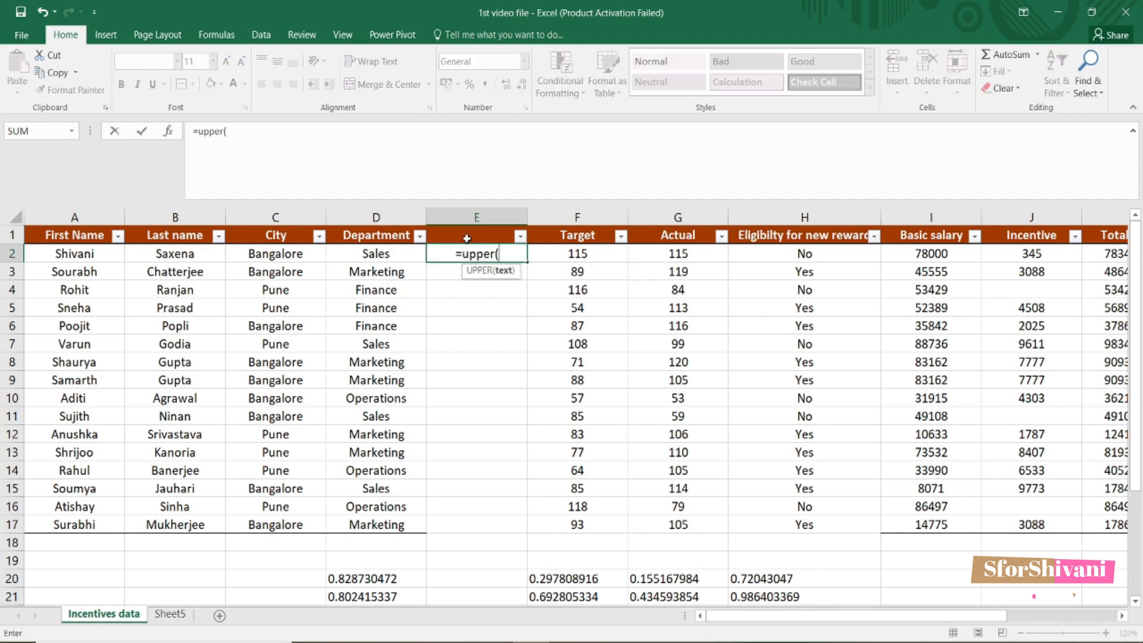
{"action": "left_click", "coordinate": [386, 255]}
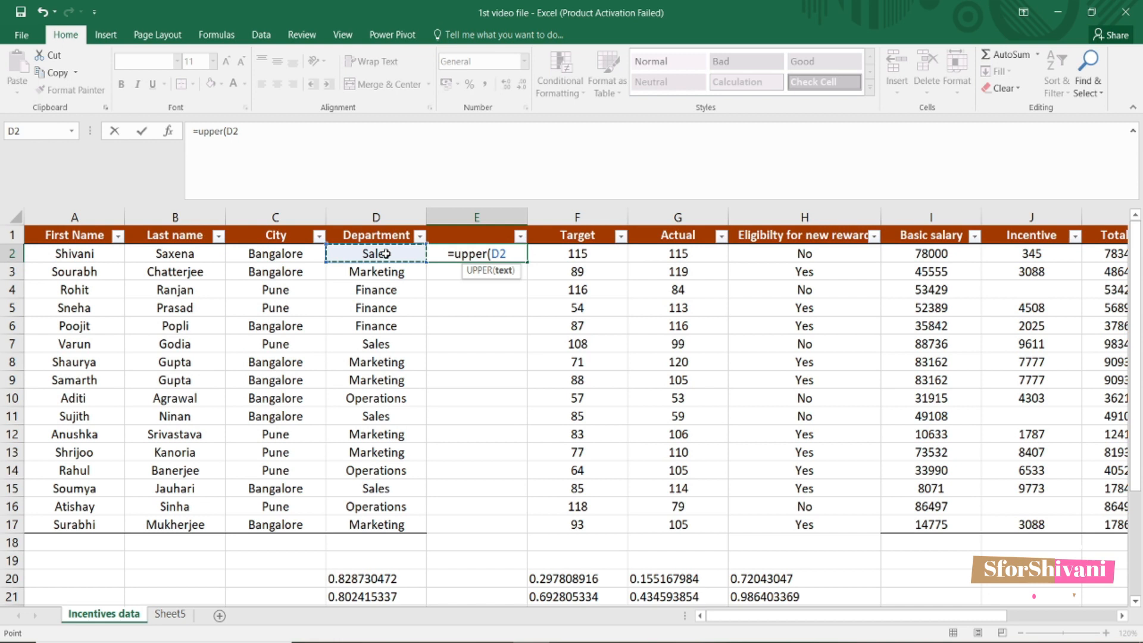
{"action": "type", "text": ")"}
{"action": "key", "text": "Return"}
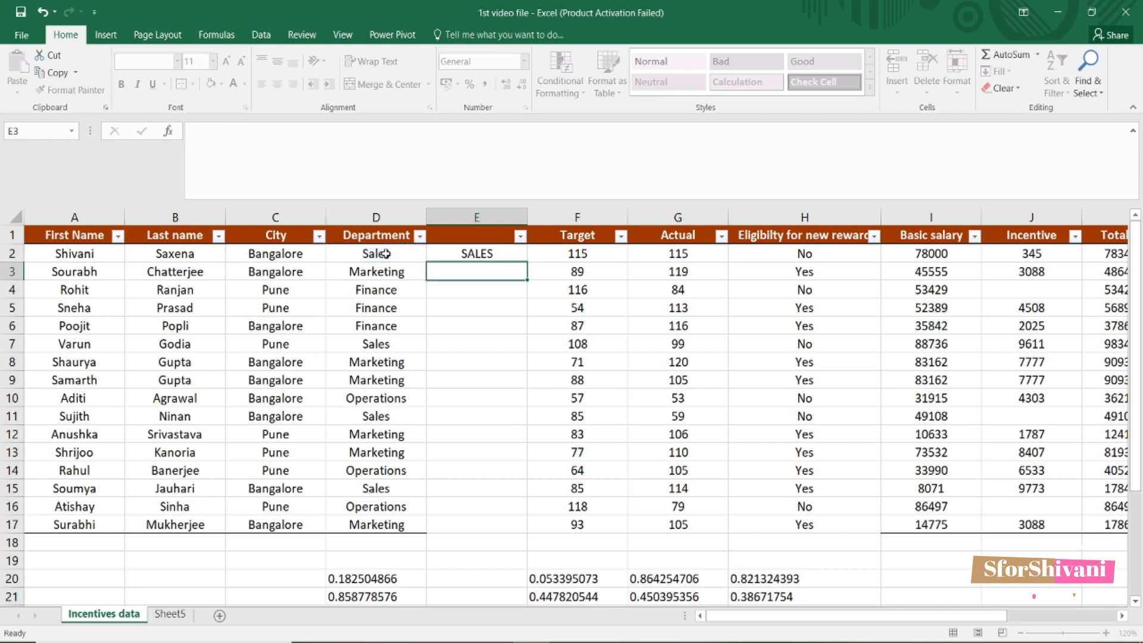
- Fill the uppercase formula from E2 down to E17 and title column E Caps
{"action": "left_click", "coordinate": [498, 257]}
{"action": "left_click_drag", "start_coordinate": [527, 262], "coordinate": [521, 527]}
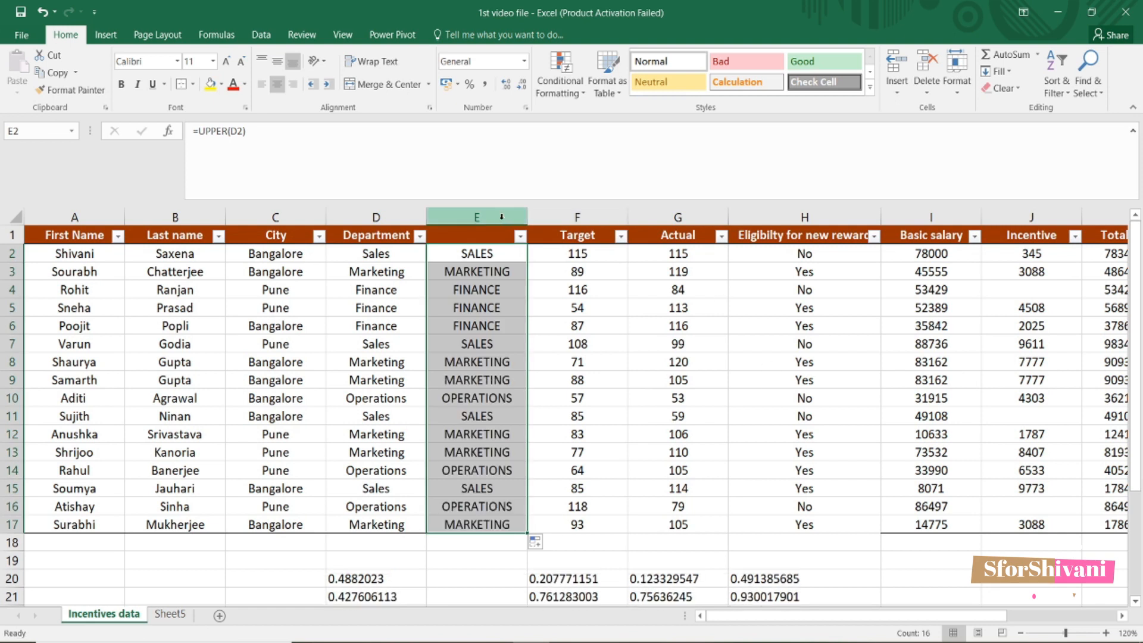
{"action": "left_click", "coordinate": [485, 233]}
{"action": "type", "text": "Caps"}
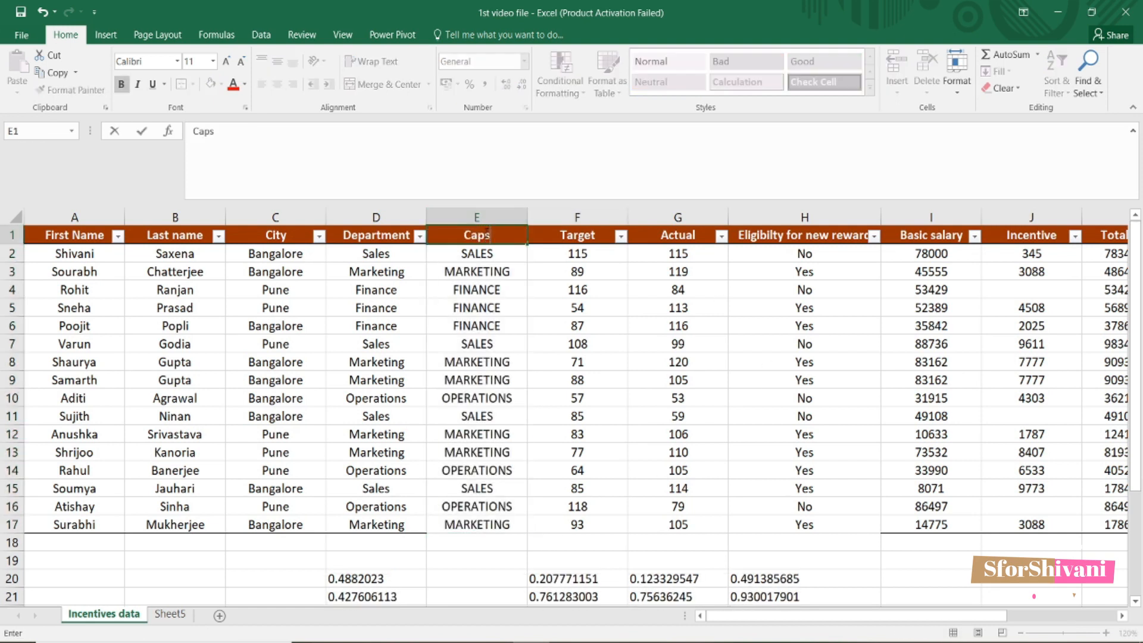
- Insert a new column before Target and title it Small in F1
{"action": "left_click", "coordinate": [565, 219]}
{"action": "right_click", "coordinate": [573, 219]}
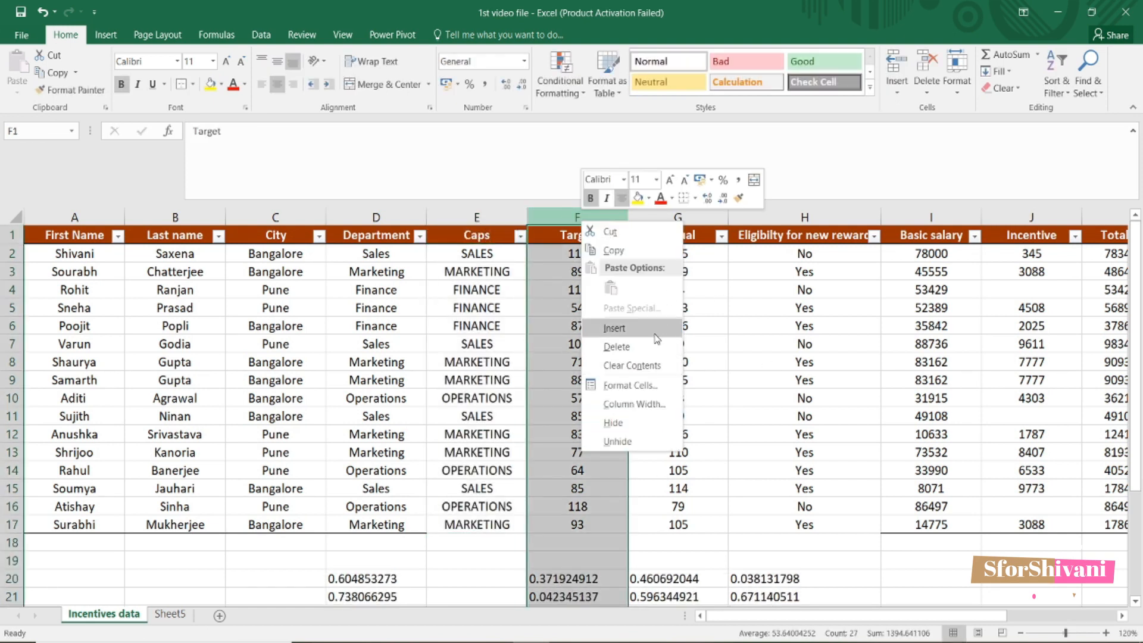
{"action": "left_click", "coordinate": [602, 328]}
{"action": "left_click", "coordinate": [540, 236]}
{"action": "type", "text": "Small"}
{"action": "key", "text": "Return"}
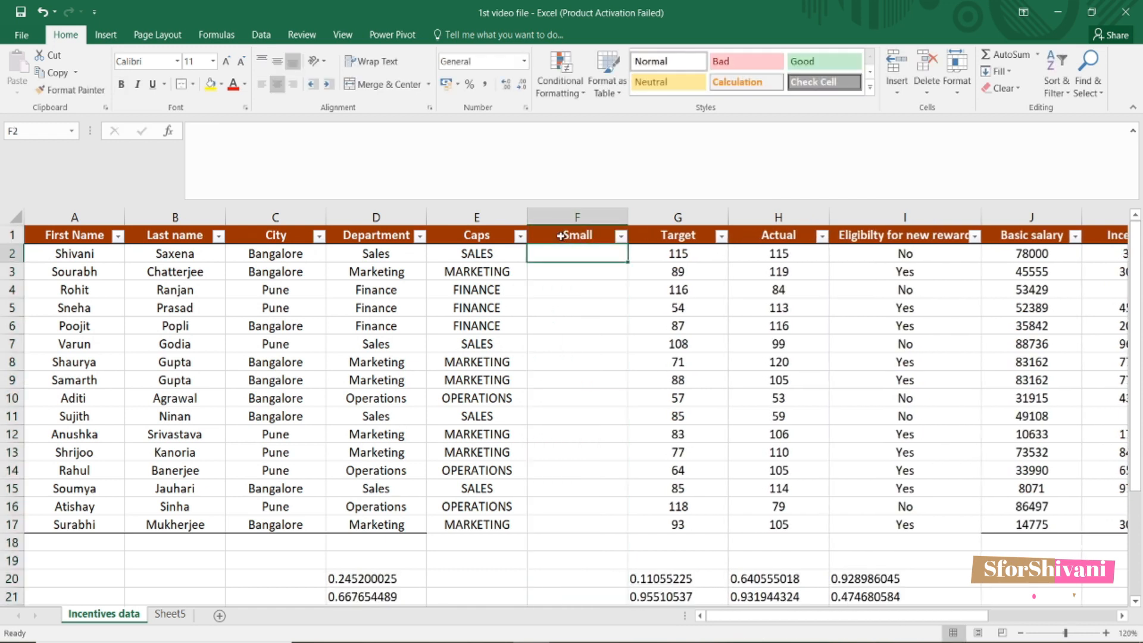
- Enter =LOWER(E2) in F2 to convert the Caps text to lowercase and fill it down to F17
{"action": "type", "text": "=lower("}
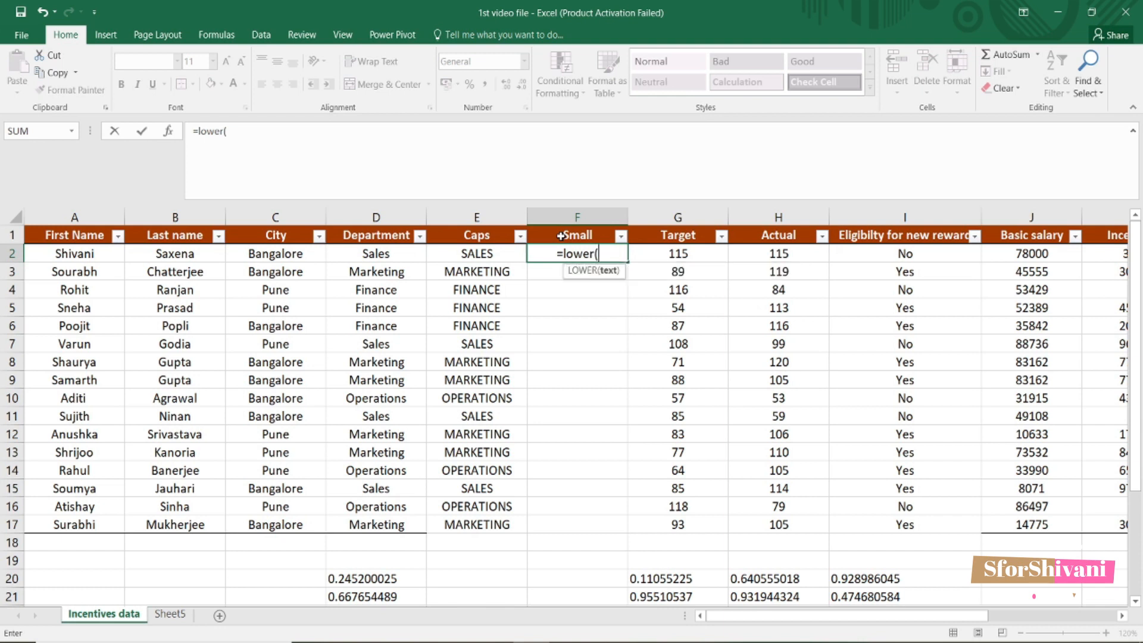
{"action": "left_click", "coordinate": [476, 250]}
{"action": "type", "text": ")"}
{"action": "key", "text": "Return"}
{"action": "left_click", "coordinate": [606, 253]}
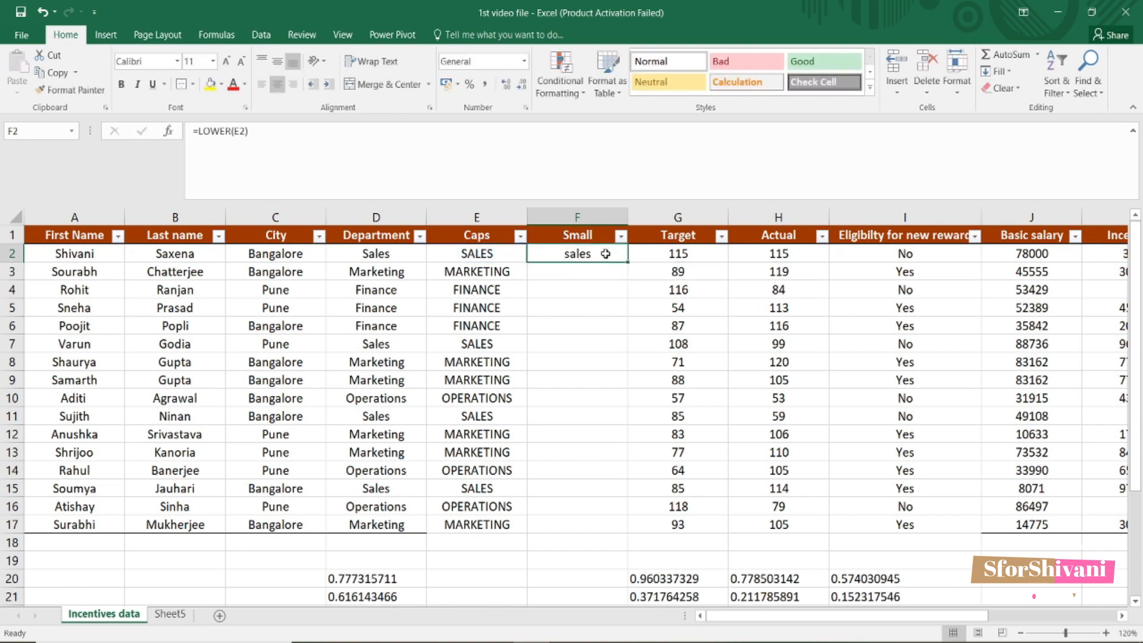
{"action": "left_click_drag", "start_coordinate": [627, 262], "coordinate": [625, 532]}
{"action": "left_click", "coordinate": [615, 252]}
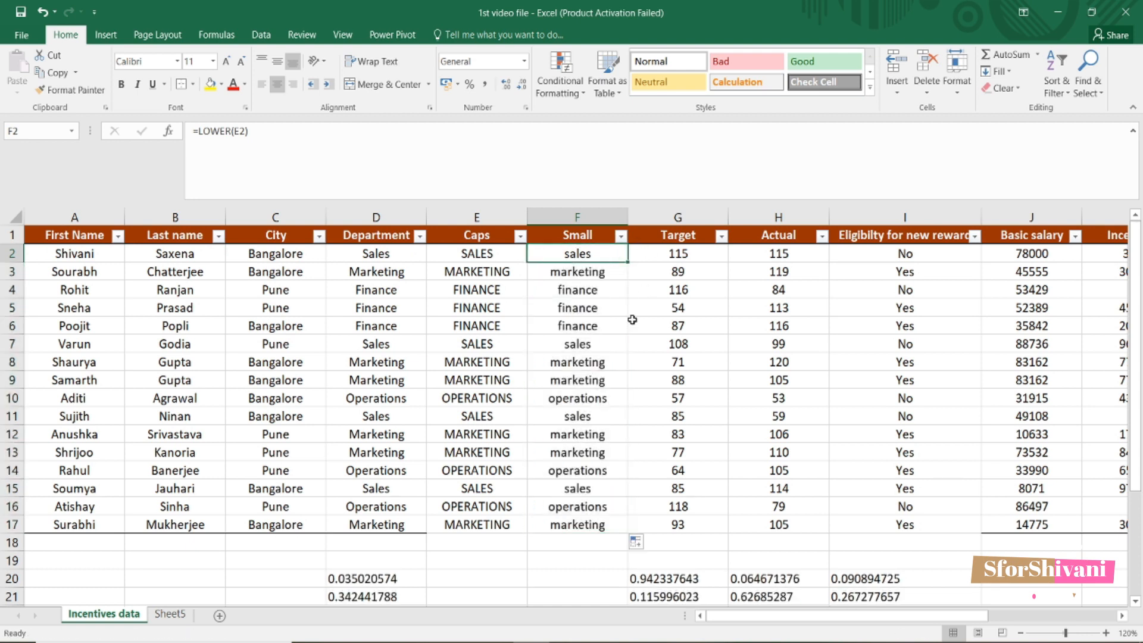
- Insert another column between Small and Target and title it Code in G1
{"action": "left_click_drag", "start_coordinate": [760, 630], "coordinate": [835, 628]}
{"action": "left_click", "coordinate": [473, 217]}
{"action": "right_click", "coordinate": [463, 218]}
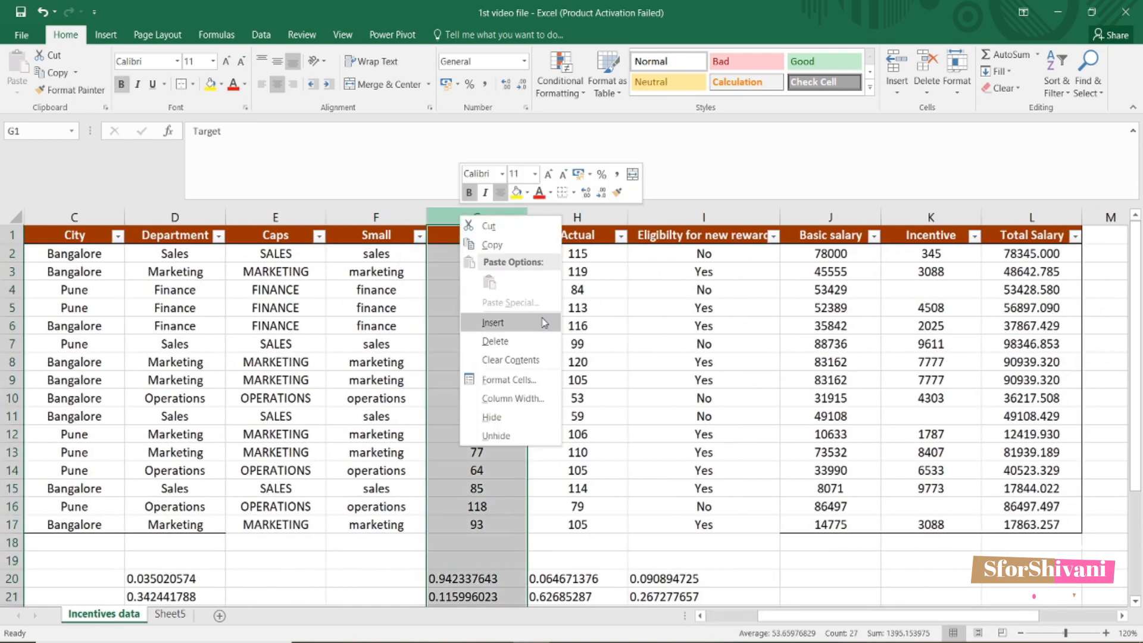
{"action": "left_click", "coordinate": [544, 323]}
{"action": "left_click", "coordinate": [469, 239]}
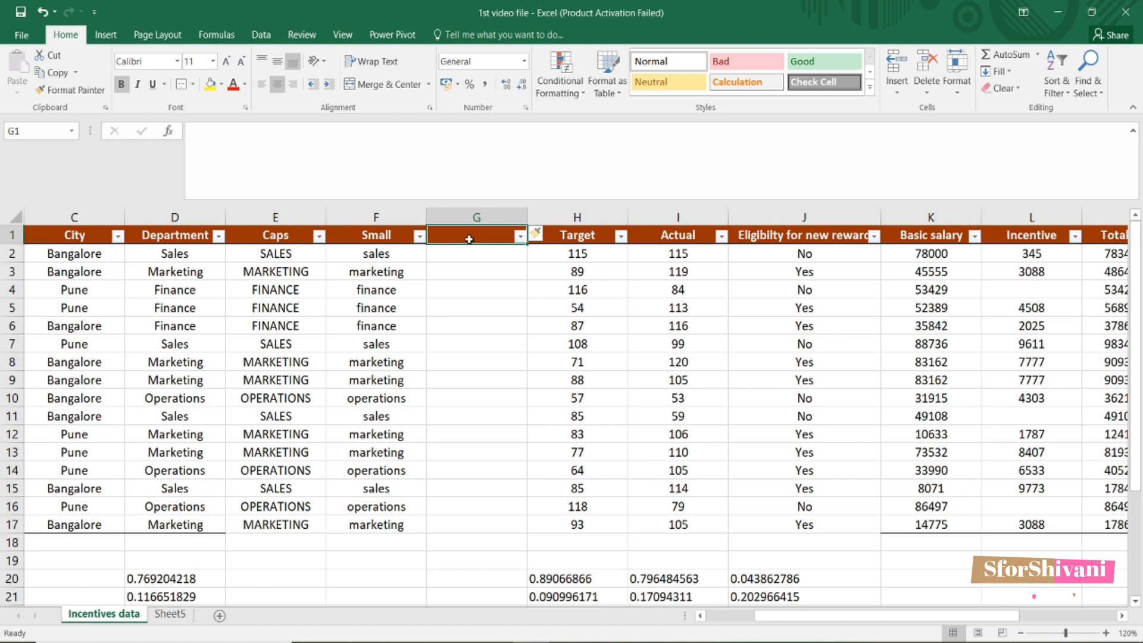
{"action": "type", "text": "Code"}
{"action": "key", "text": "Return"}
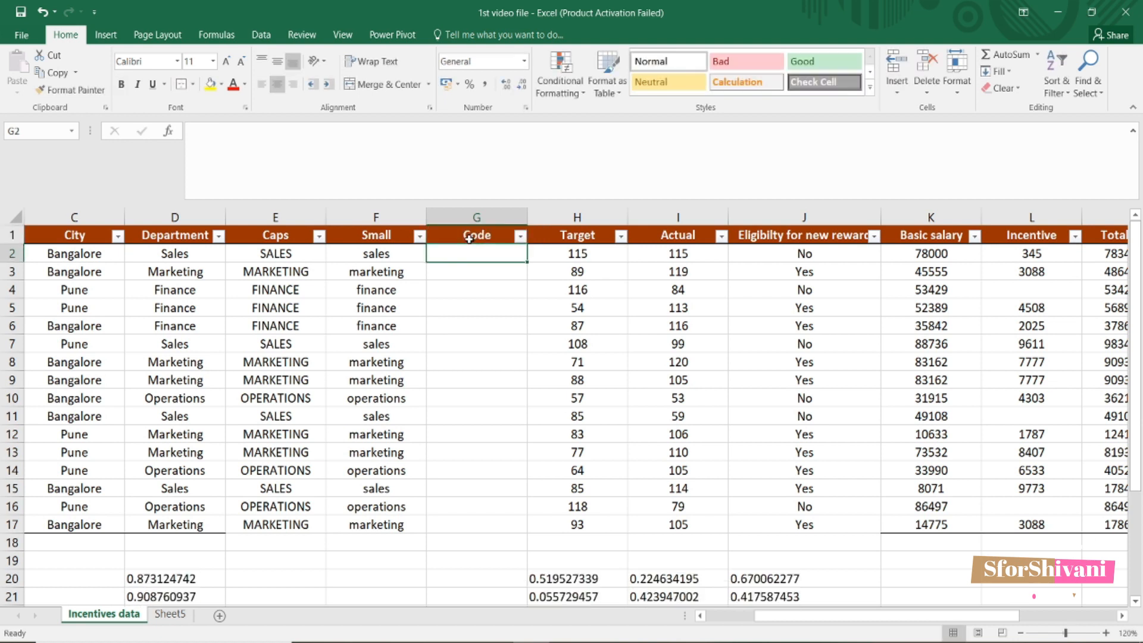
- Extract the first letter of the Small text with =LEFT(F2,1) in G2 and fill it down to G17
{"action": "type", "text": "="}
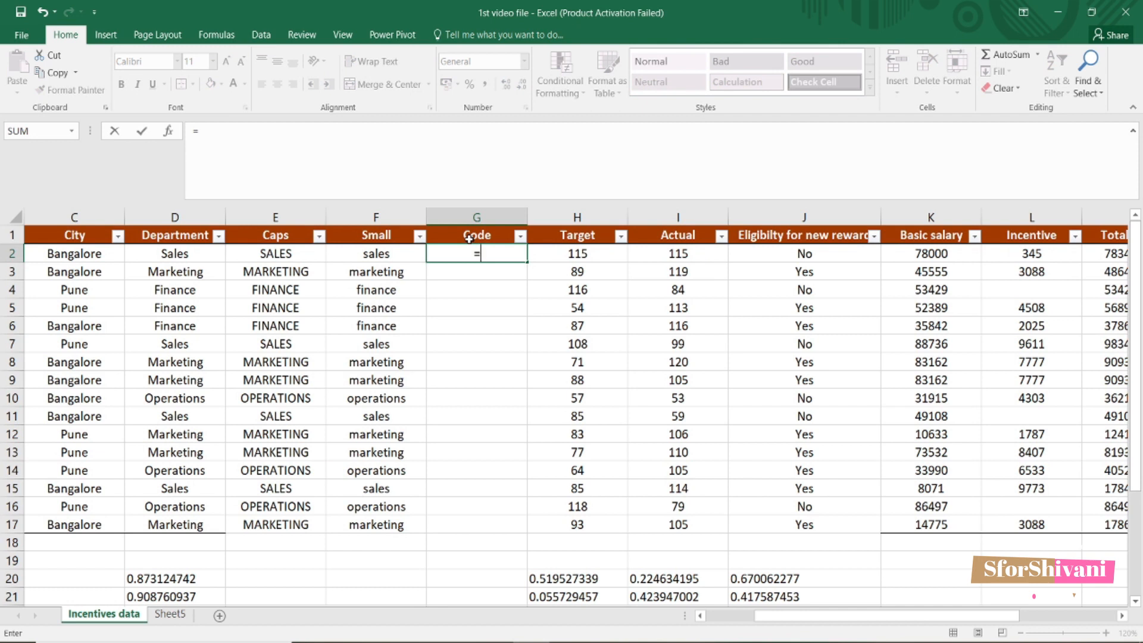
{"action": "type", "text": "left"}
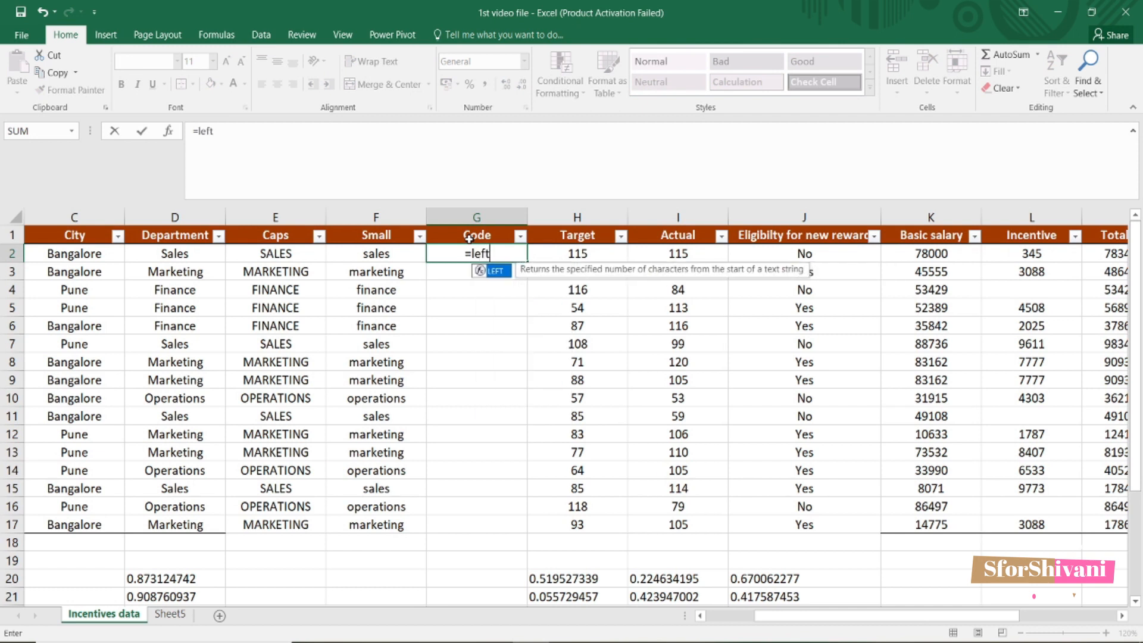
{"action": "type", "text": "("}
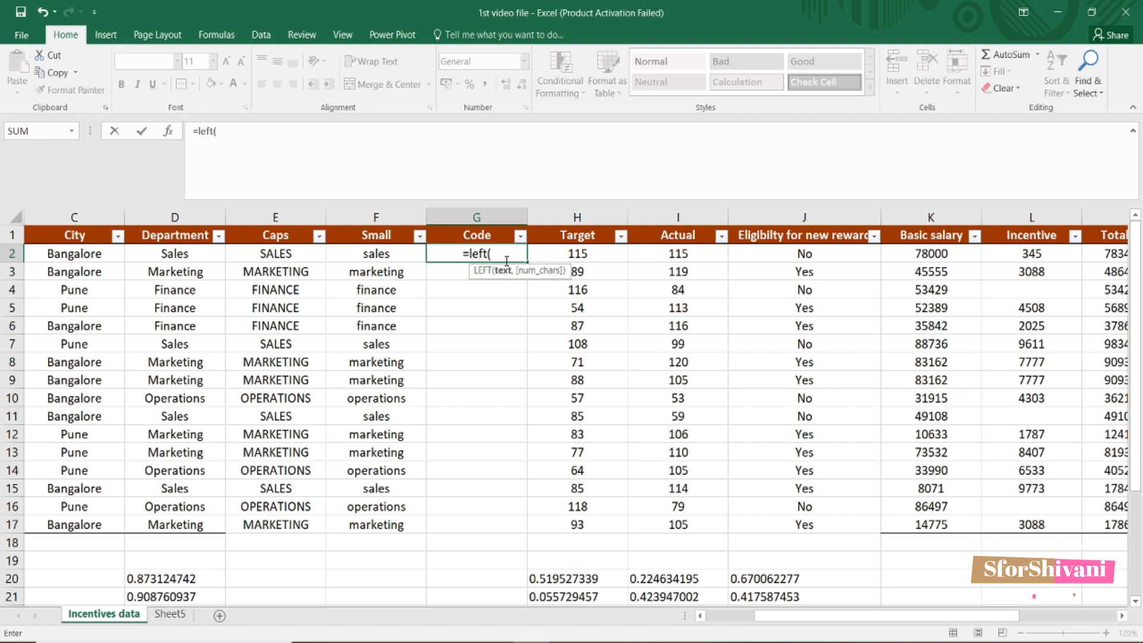
{"action": "left_click", "coordinate": [383, 249]}
{"action": "type", "text": ","}
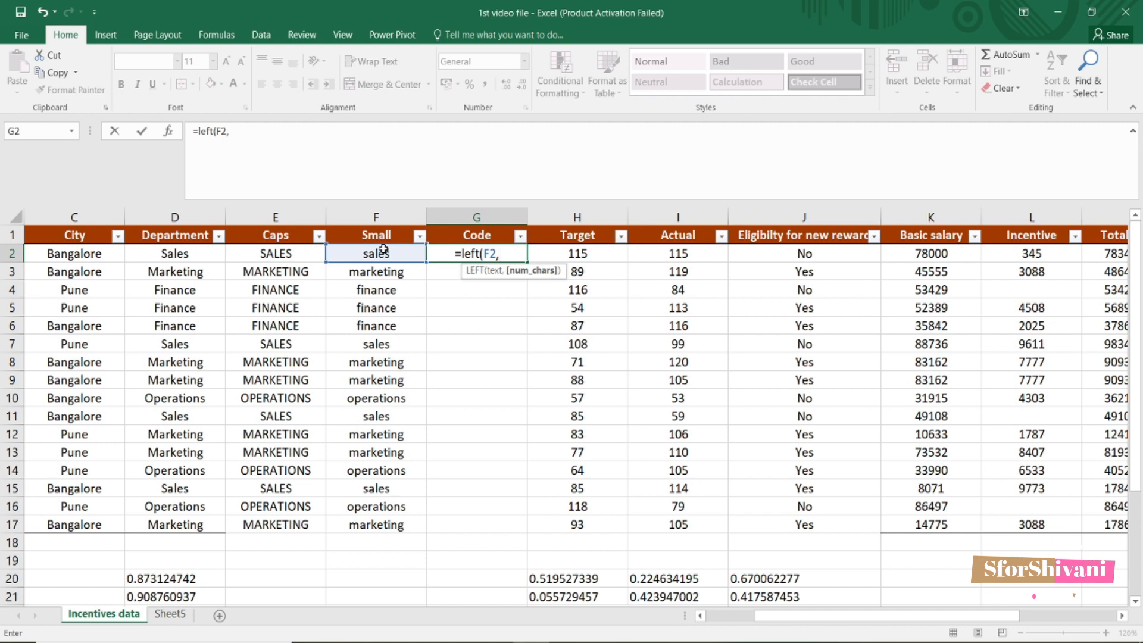
{"action": "type", "text": "1)"}
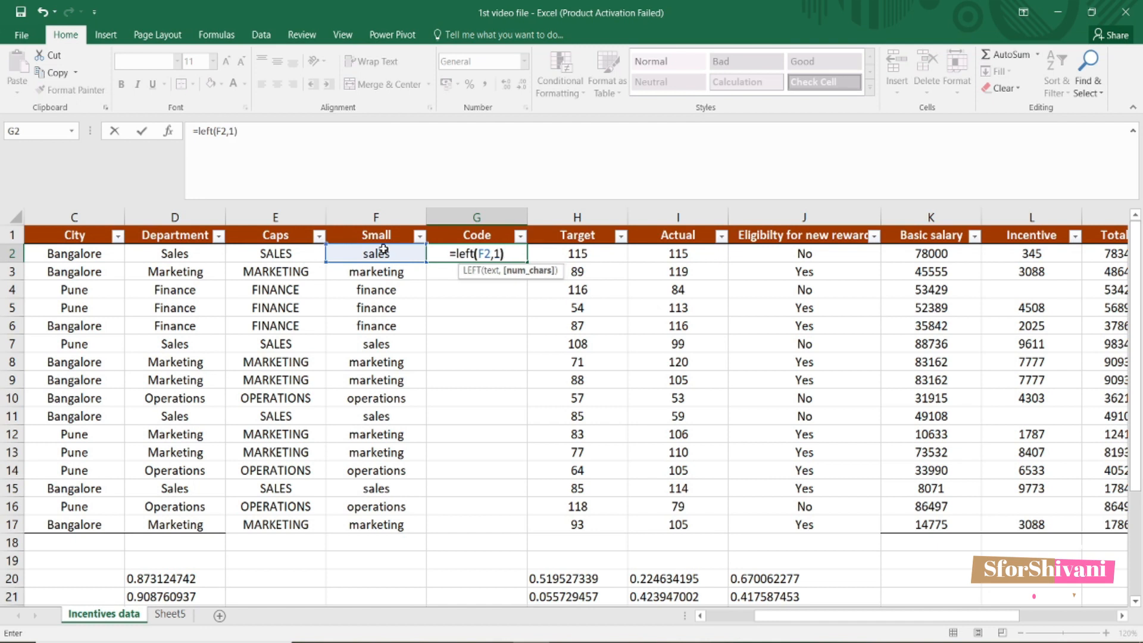
{"action": "key", "text": "Return"}
{"action": "left_click", "coordinate": [494, 249]}
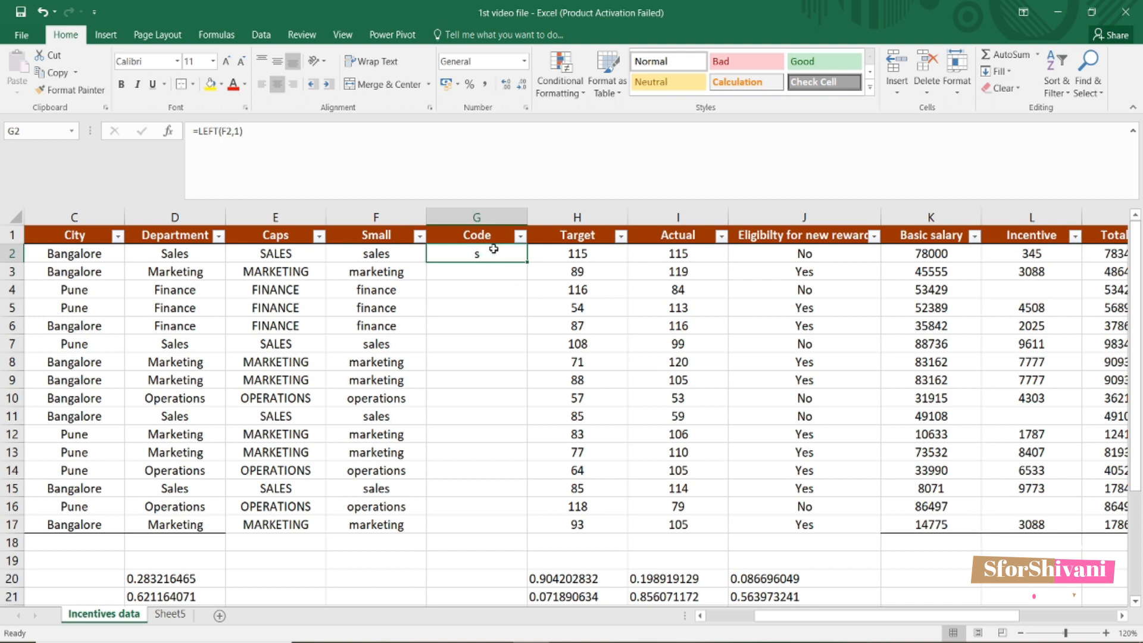
{"action": "left_click_drag", "start_coordinate": [528, 260], "coordinate": [544, 527]}
- Insert an empty column between Code and Target
{"action": "right_click", "coordinate": [580, 218]}
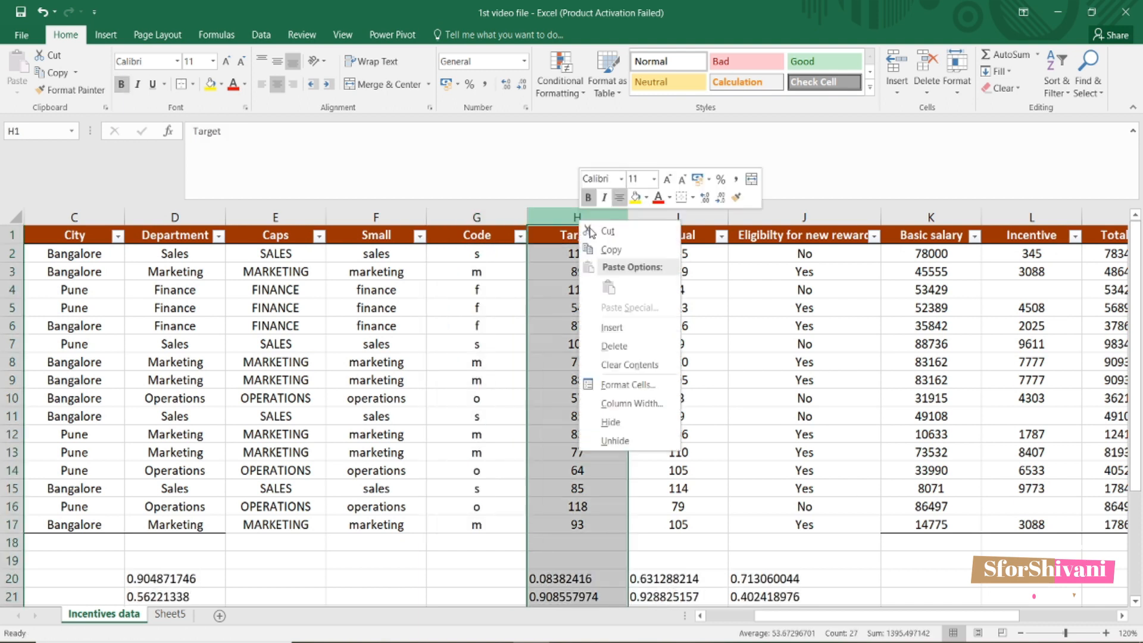
{"action": "left_click", "coordinate": [642, 327]}
{"action": "left_click", "coordinate": [554, 254]}
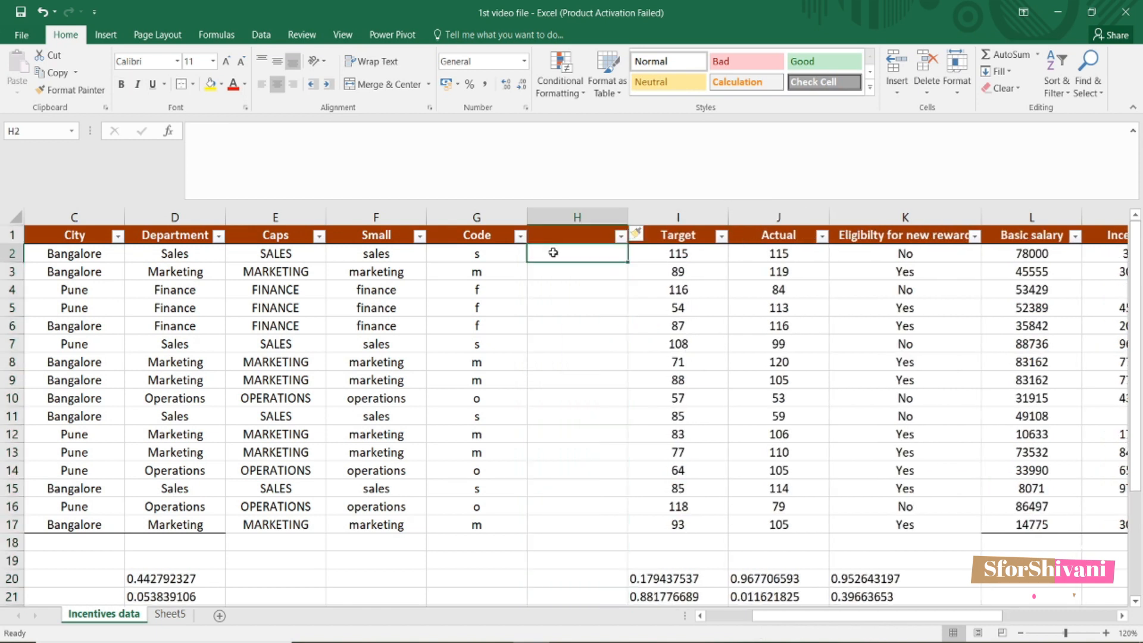
- Extract the first two letters of the Caps text with =LEFT(E2,2) in H2 and fill it down to H17
{"action": "type", "text": "="}
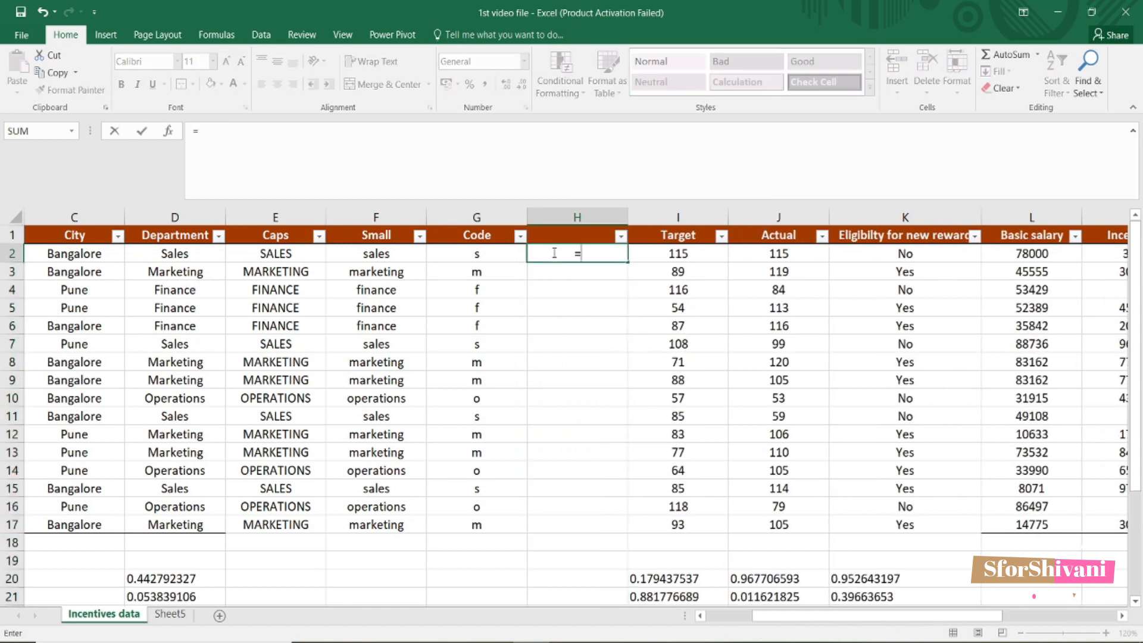
{"action": "type", "text": "left"}
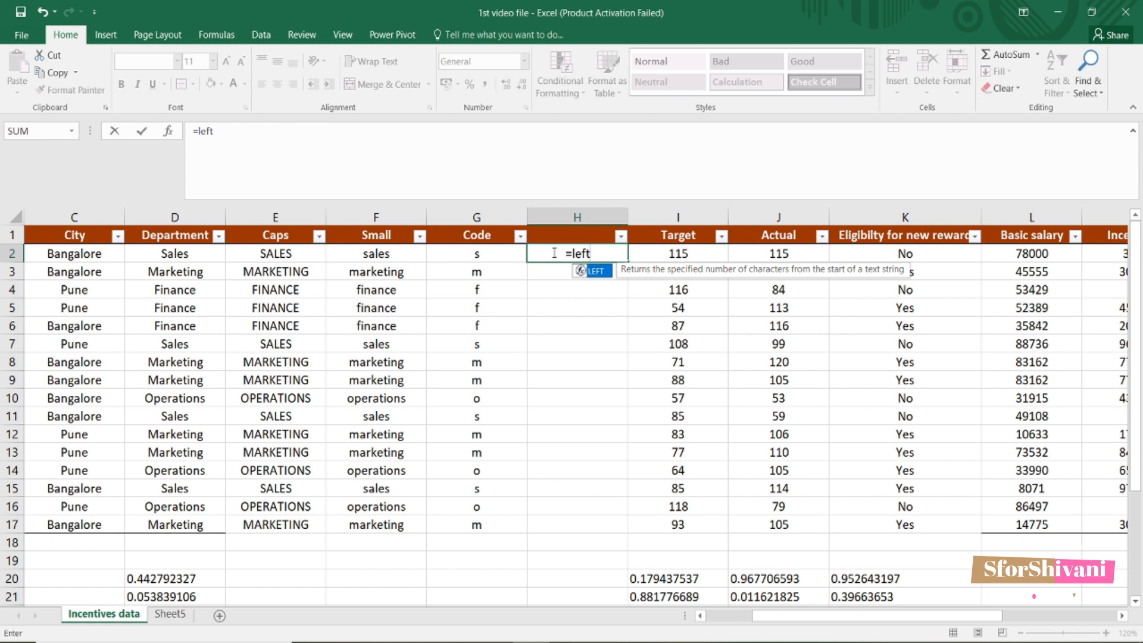
{"action": "type", "text": "("}
{"action": "left_click", "coordinate": [284, 254]}
{"action": "type", "text": ",2)"}
{"action": "key", "text": "Return"}
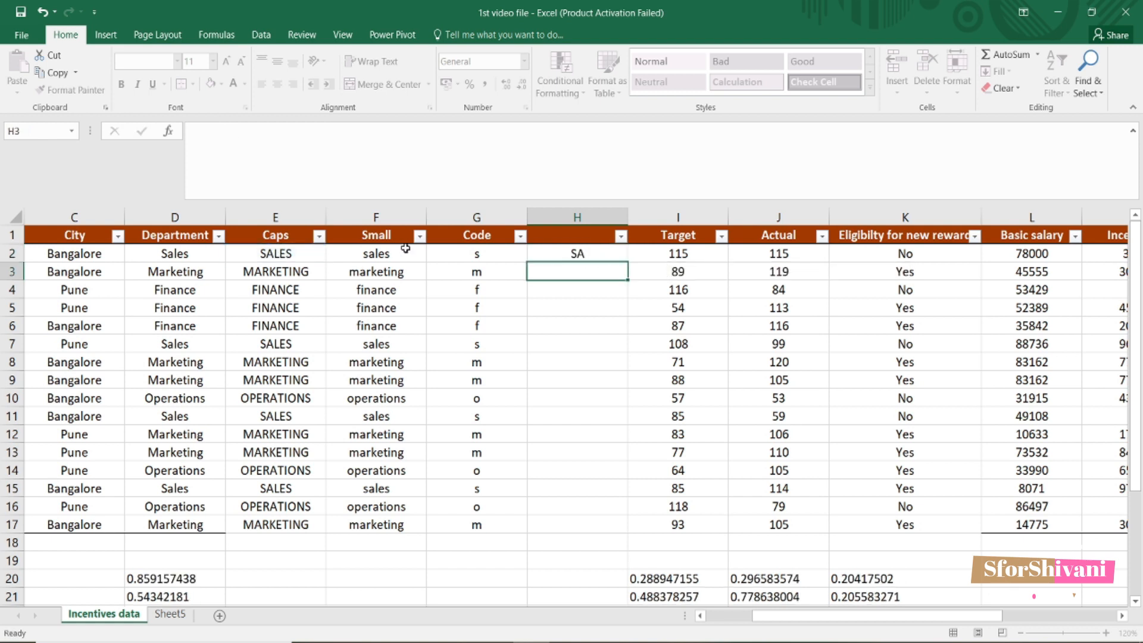
{"action": "left_click", "coordinate": [613, 253]}
{"action": "left_click_drag", "start_coordinate": [630, 263], "coordinate": [631, 530]}
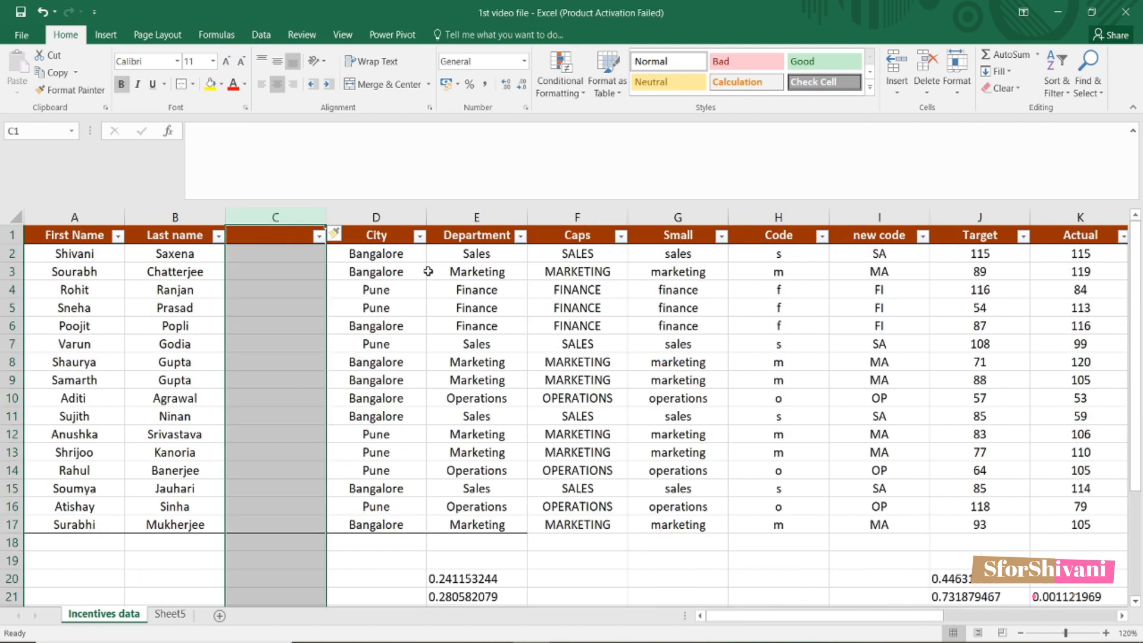
- Title the empty column C after Last name as Name, for combining the First Name and Last name entries
{"action": "left_click_drag", "start_coordinate": [70, 237], "coordinate": [218, 240]}
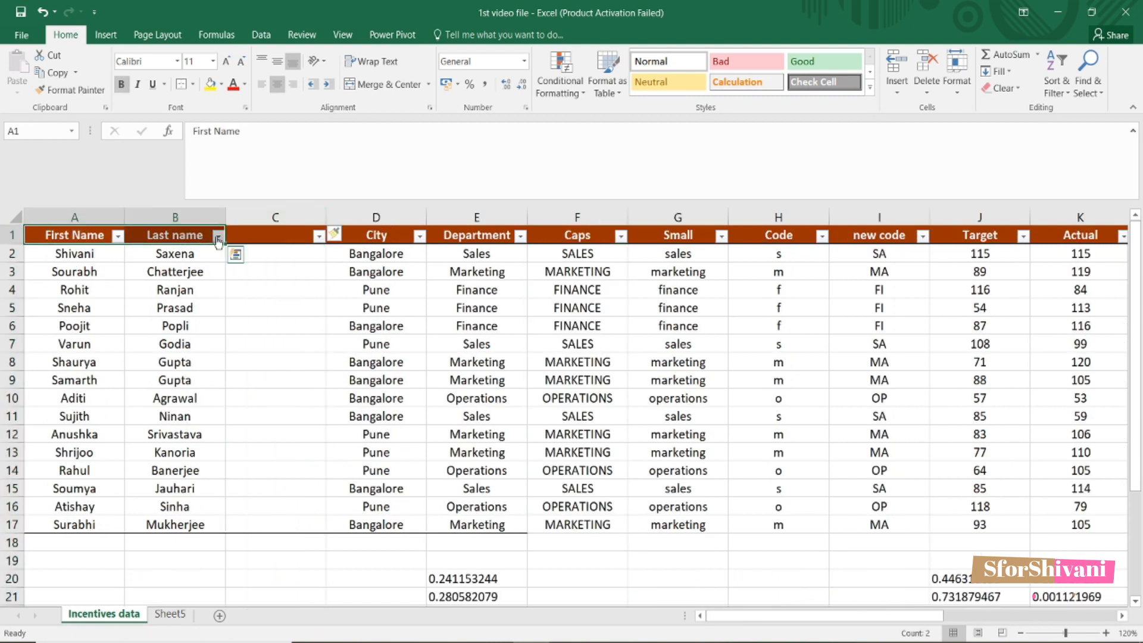
{"action": "left_click", "coordinate": [240, 235]}
{"action": "left_click", "coordinate": [65, 253]}
{"action": "left_click_drag", "start_coordinate": [66, 253], "coordinate": [149, 255]}
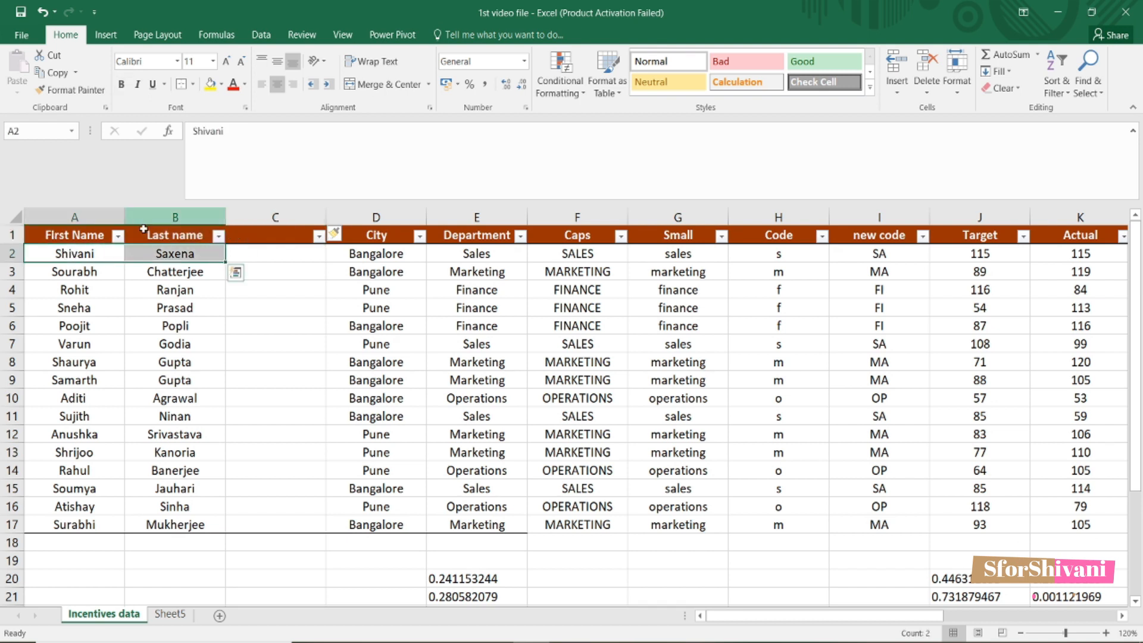
{"action": "left_click", "coordinate": [277, 237]}
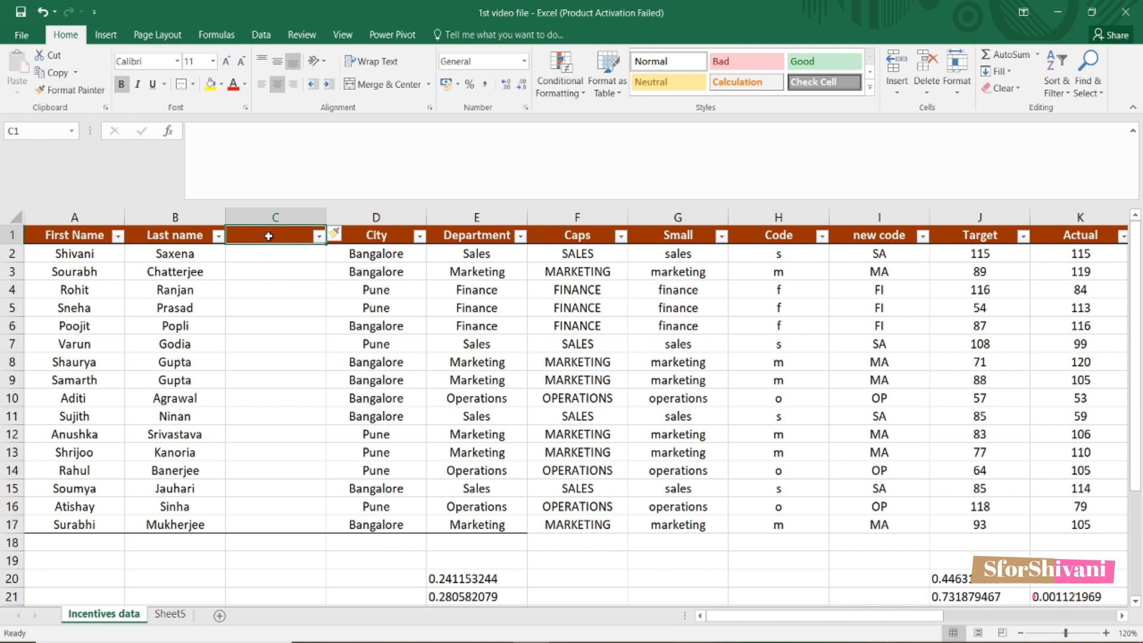
{"action": "type", "text": "Name"}
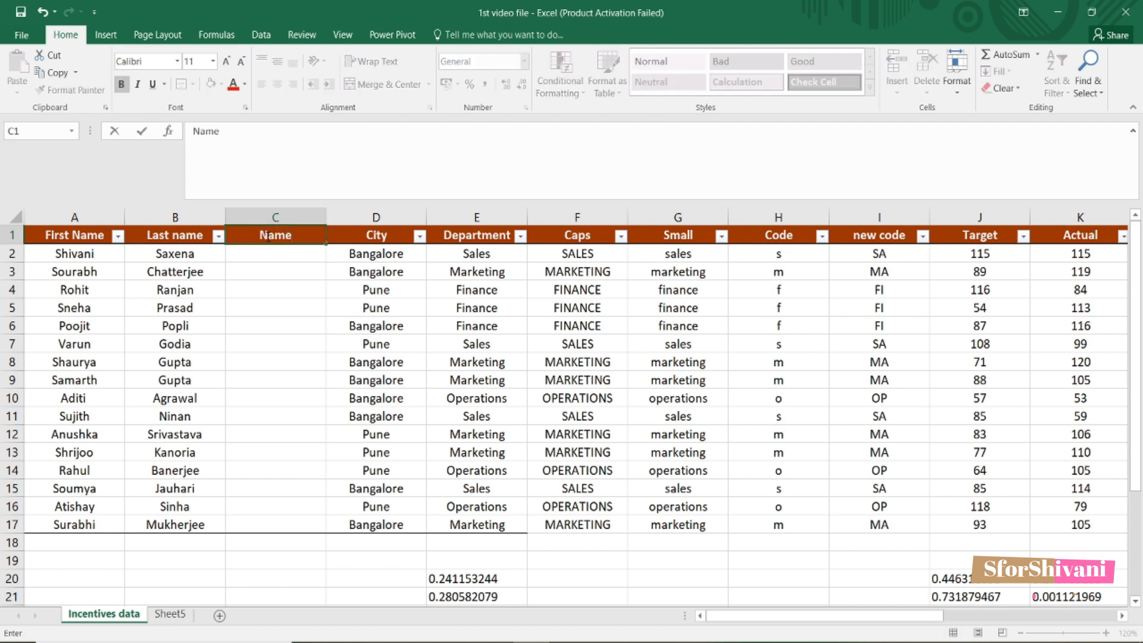
{"action": "key", "text": "Return"}
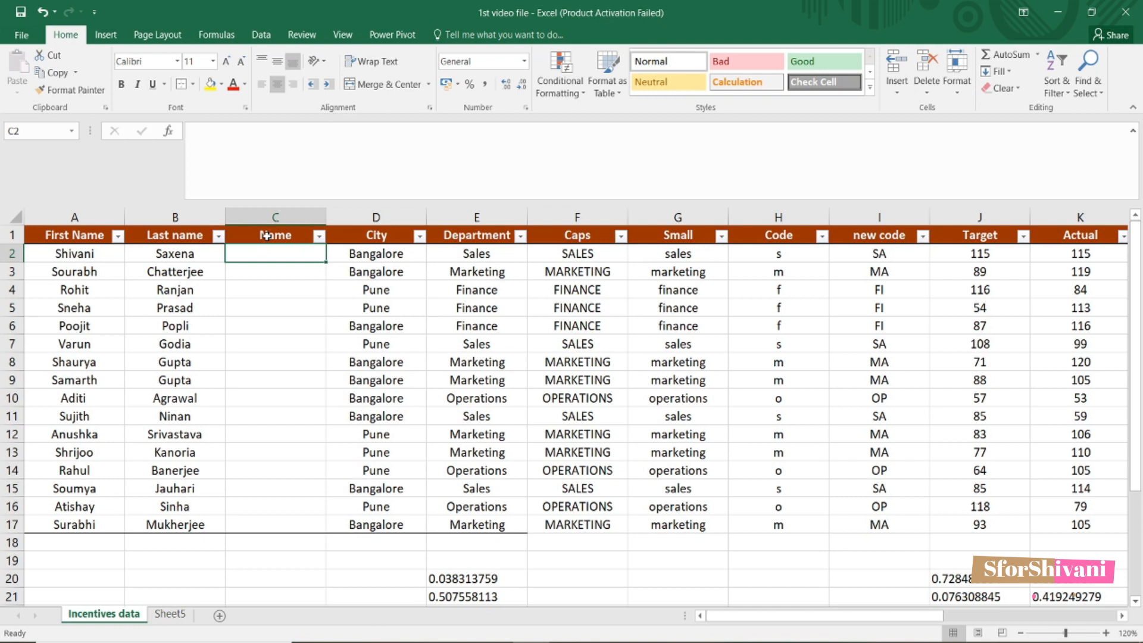
- Combine the first and last name in C2 with the formula =CONCATENATE(A2,B2)
{"action": "type", "text": "=conc"}
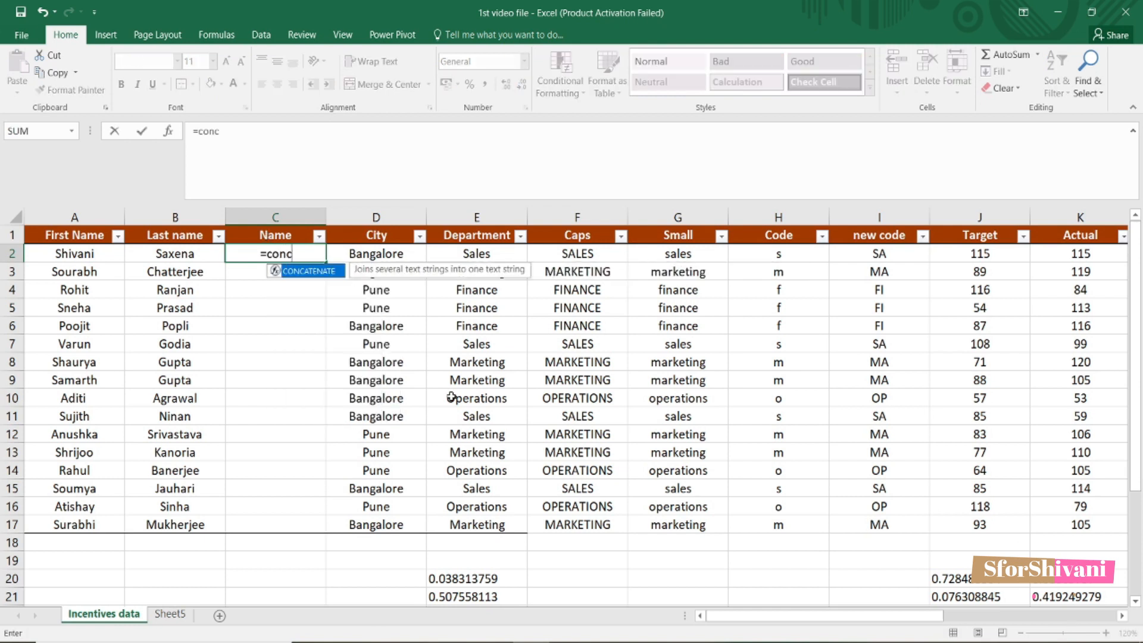
{"action": "double_click", "coordinate": [326, 272]}
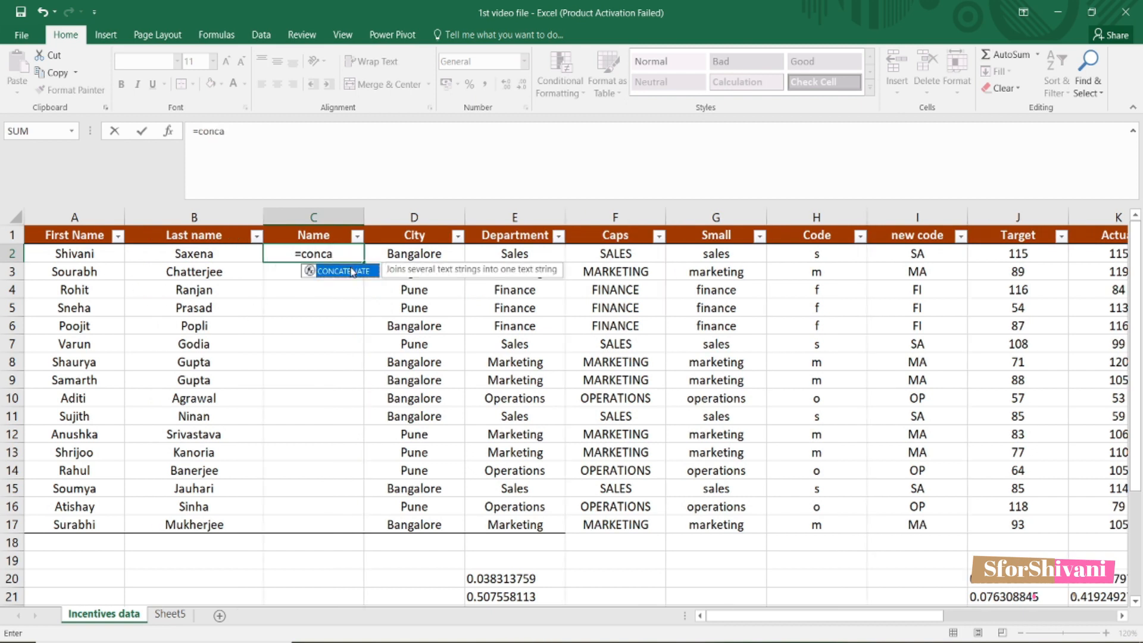
{"action": "double_click", "coordinate": [352, 271]}
{"action": "left_click", "coordinate": [86, 256]}
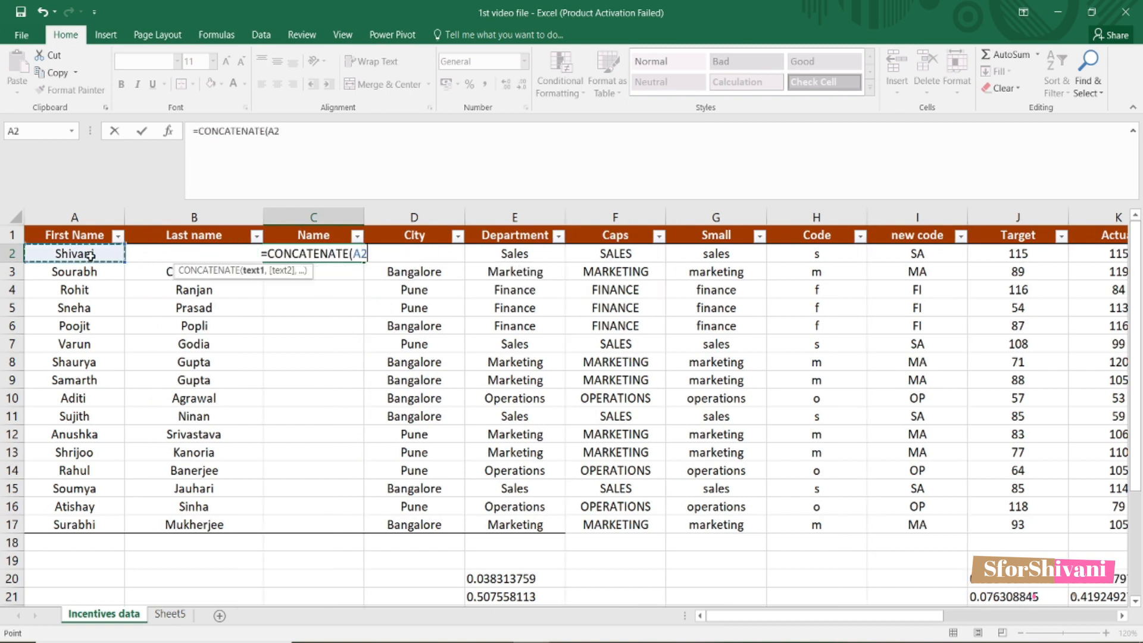
{"action": "type", "text": ","}
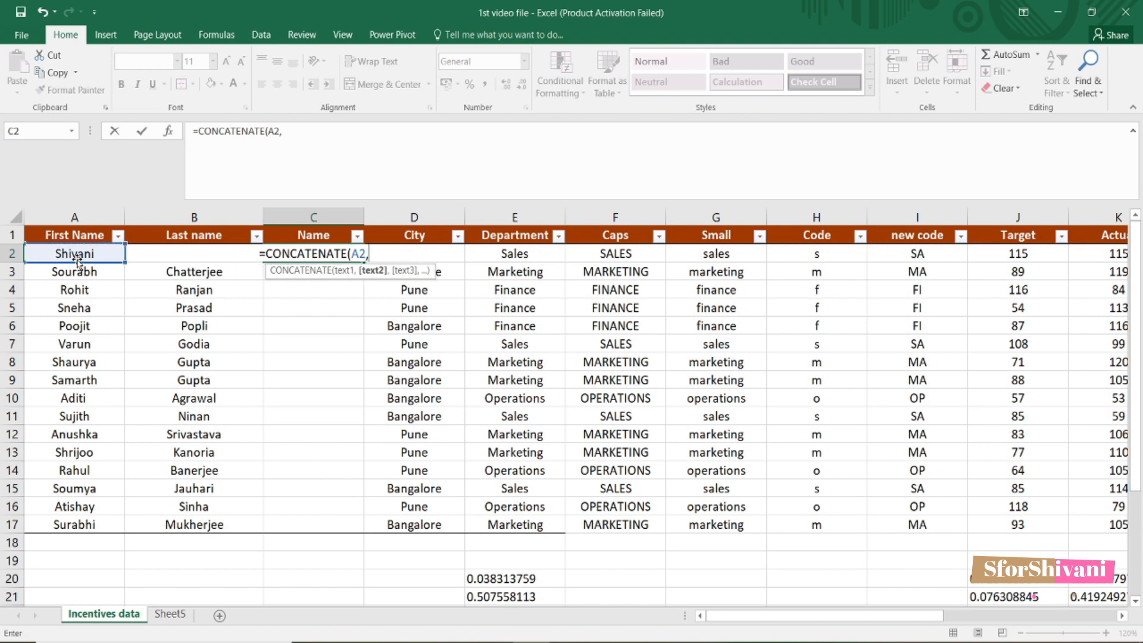
{"action": "left_click", "coordinate": [154, 254]}
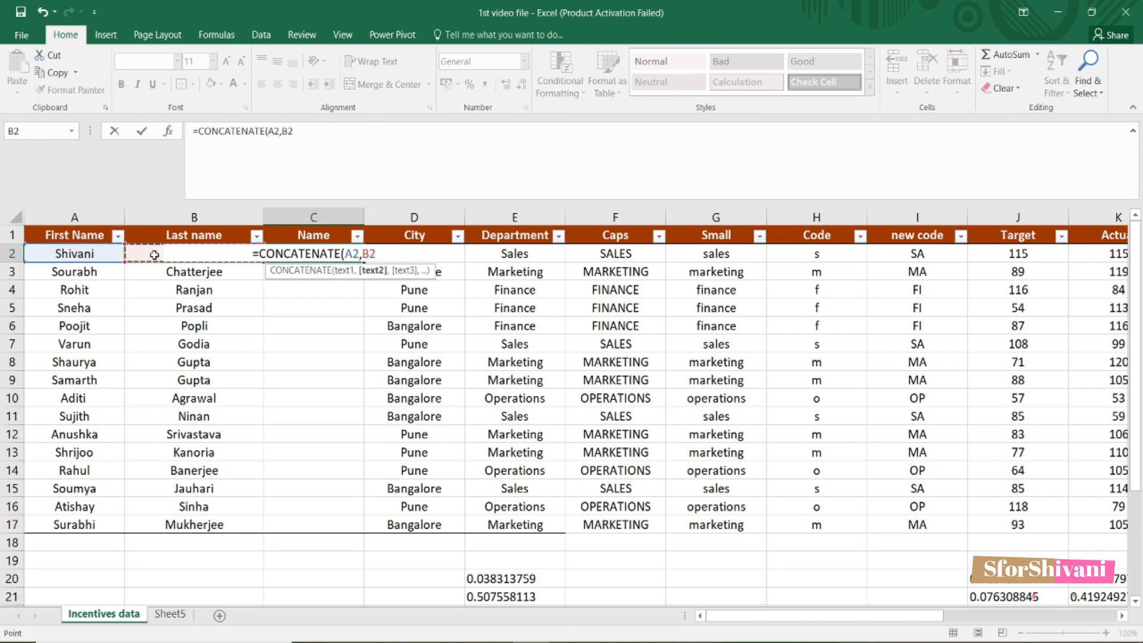
{"action": "key", "text": "Return"}
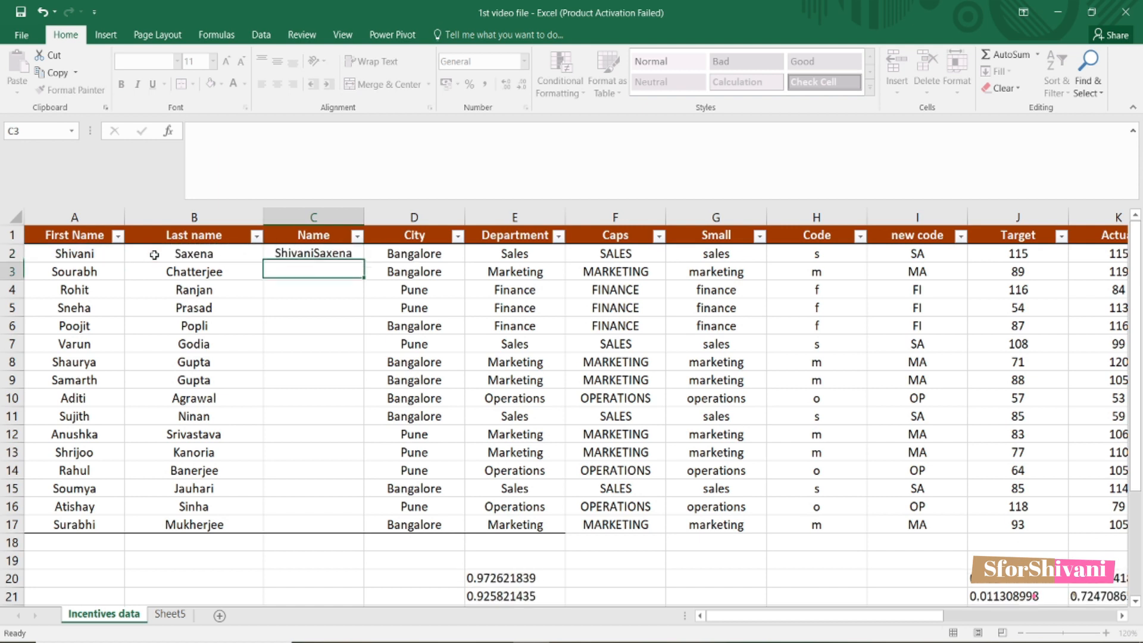
- Add a space between the two names by editing the C2 formula to =CONCATENATE(A2," ",B2)
{"action": "key", "text": "Up"}
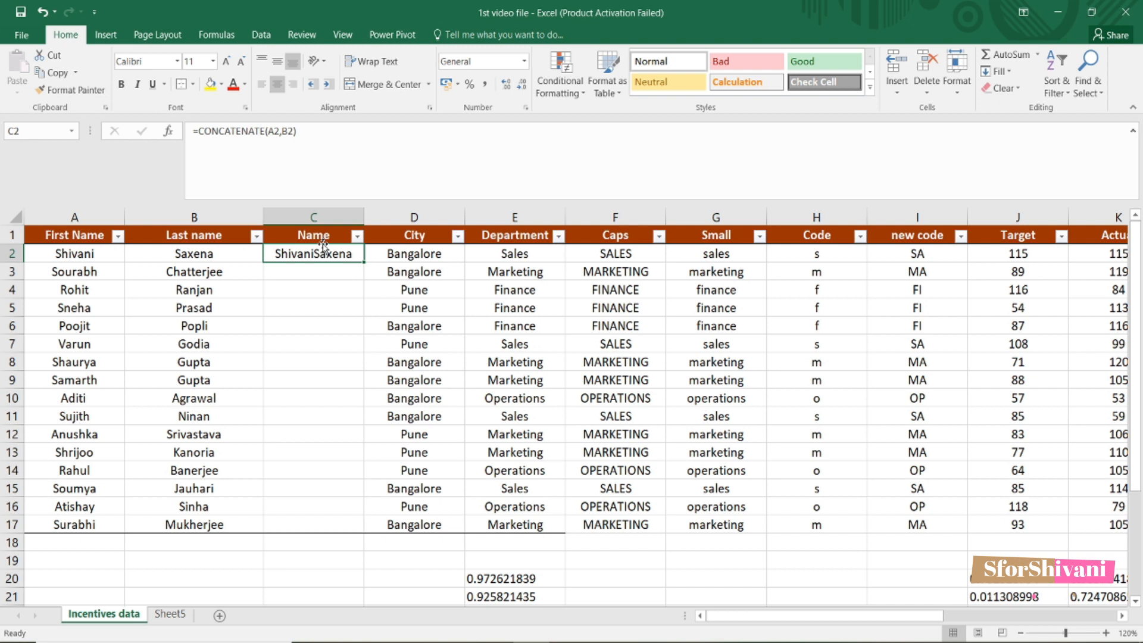
{"action": "left_click", "coordinate": [282, 134]}
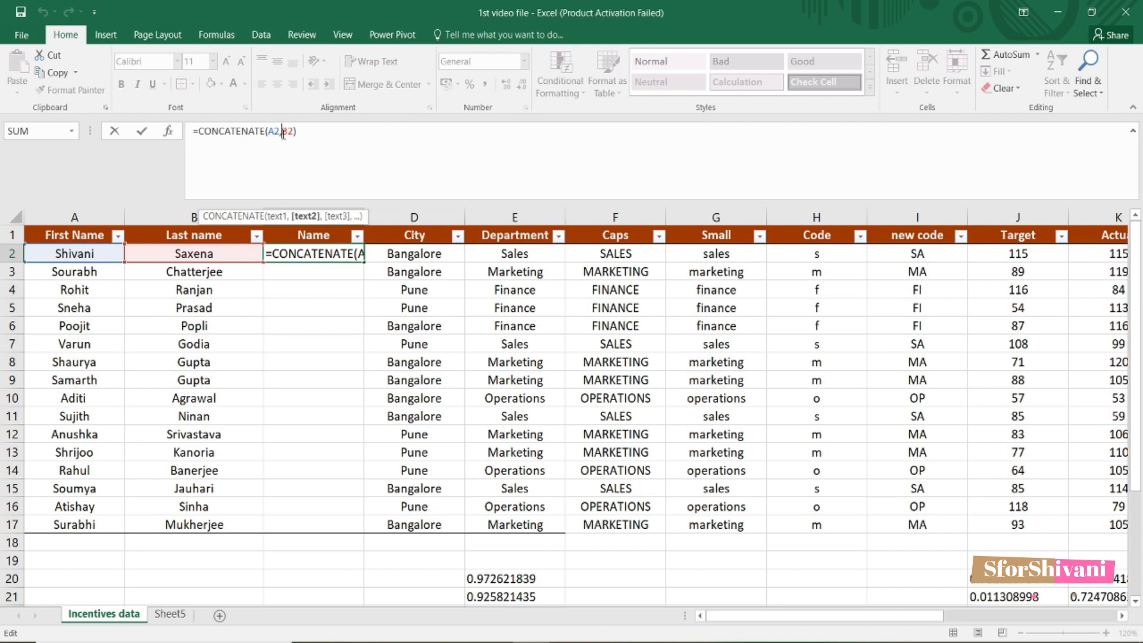
{"action": "type", "text": "\""}
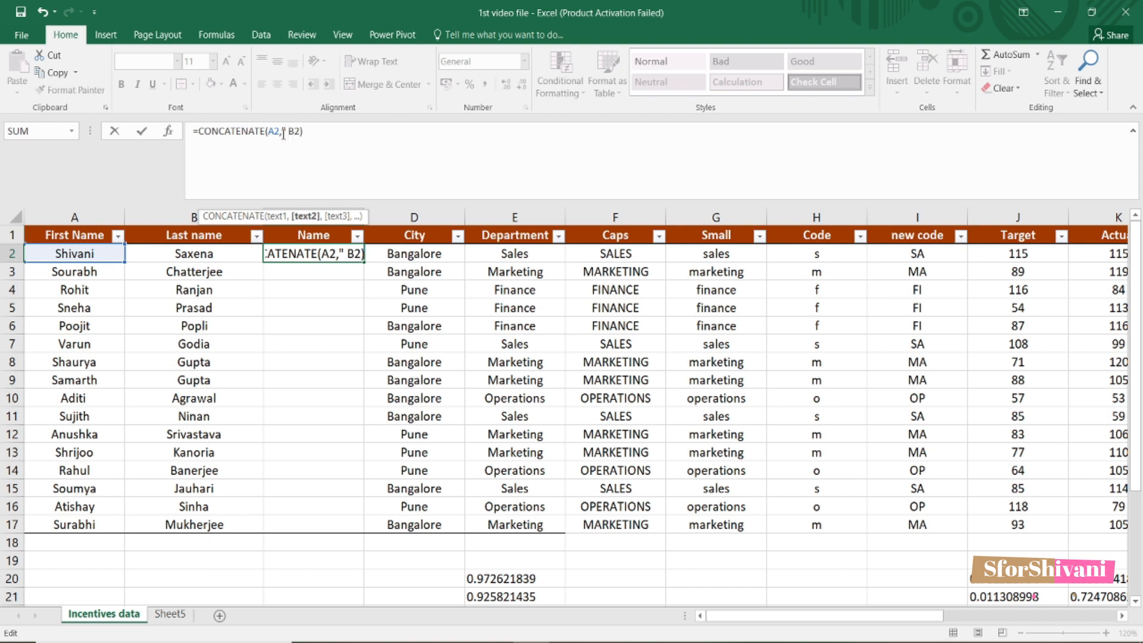
{"action": "type", "text": " \","}
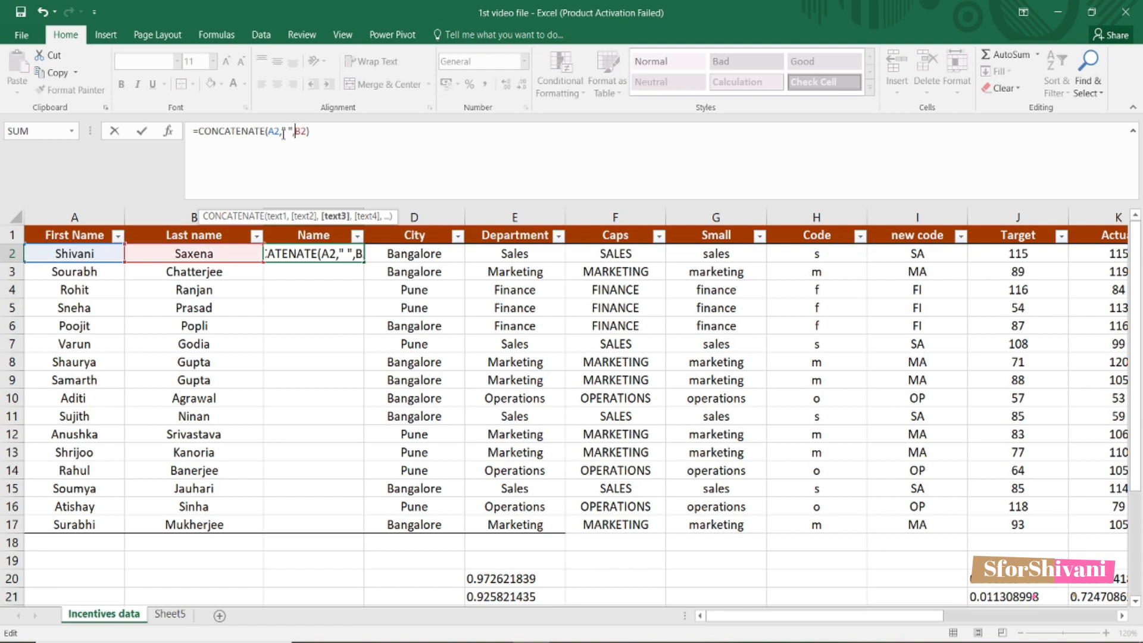
{"action": "key", "text": "Return"}
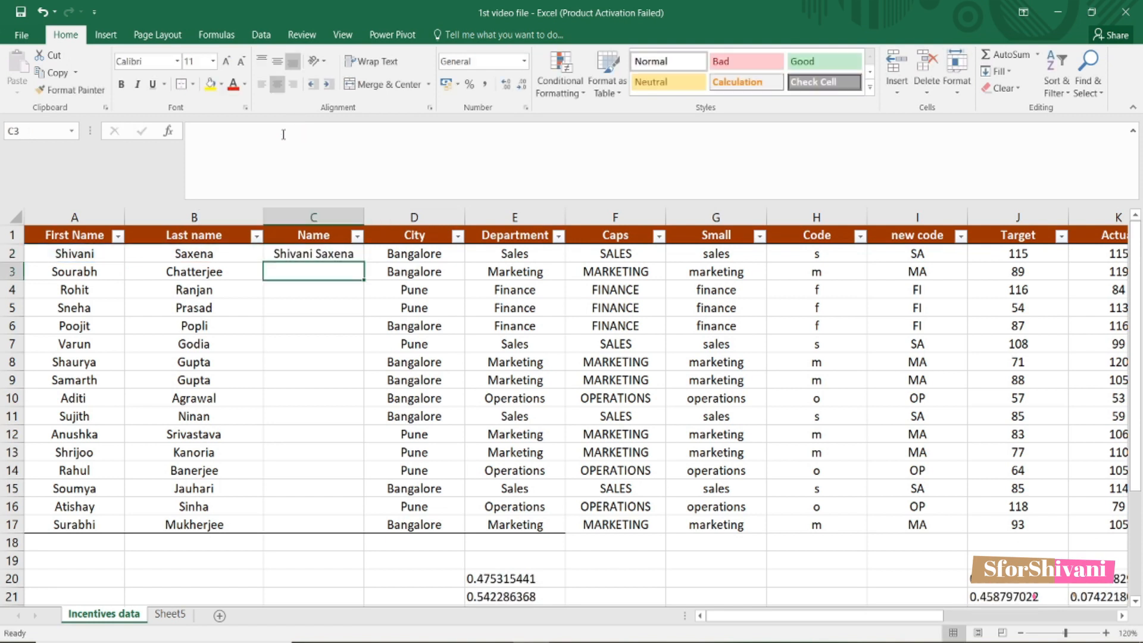
- Fill the C2 name formula down to C17 and autofit the width of column C
{"action": "left_click", "coordinate": [327, 251]}
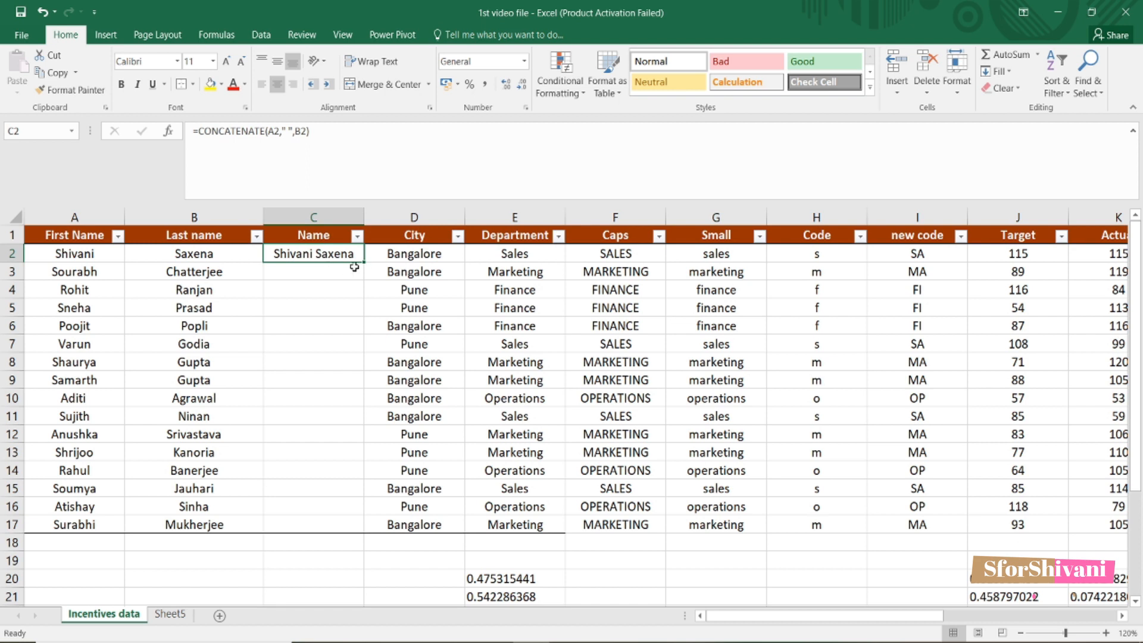
{"action": "left_click", "coordinate": [229, 254]}
{"action": "key", "text": "ctrl+Down"}
{"action": "key", "text": "Right"}
{"action": "key", "text": "ctrl+shift+Up"}
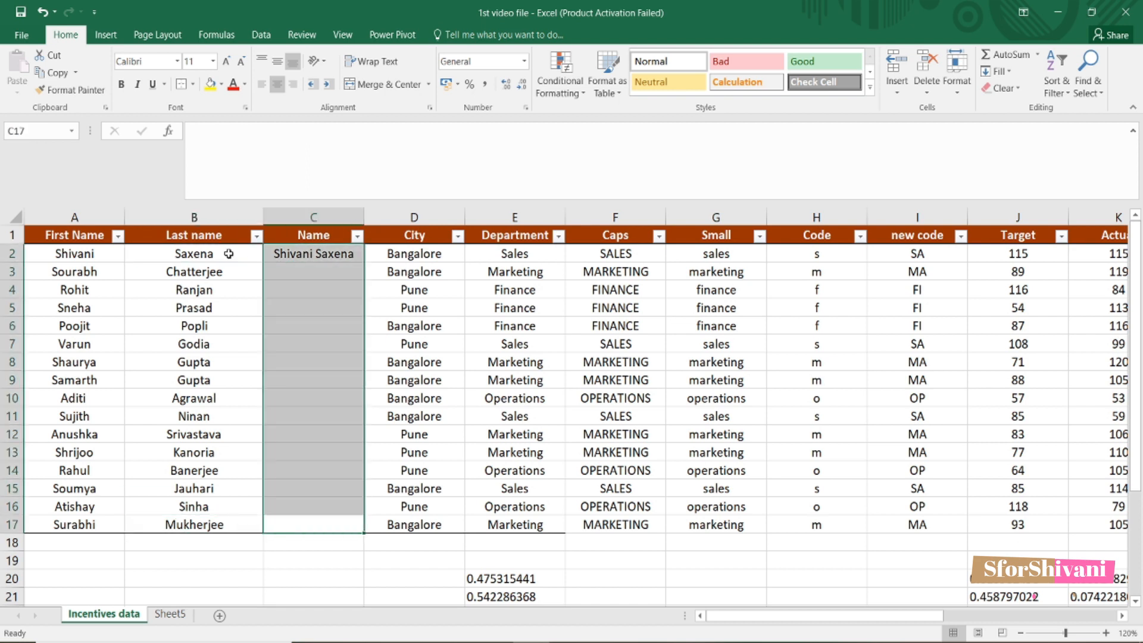
{"action": "key", "text": "ctrl+f"}
{"action": "key", "text": "Escape"}
{"action": "key", "text": "ctrl+d"}
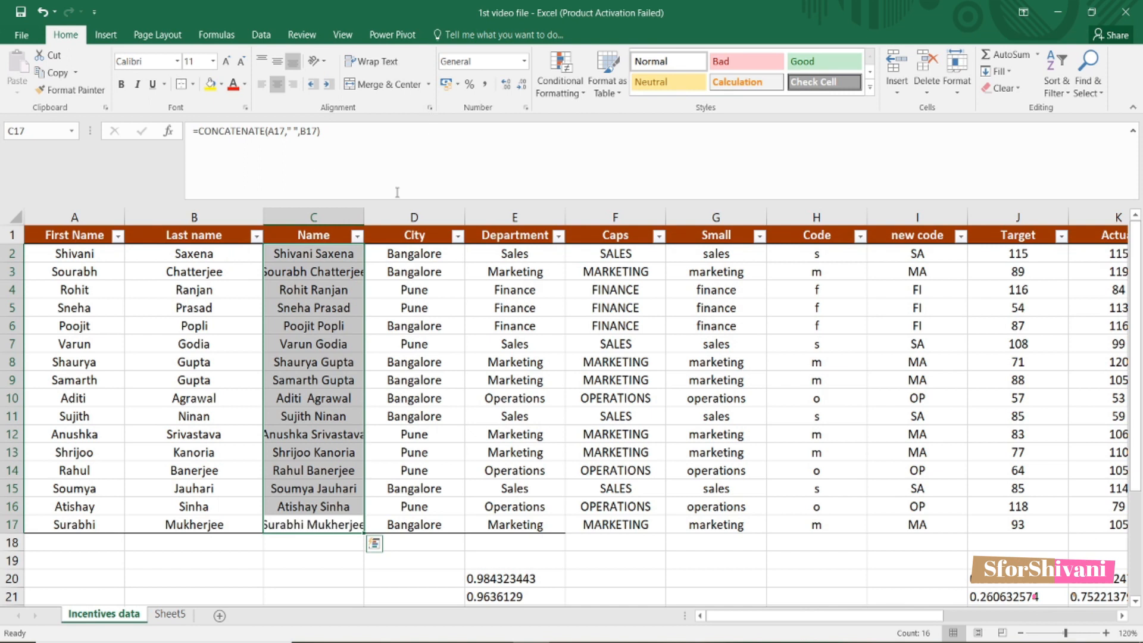
{"action": "double_click", "coordinate": [365, 218]}
{"action": "left_click", "coordinate": [426, 290]}
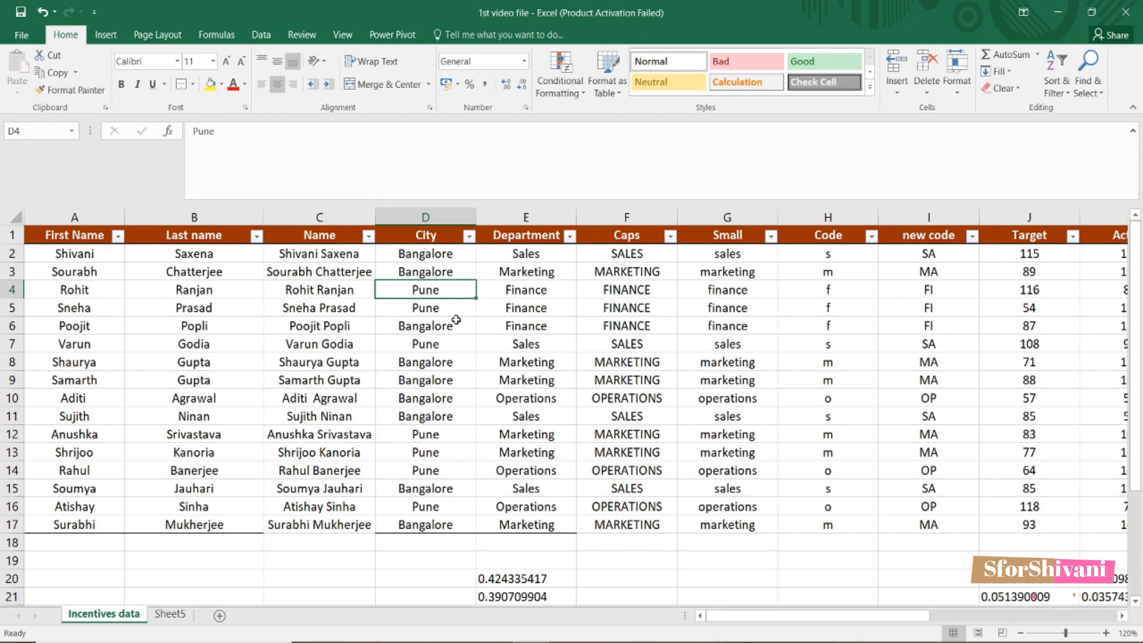
- Insert three empty columns between Name and City
{"action": "left_click", "coordinate": [337, 258]}
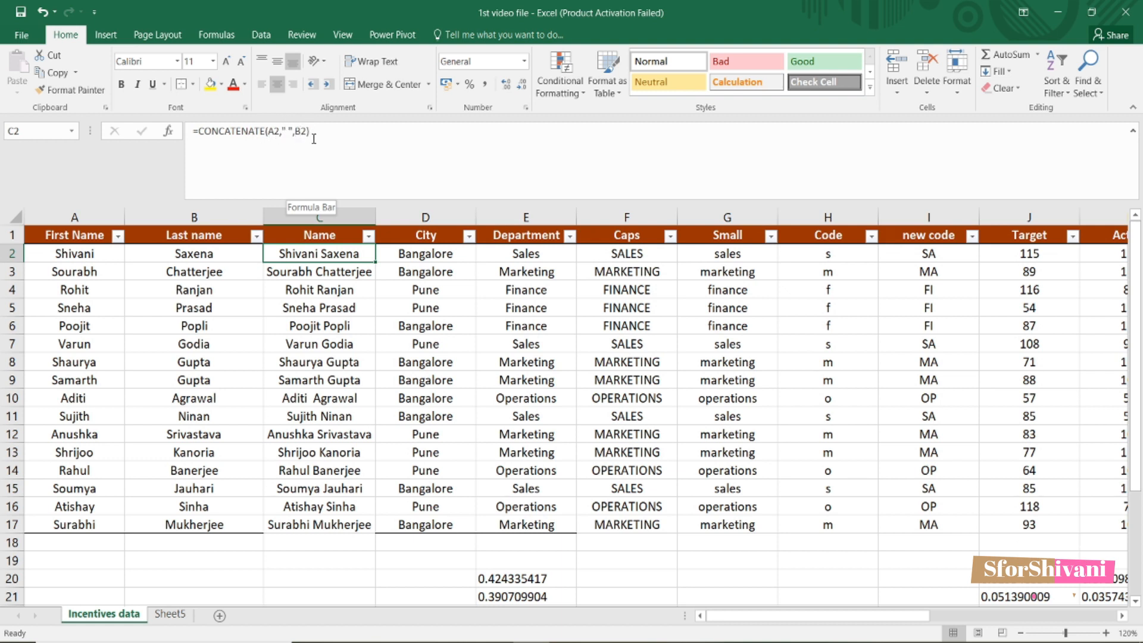
{"action": "left_click_drag", "start_coordinate": [426, 217], "coordinate": [602, 204]}
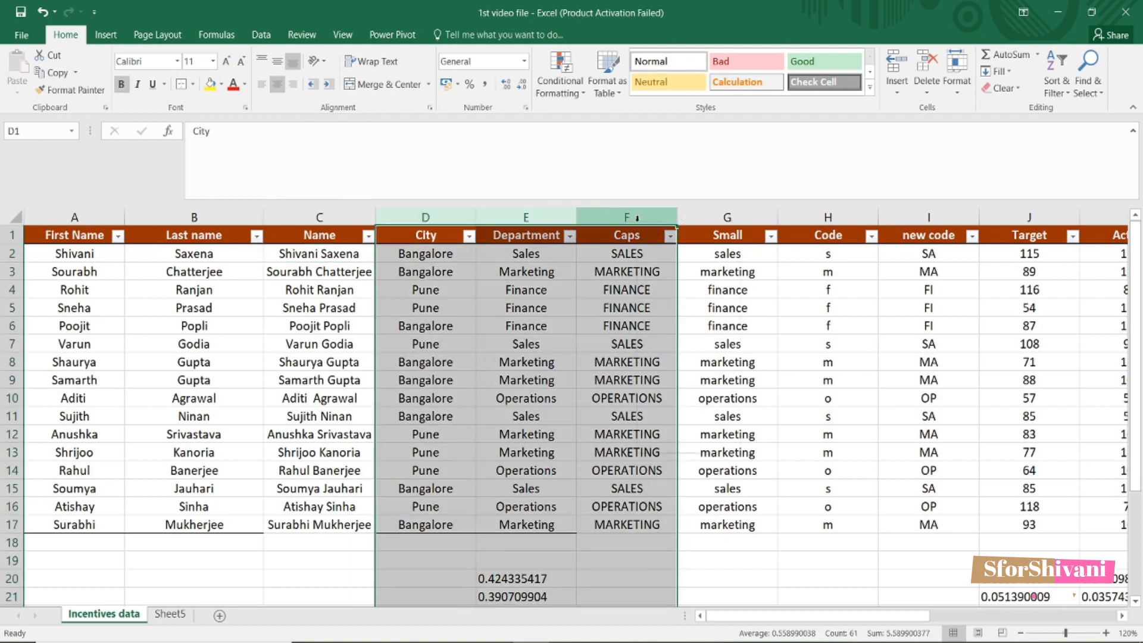
{"action": "right_click", "coordinate": [638, 220]}
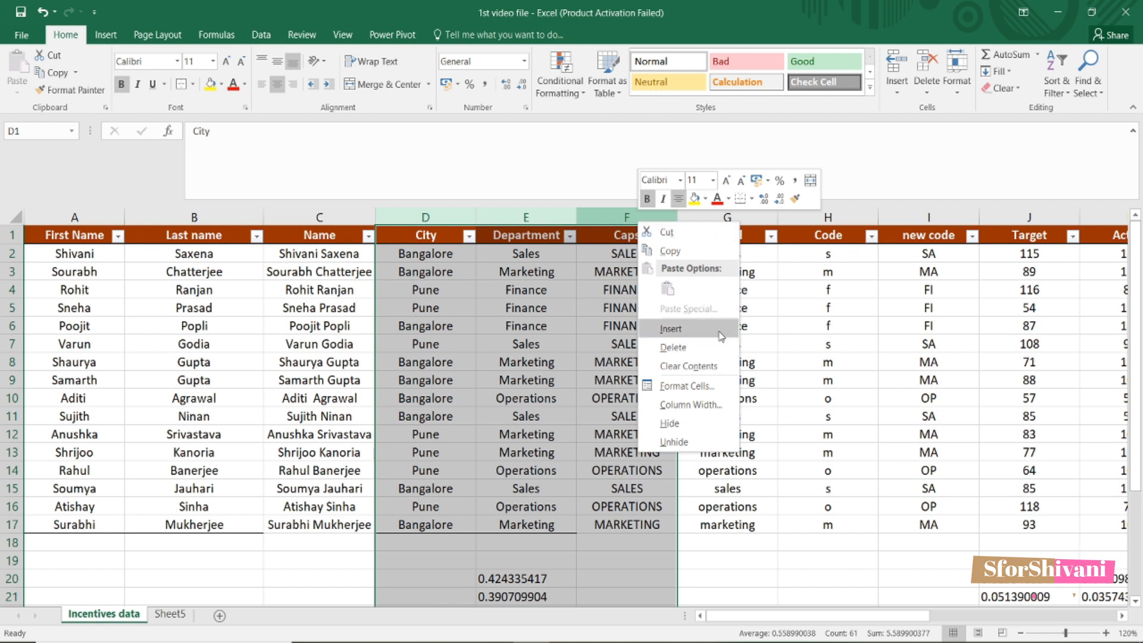
{"action": "left_click", "coordinate": [671, 329]}
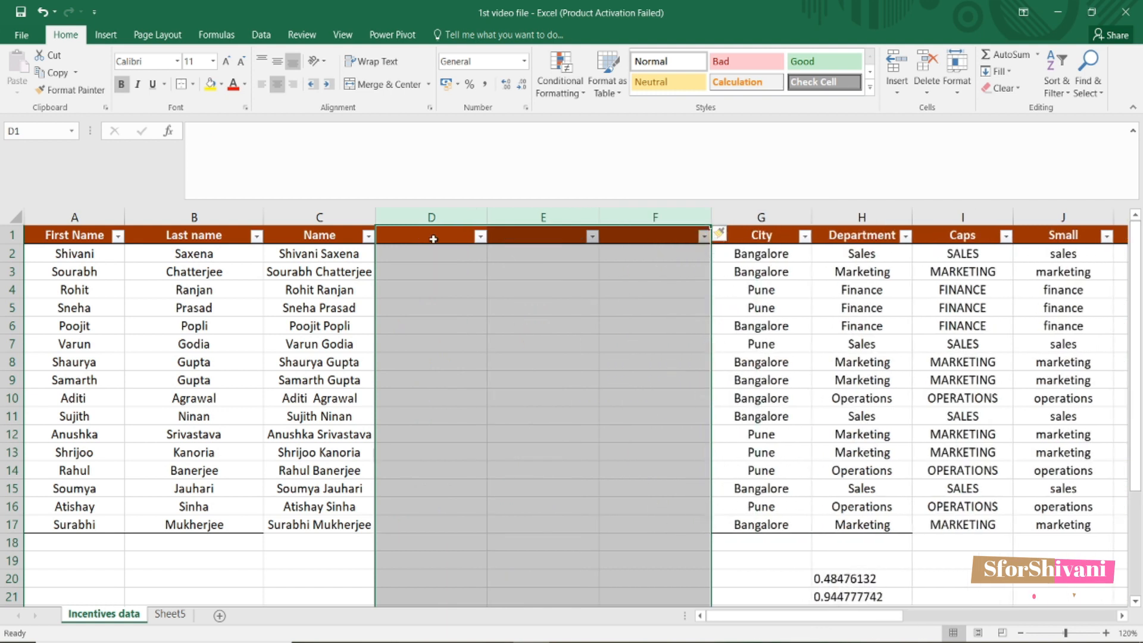
{"action": "left_click_drag", "start_coordinate": [437, 260], "coordinate": [438, 272]}
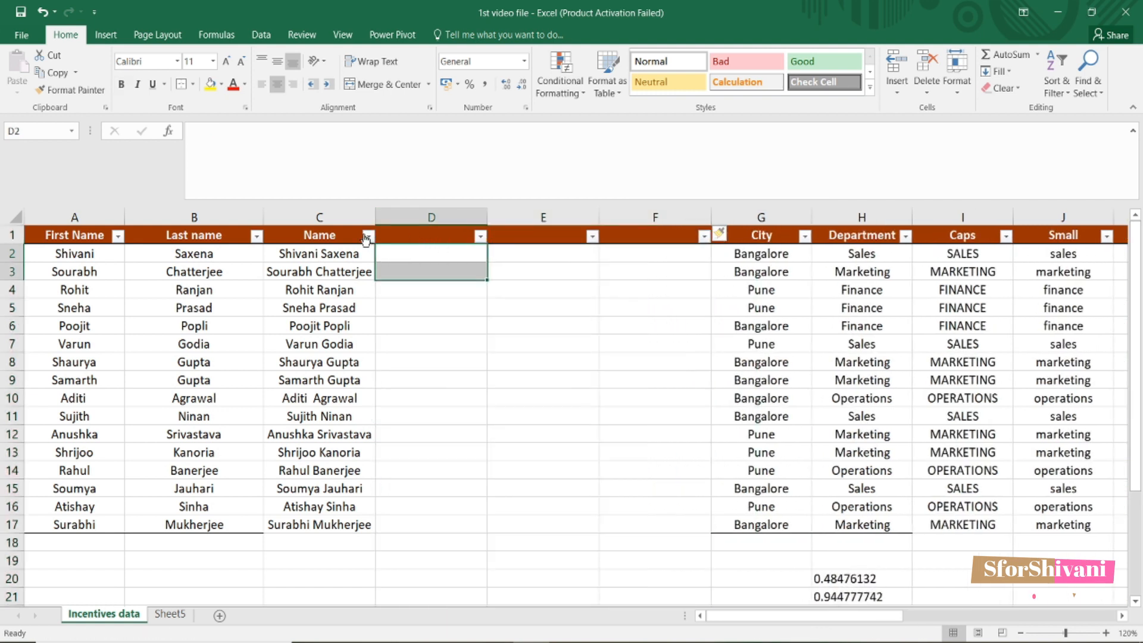
- Replace the CONCATENATE formulas in C2:C17 with their values by copying and pasting values in place
{"action": "left_click", "coordinate": [345, 236]}
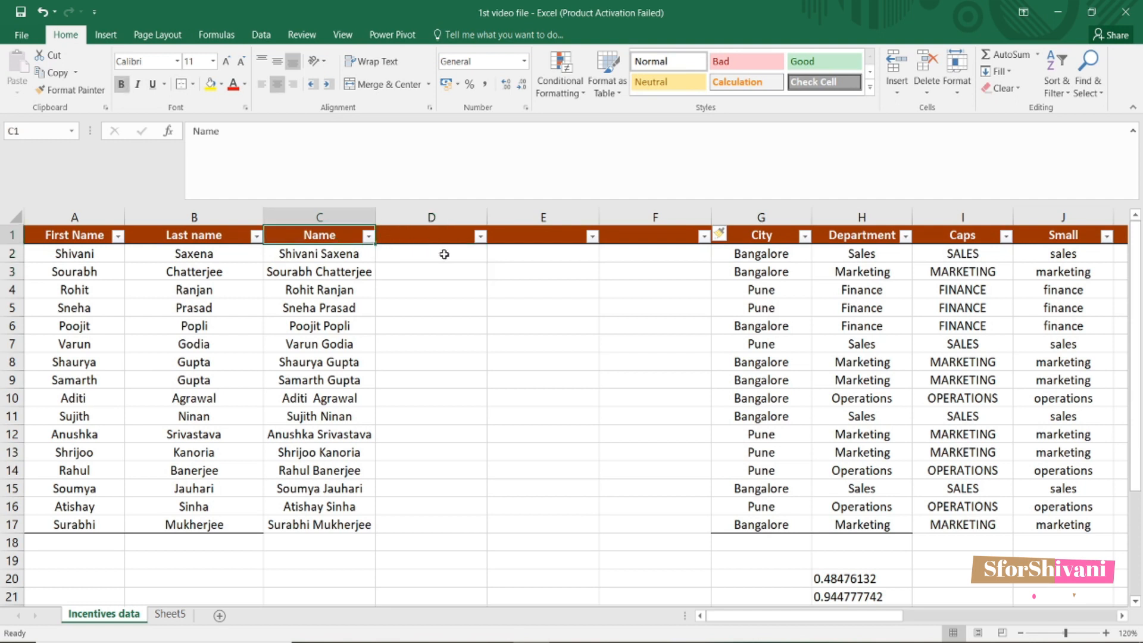
{"action": "left_click", "coordinate": [312, 256]}
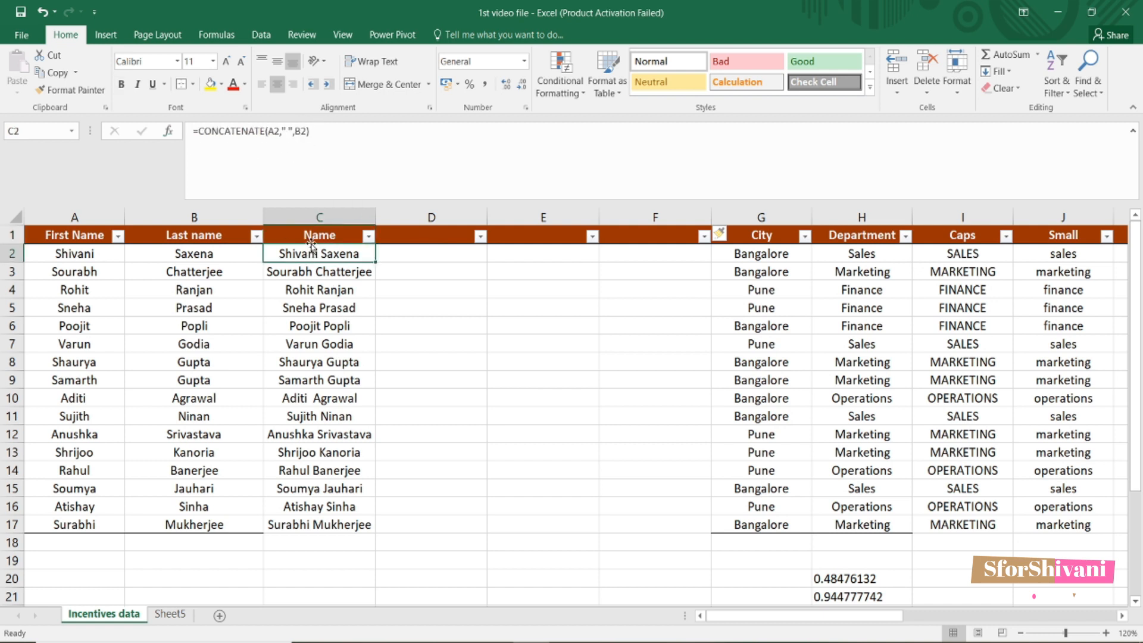
{"action": "left_click", "coordinate": [314, 275]}
{"action": "left_click", "coordinate": [329, 257]}
{"action": "left_click", "coordinate": [341, 285]}
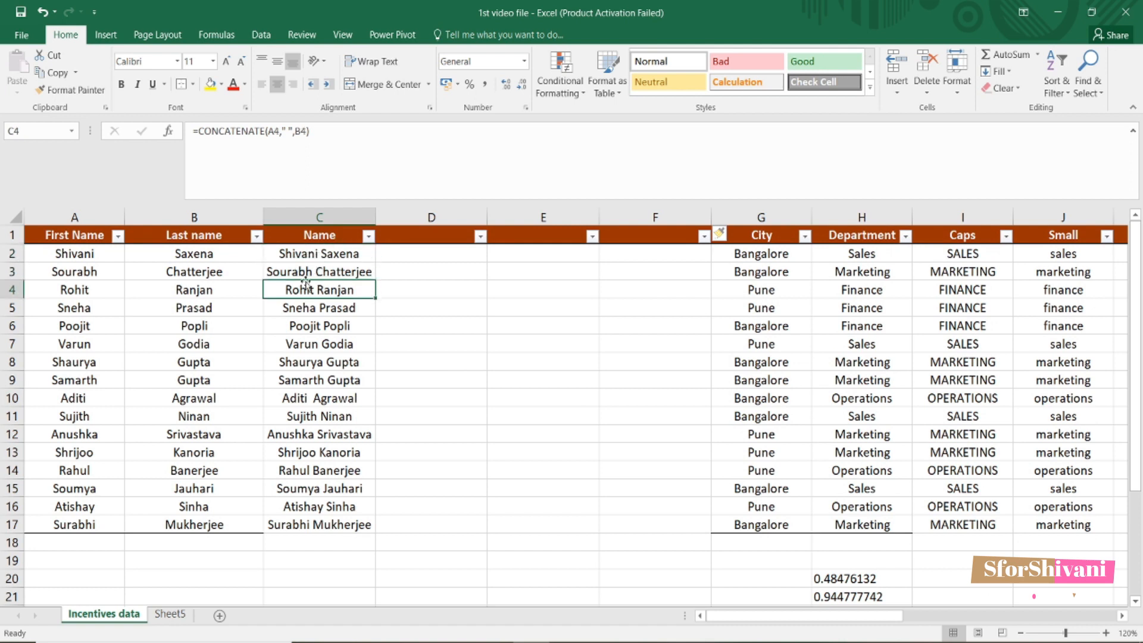
{"action": "left_click", "coordinate": [327, 260]}
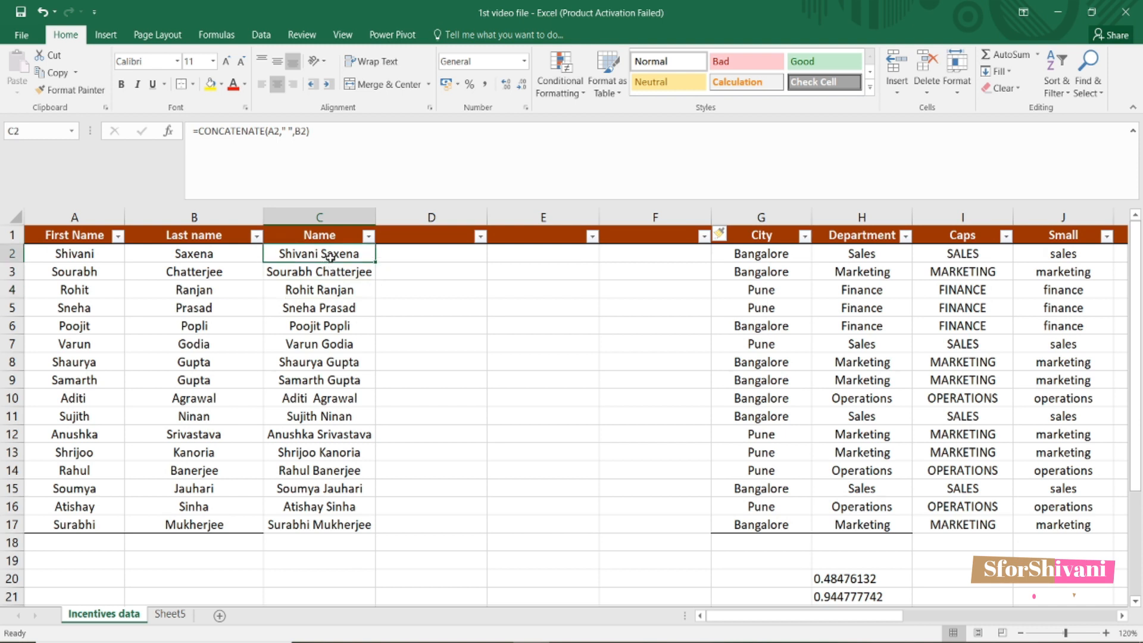
{"action": "left_click_drag", "start_coordinate": [330, 257], "coordinate": [356, 526]}
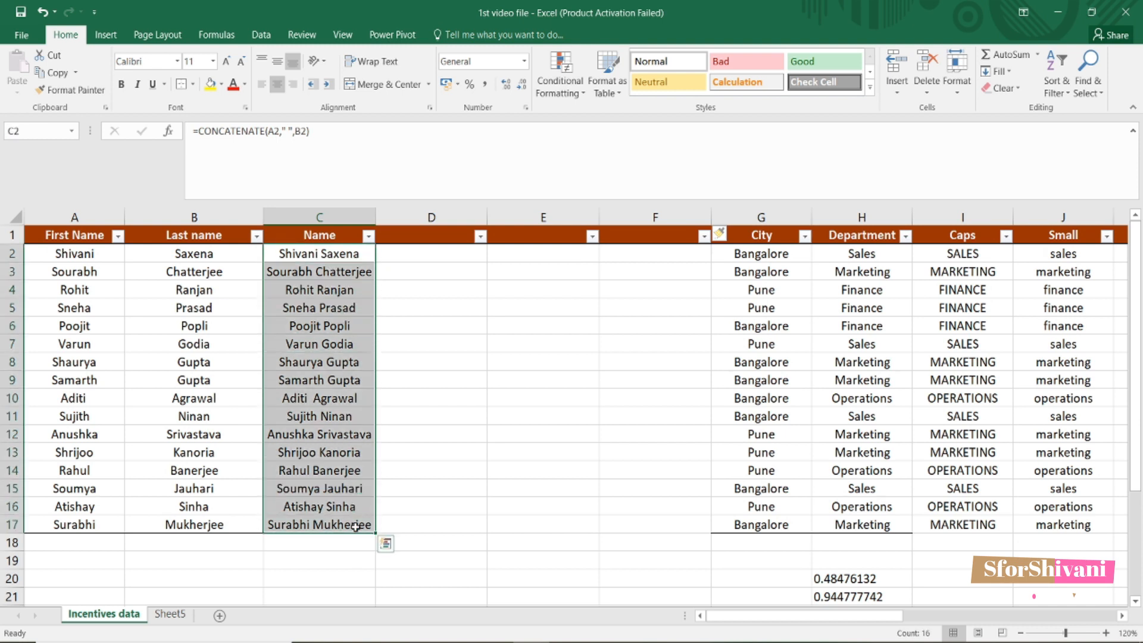
{"action": "key", "text": "ctrl+c"}
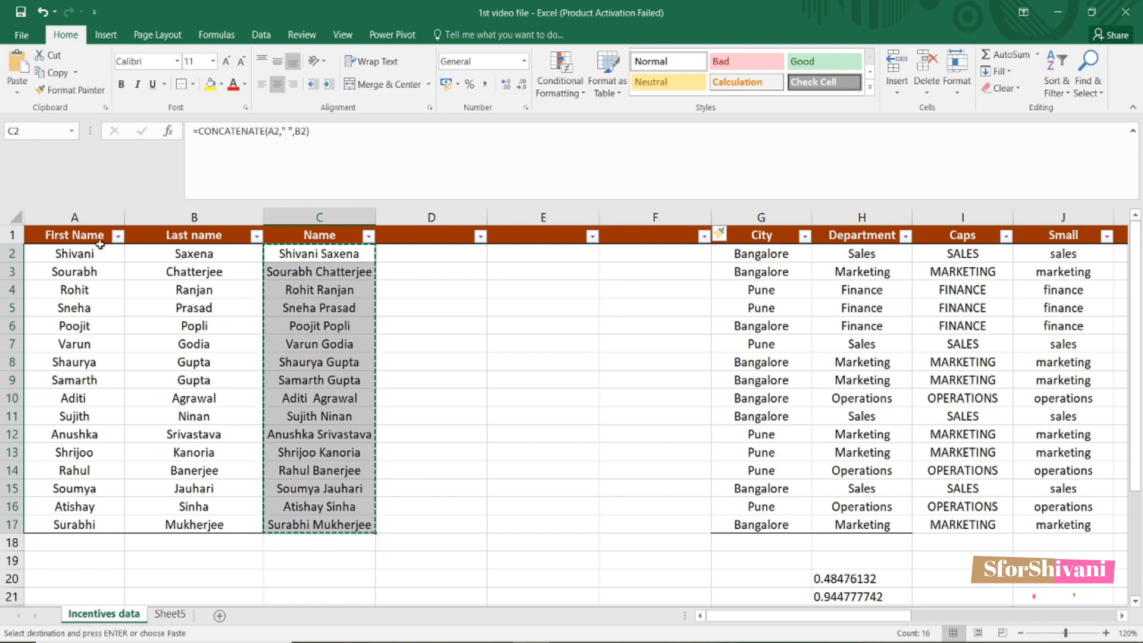
{"action": "left_click", "coordinate": [17, 93]}
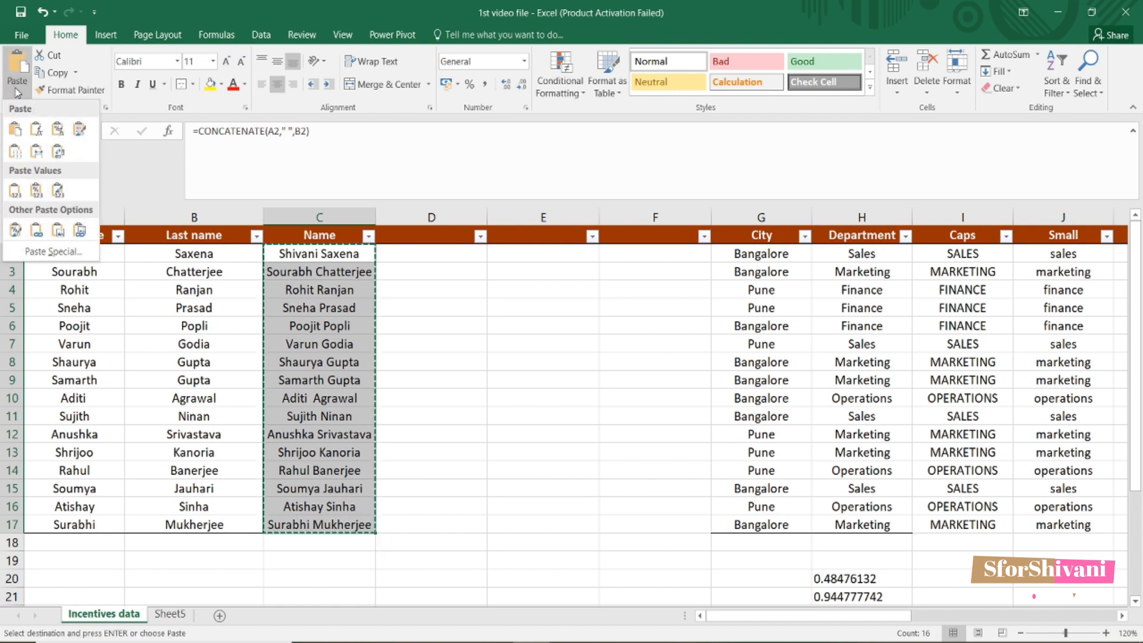
{"action": "left_click", "coordinate": [17, 191]}
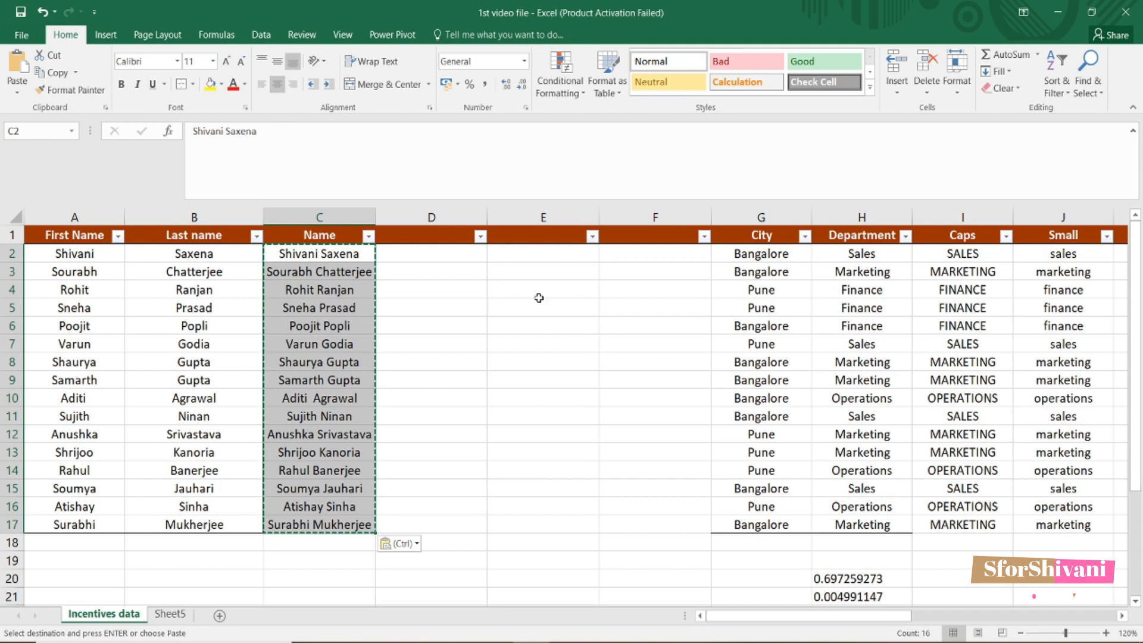
{"action": "left_click", "coordinate": [434, 303]}
{"action": "left_click", "coordinate": [288, 249]}
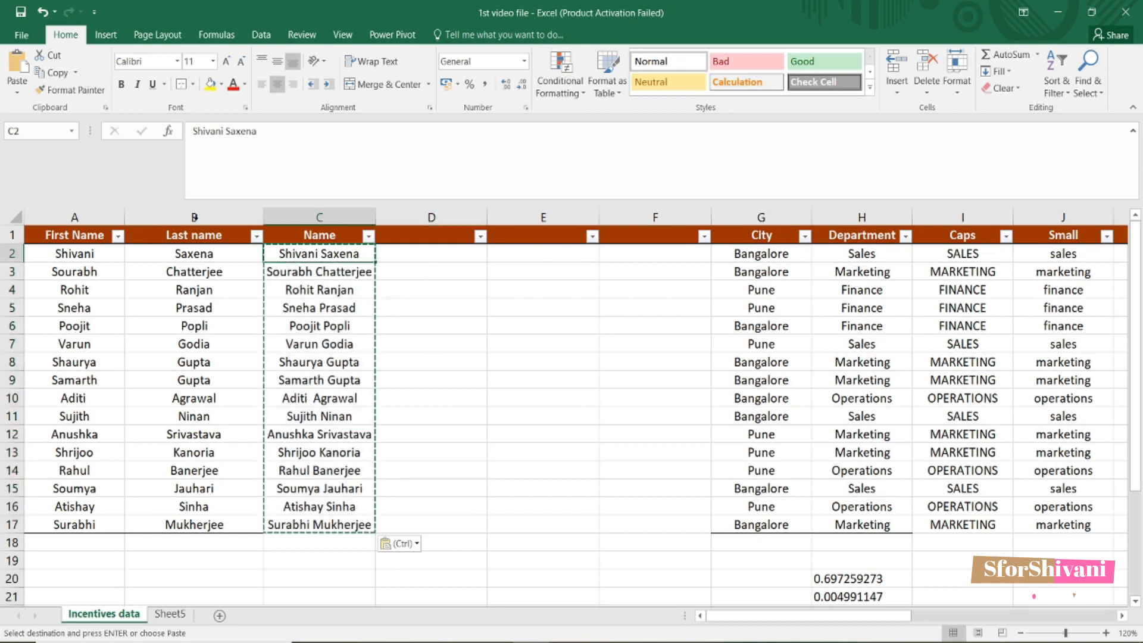
- Start Text to Columns on the full names in C2:C17 and choose Delimited as the data type
{"action": "left_click", "coordinate": [411, 262]}
{"action": "left_click_drag", "start_coordinate": [309, 253], "coordinate": [319, 525]}
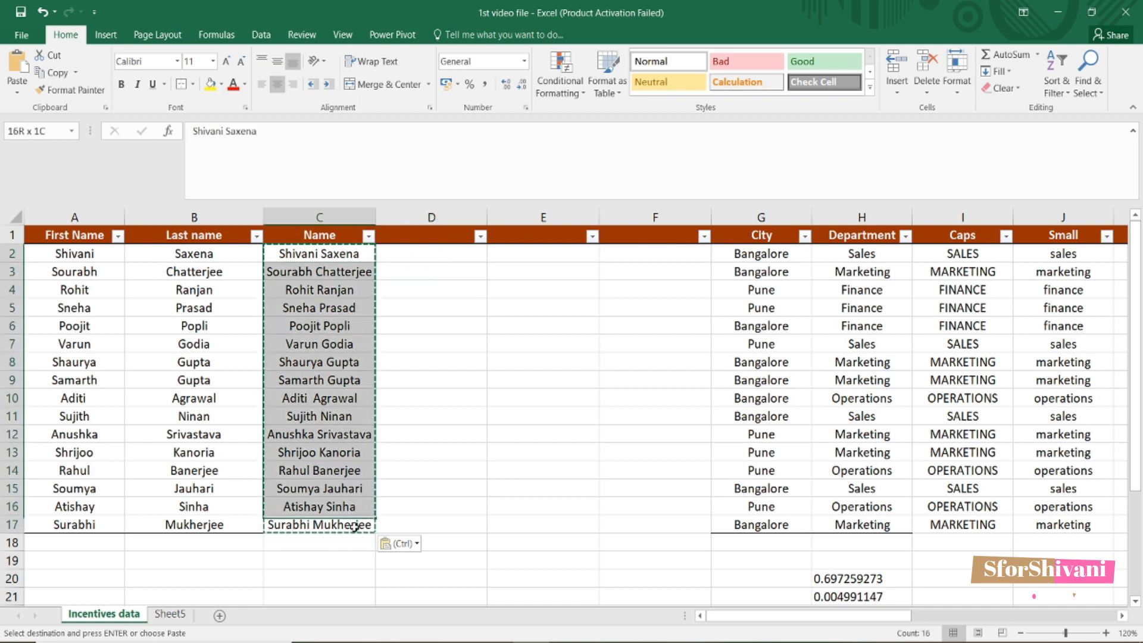
{"action": "left_click", "coordinate": [277, 36]}
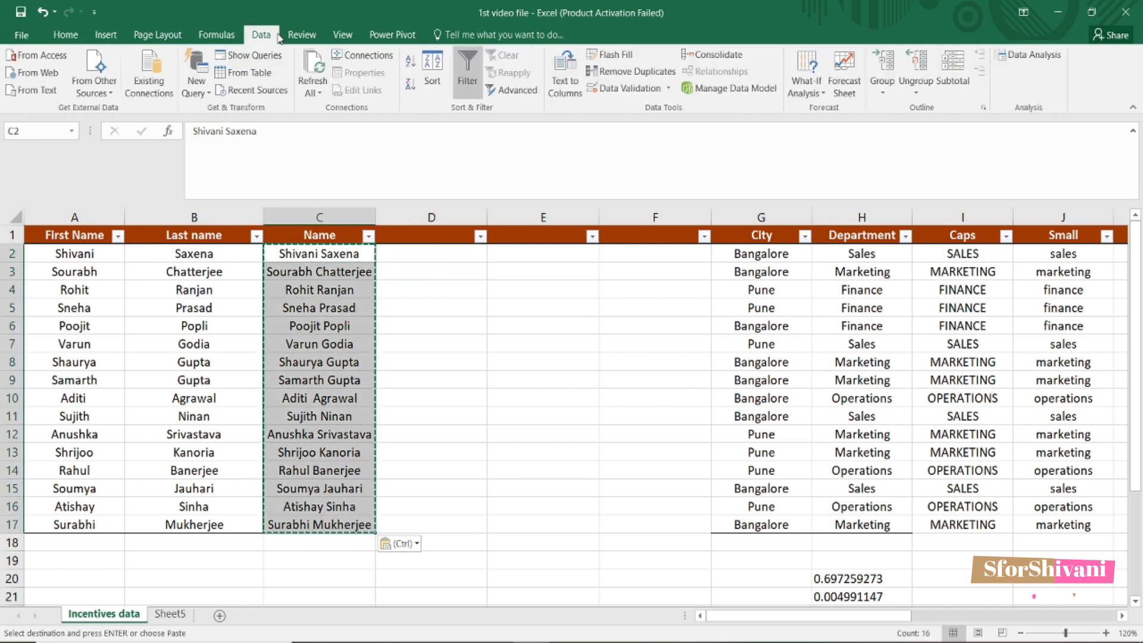
{"action": "left_click", "coordinate": [565, 81]}
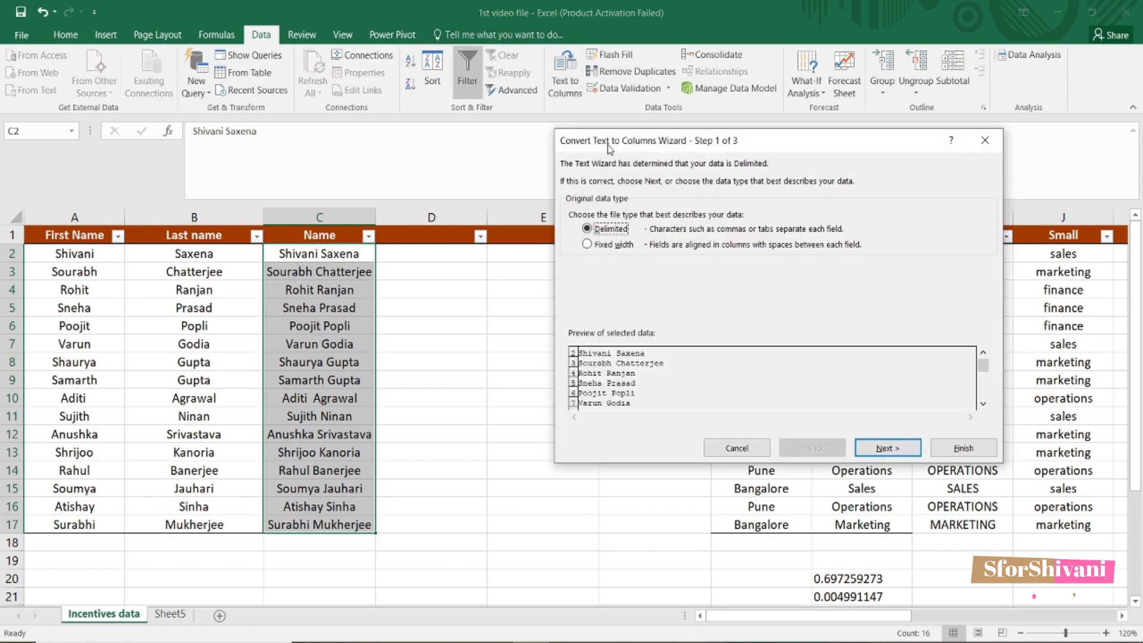
{"action": "left_click_drag", "start_coordinate": [615, 144], "coordinate": [480, 139]}
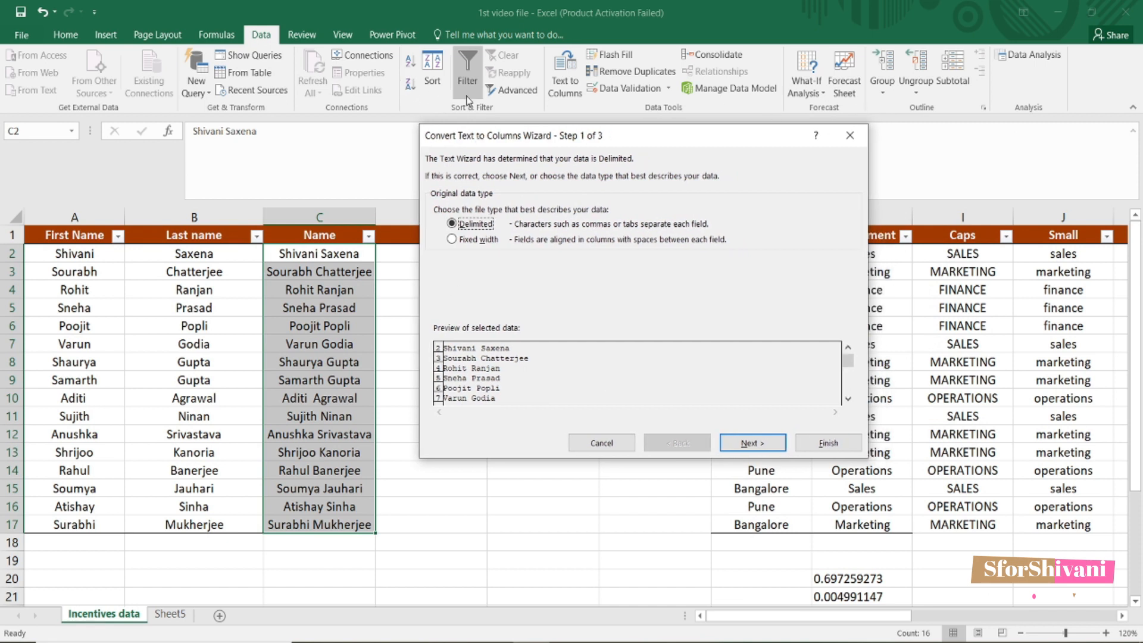
{"action": "left_click", "coordinate": [481, 238]}
{"action": "left_click", "coordinate": [481, 227]}
{"action": "left_click", "coordinate": [753, 443]}
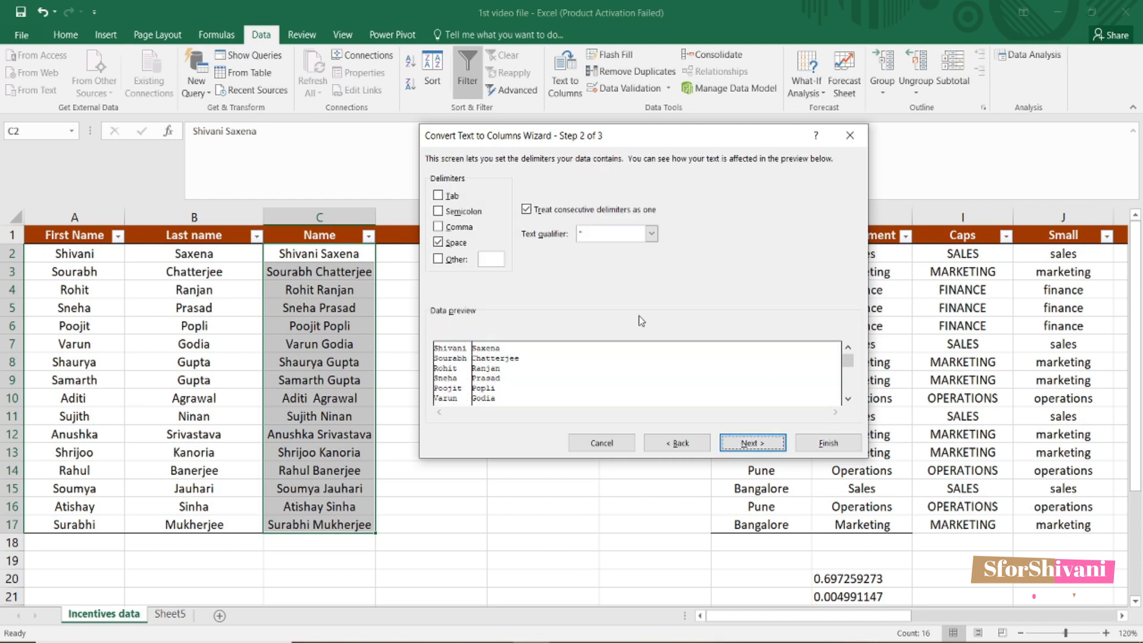
- Split the names with Space as the delimiter and output the result starting at cell D2
{"action": "left_click", "coordinate": [456, 247]}
{"action": "left_click", "coordinate": [750, 443]}
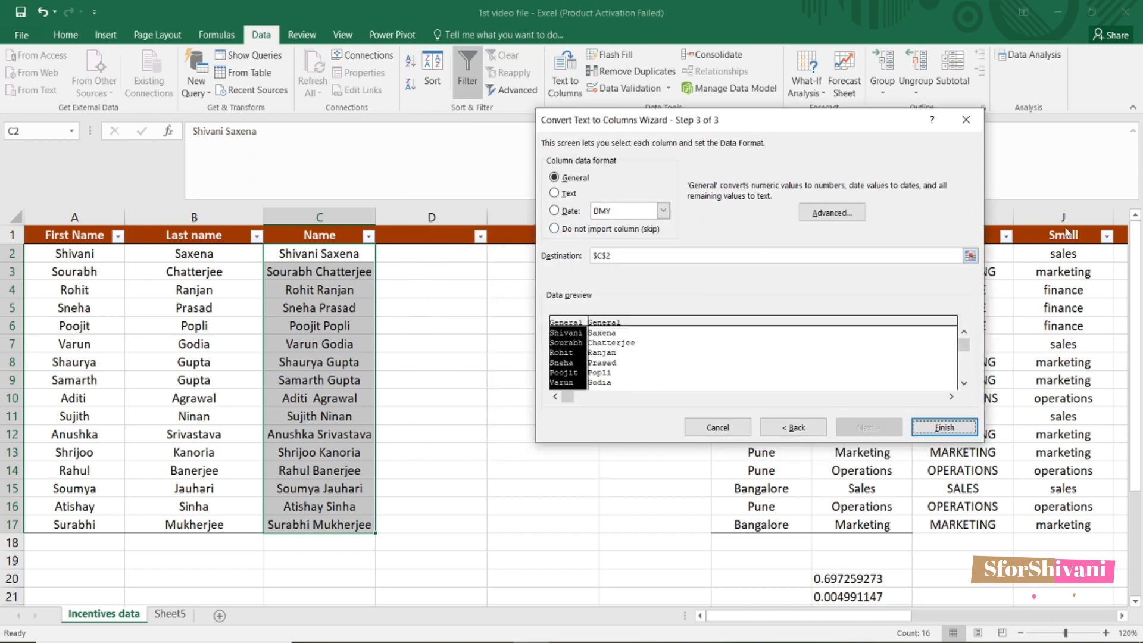
{"action": "left_click", "coordinate": [970, 257]}
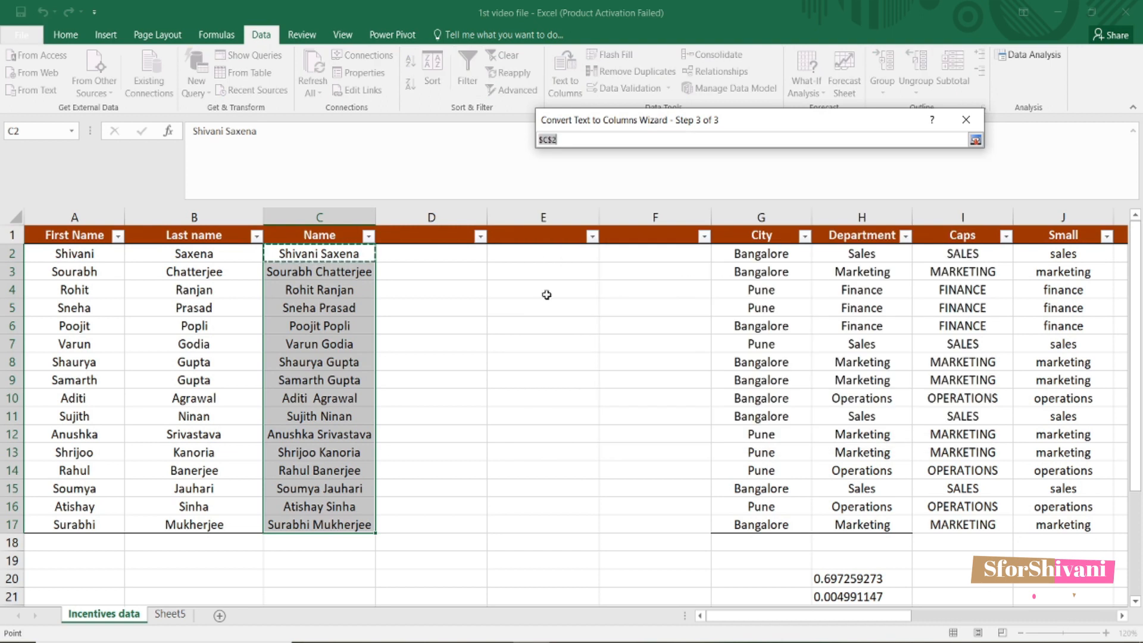
{"action": "left_click", "coordinate": [472, 261]}
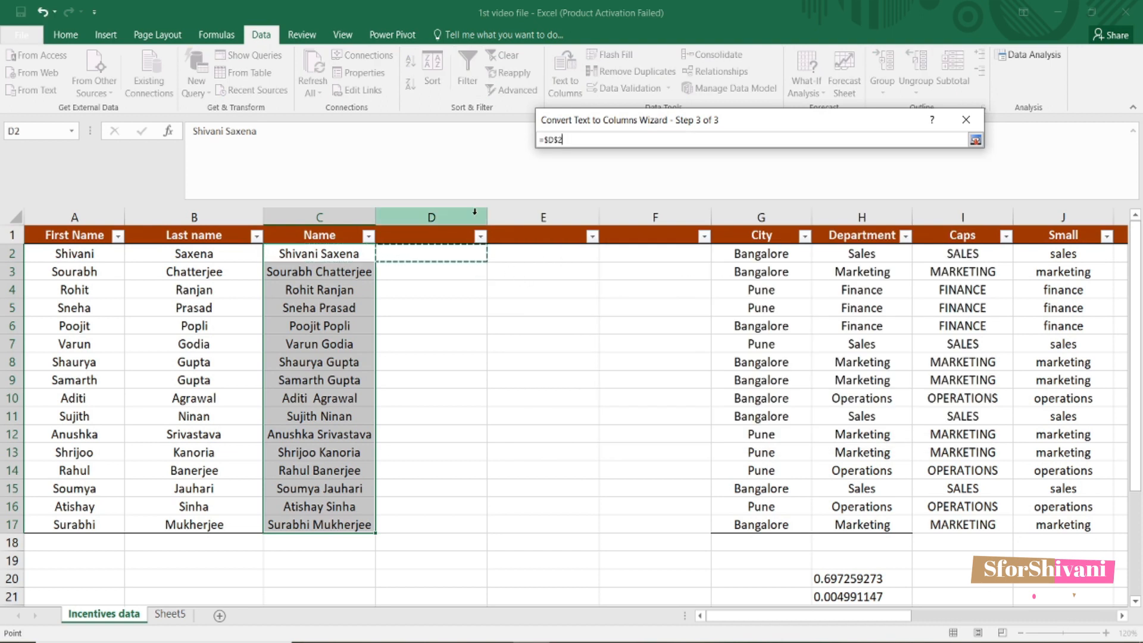
{"action": "left_click", "coordinate": [975, 140]}
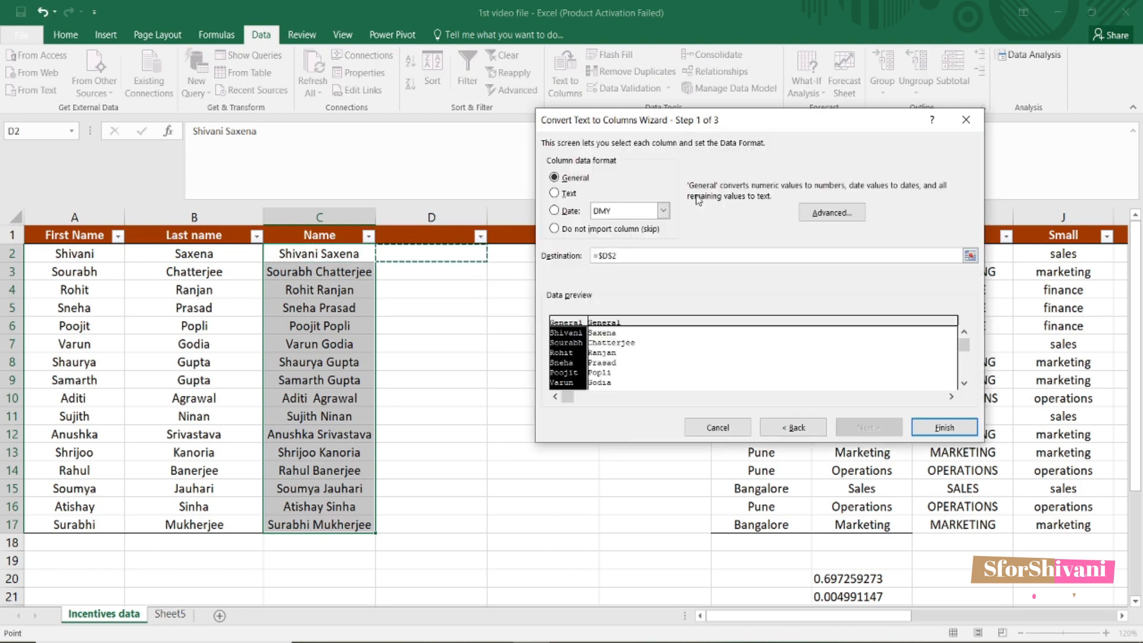
{"action": "left_click", "coordinate": [960, 427]}
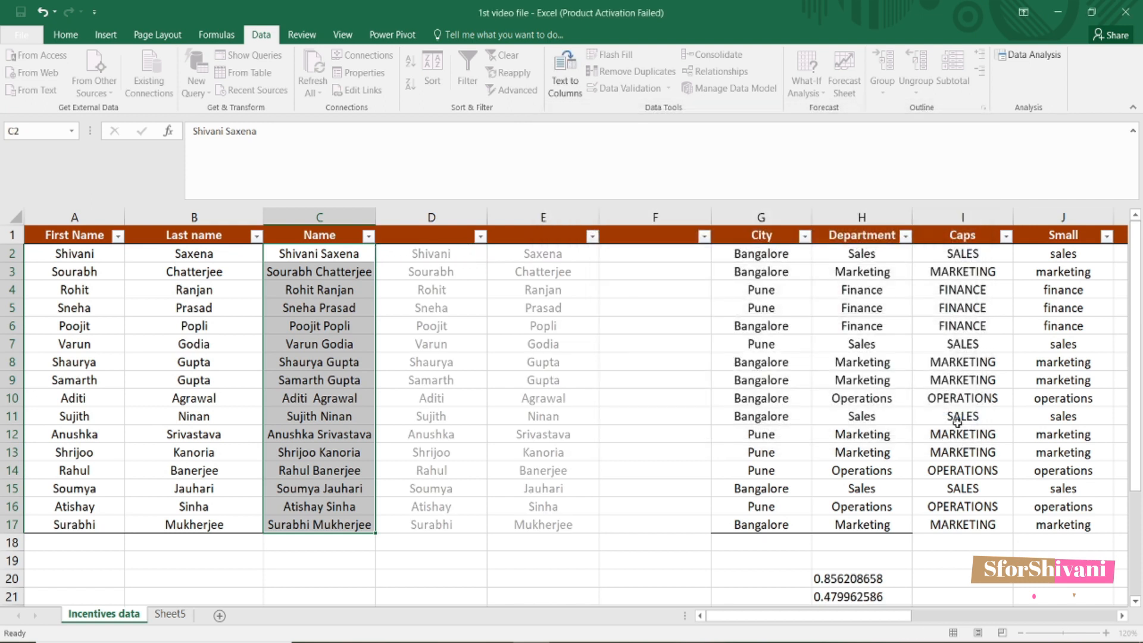
- Delete the unused empty column F between the split names and the City column
{"action": "left_click", "coordinate": [449, 232]}
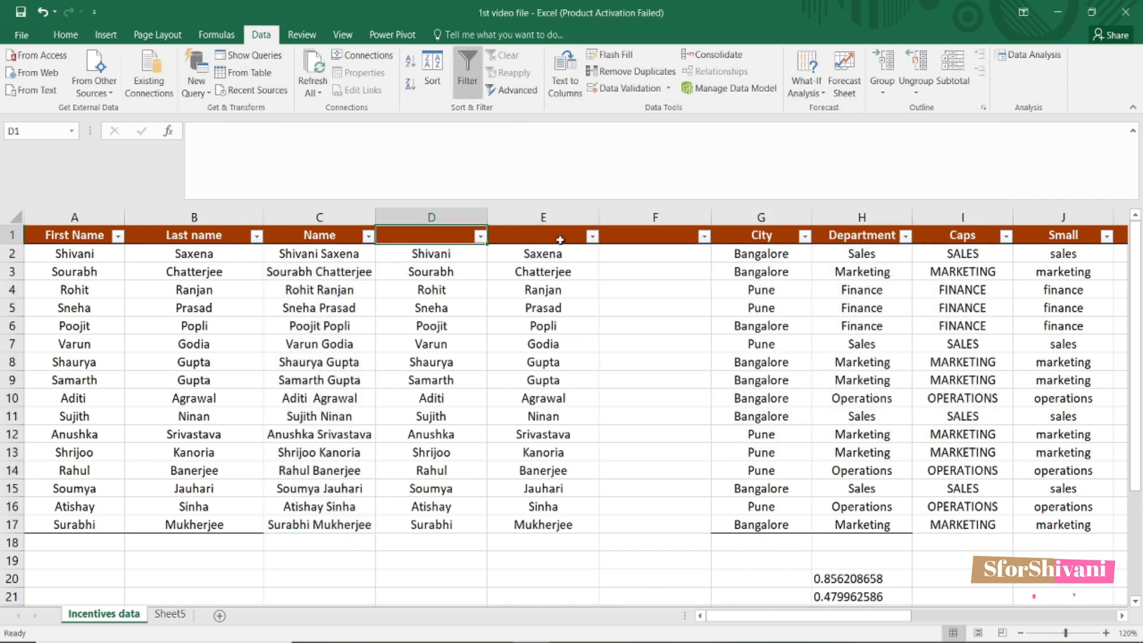
{"action": "left_click", "coordinate": [560, 240]}
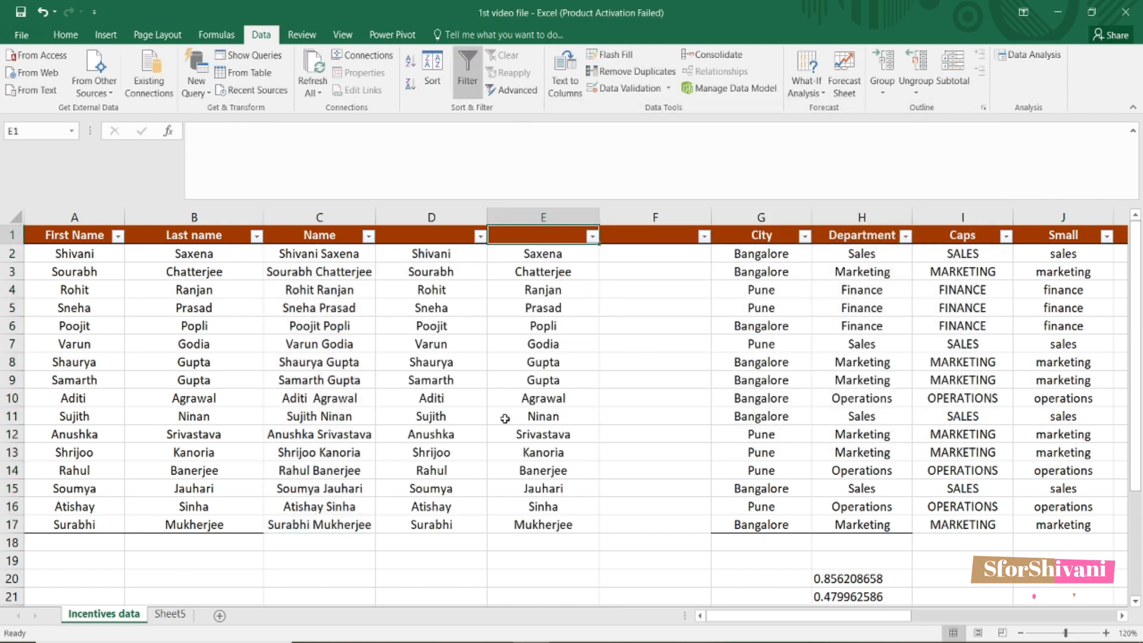
{"action": "left_click", "coordinate": [655, 217]}
{"action": "right_click", "coordinate": [660, 217]}
{"action": "left_click", "coordinate": [695, 338]}
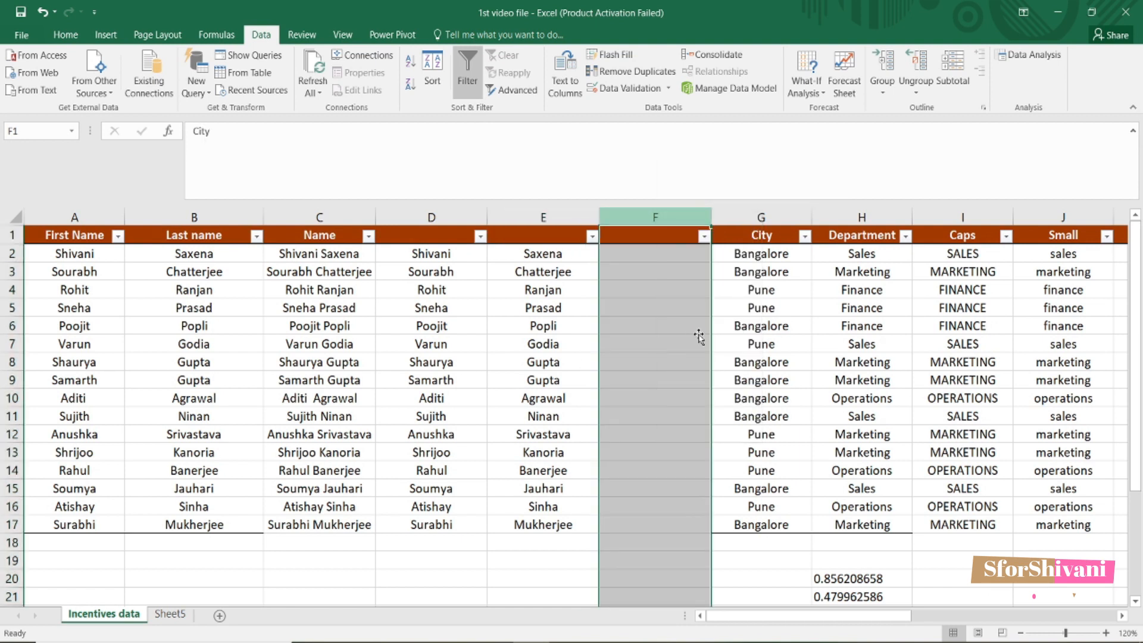
- Examine the split first and last names in columns D and E against the full names in column C
{"action": "left_click", "coordinate": [528, 251]}
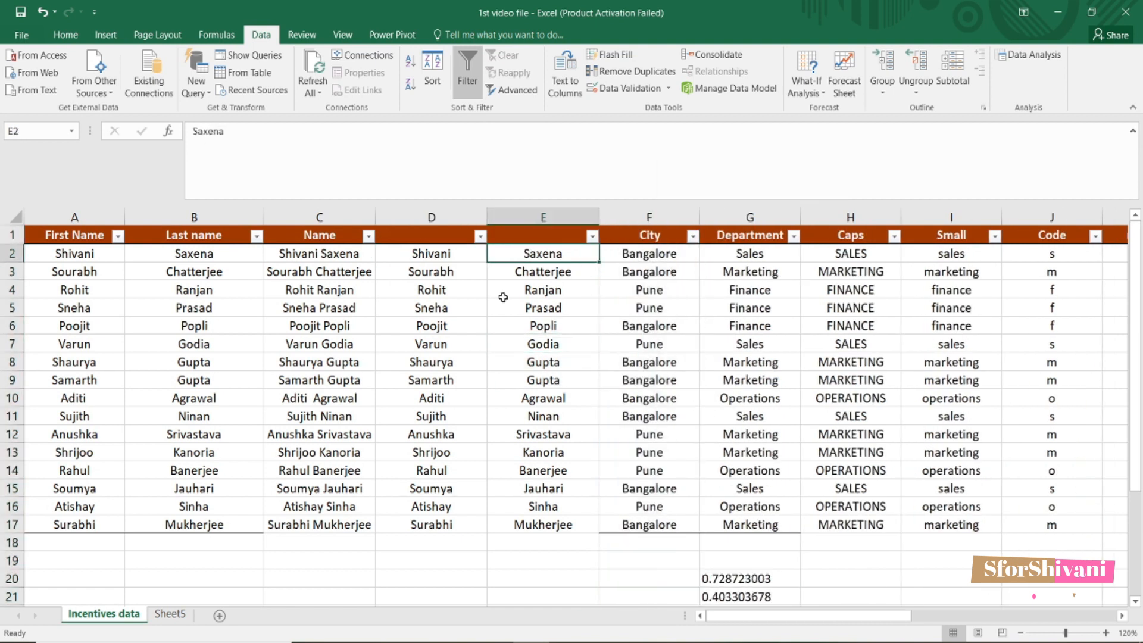
{"action": "left_click_drag", "start_coordinate": [440, 217], "coordinate": [543, 217]}
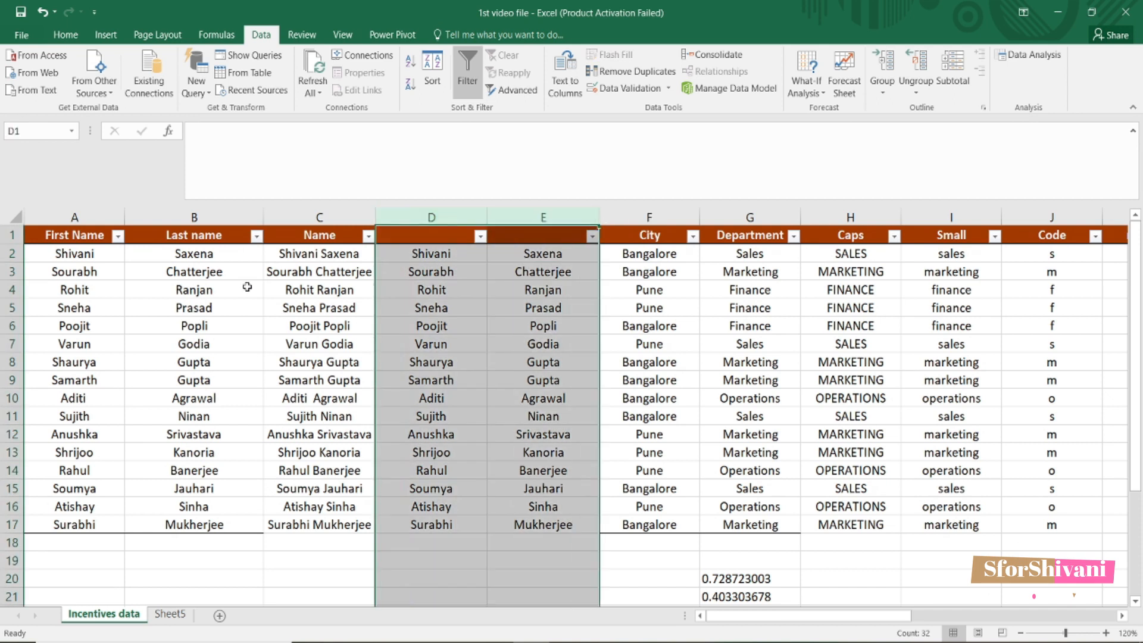
{"action": "left_click", "coordinate": [273, 237]}
{"action": "left_click", "coordinate": [309, 257]}
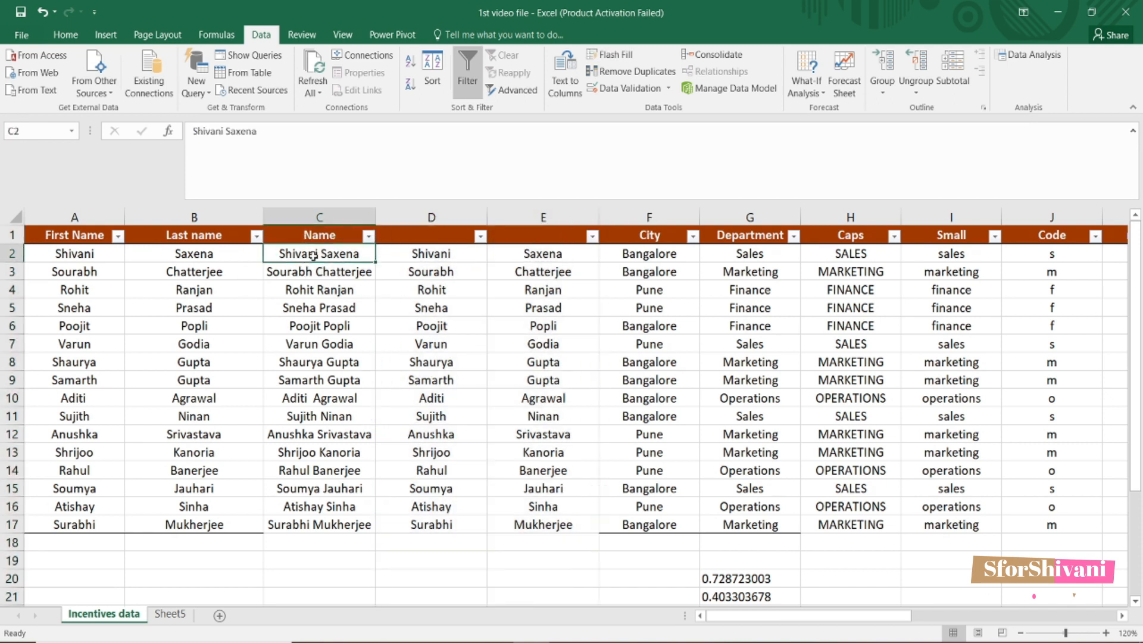
{"action": "left_click_drag", "start_coordinate": [441, 215], "coordinate": [520, 215]}
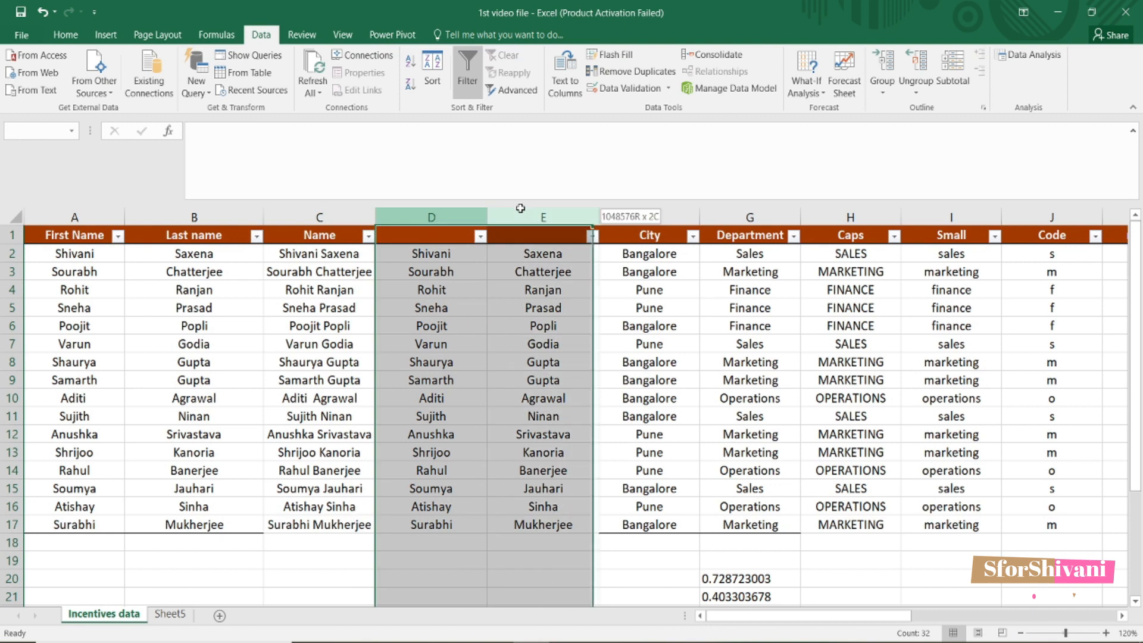
{"action": "left_click", "coordinate": [614, 217]}
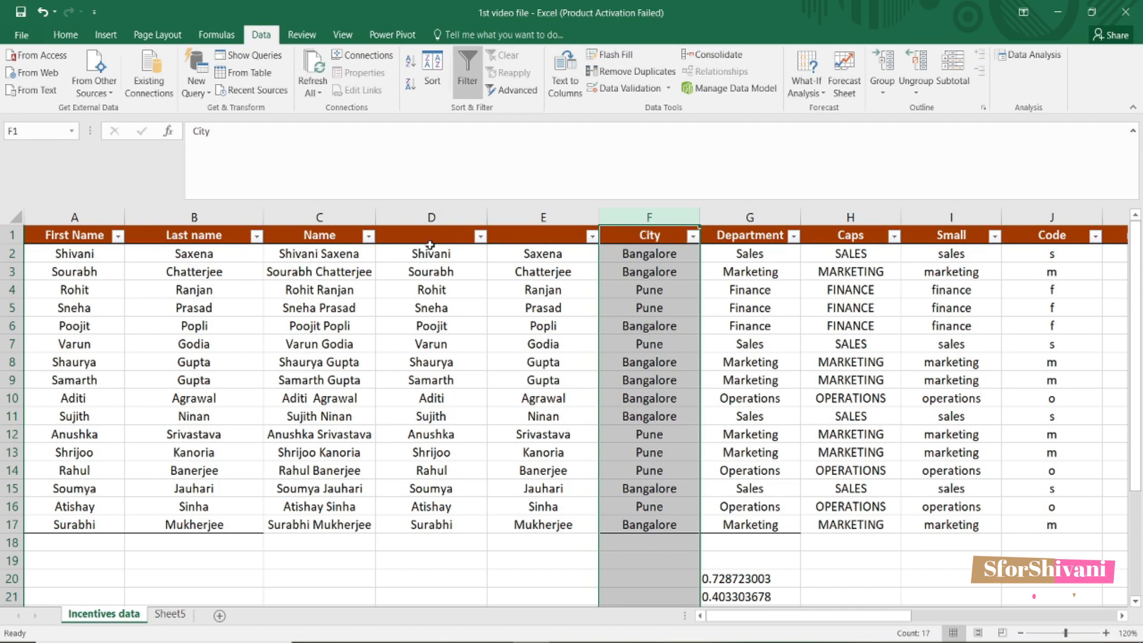
{"action": "left_click", "coordinate": [432, 217]}
{"action": "left_click", "coordinate": [567, 217]}
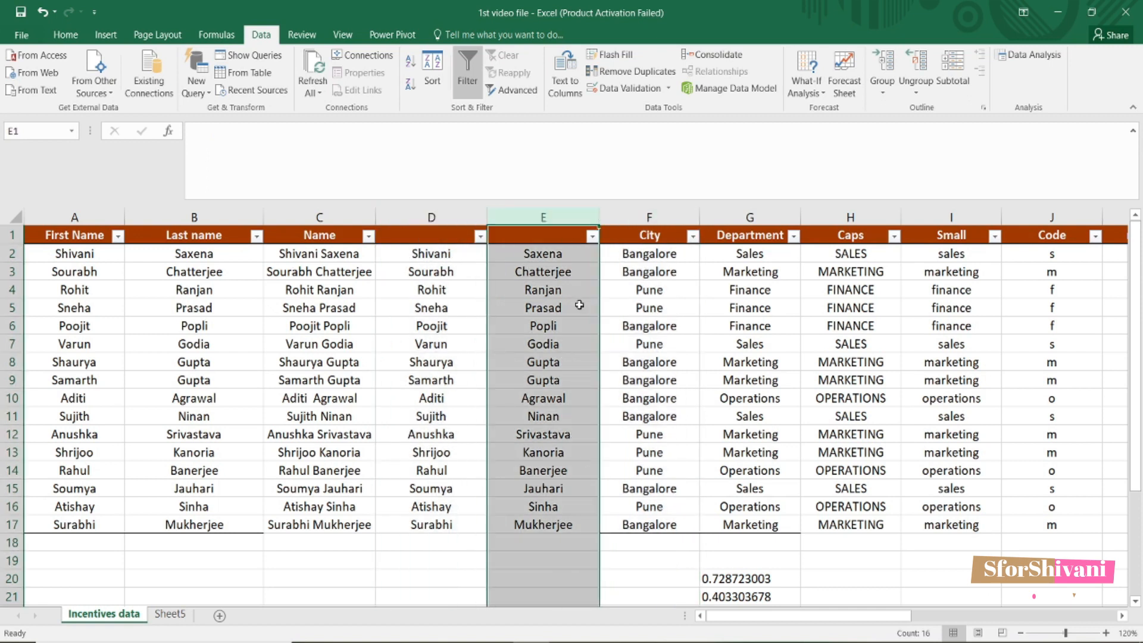
{"action": "left_click", "coordinate": [726, 448]}
- Copy the First Name and Last name headers from A1:B1 into D1:E1 above the split names
{"action": "left_click_drag", "start_coordinate": [86, 234], "coordinate": [153, 233]}
{"action": "key", "text": "ctrl+c"}
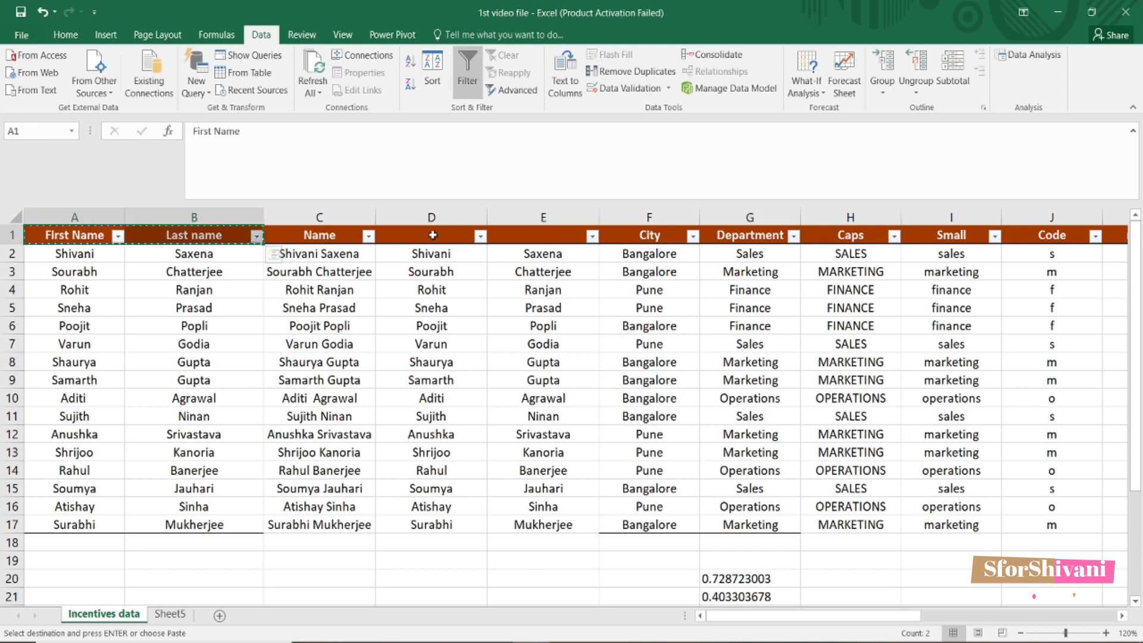
{"action": "left_click", "coordinate": [427, 234]}
{"action": "key", "text": "ctrl+v"}
{"action": "left_click", "coordinate": [432, 396]}
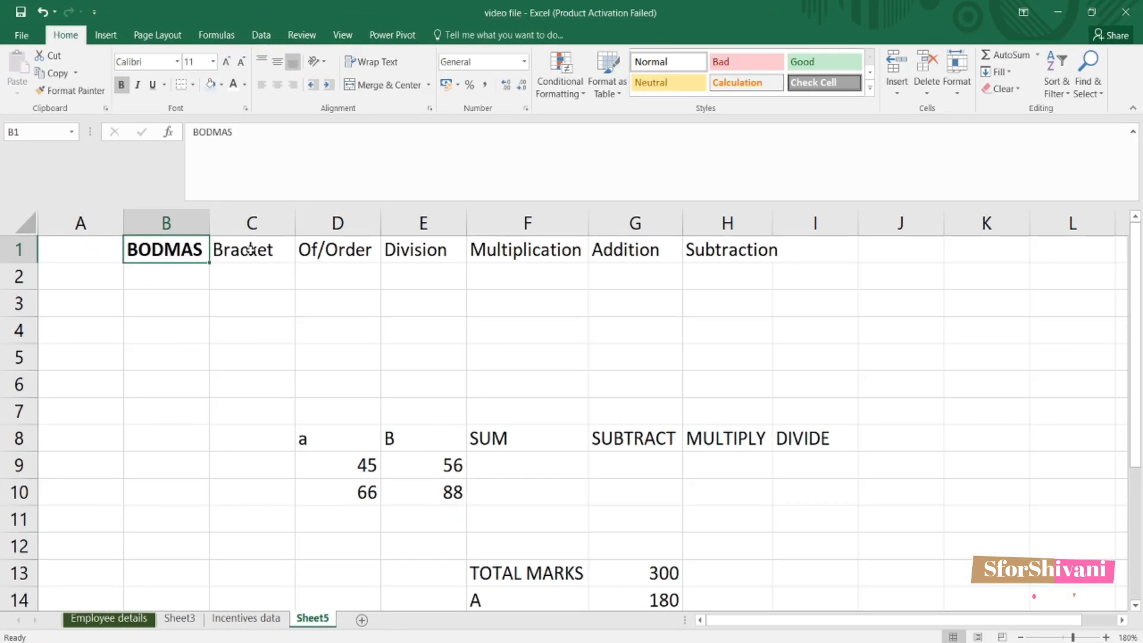
- Go through the BODMAS headings in row 1 of Sheet5 and autofit column H to the Subtraction heading
{"action": "left_click", "coordinate": [388, 251]}
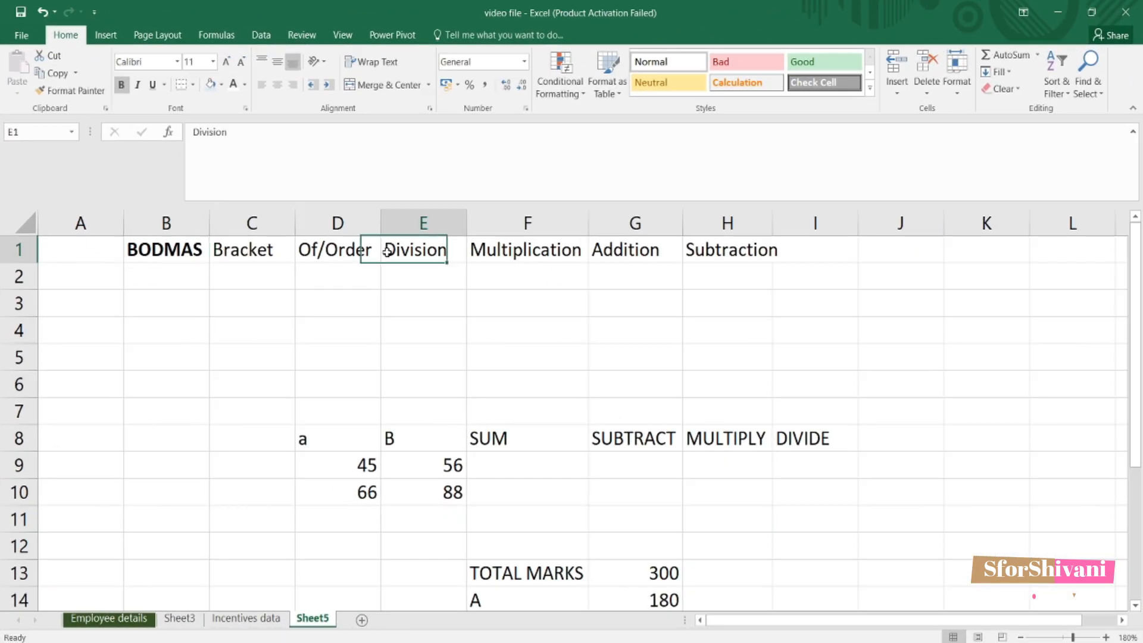
{"action": "left_click", "coordinate": [185, 249]}
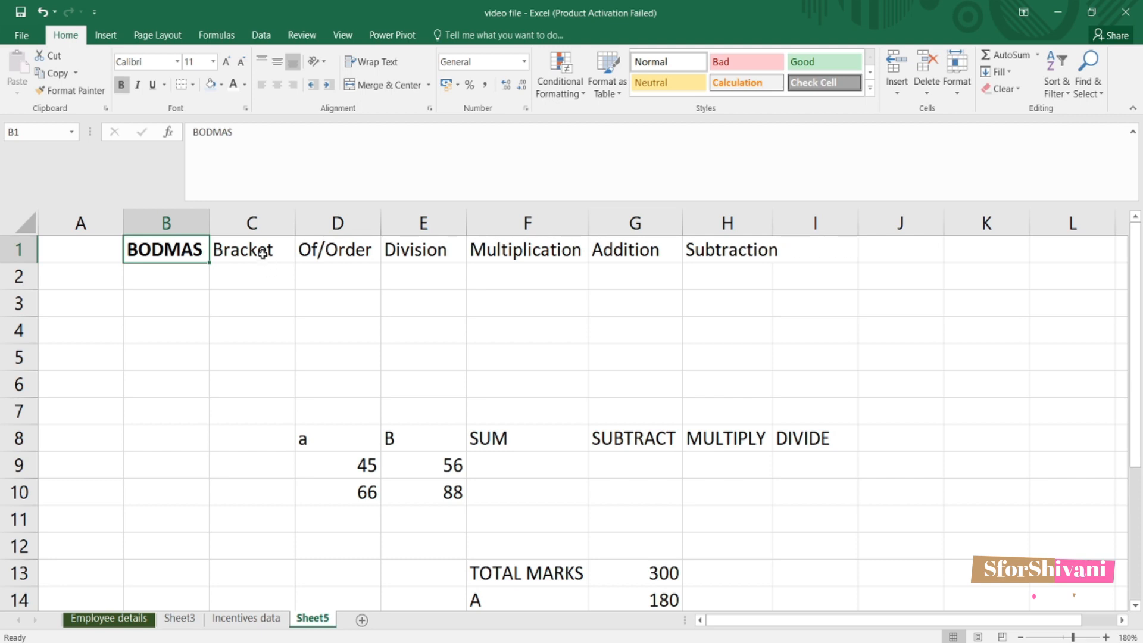
{"action": "left_click", "coordinate": [333, 249]}
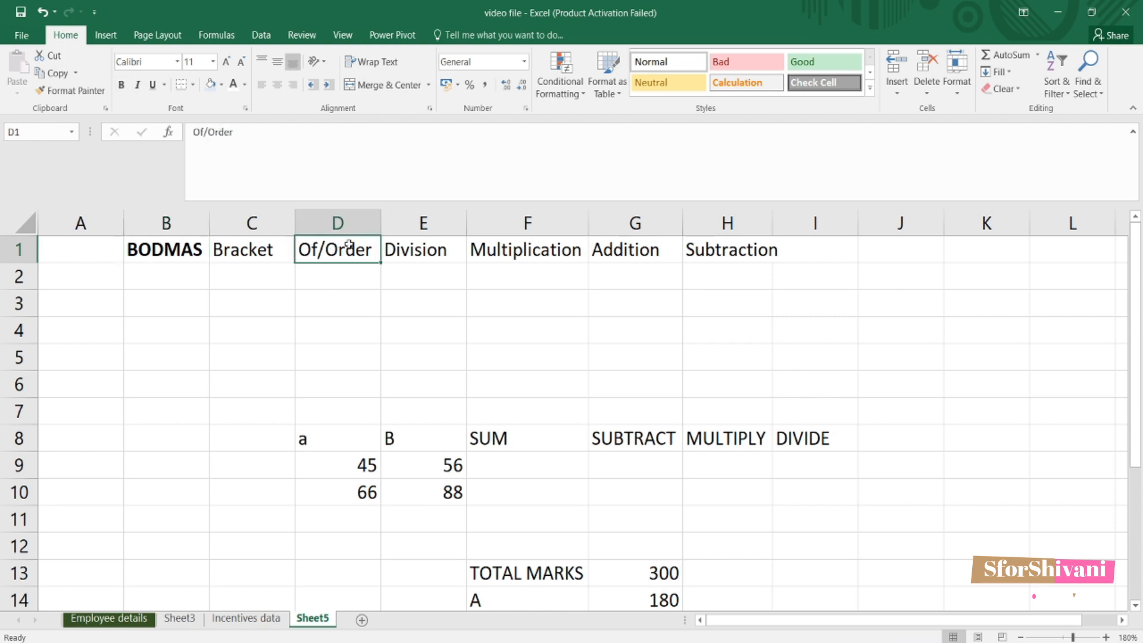
{"action": "left_click", "coordinate": [412, 250]}
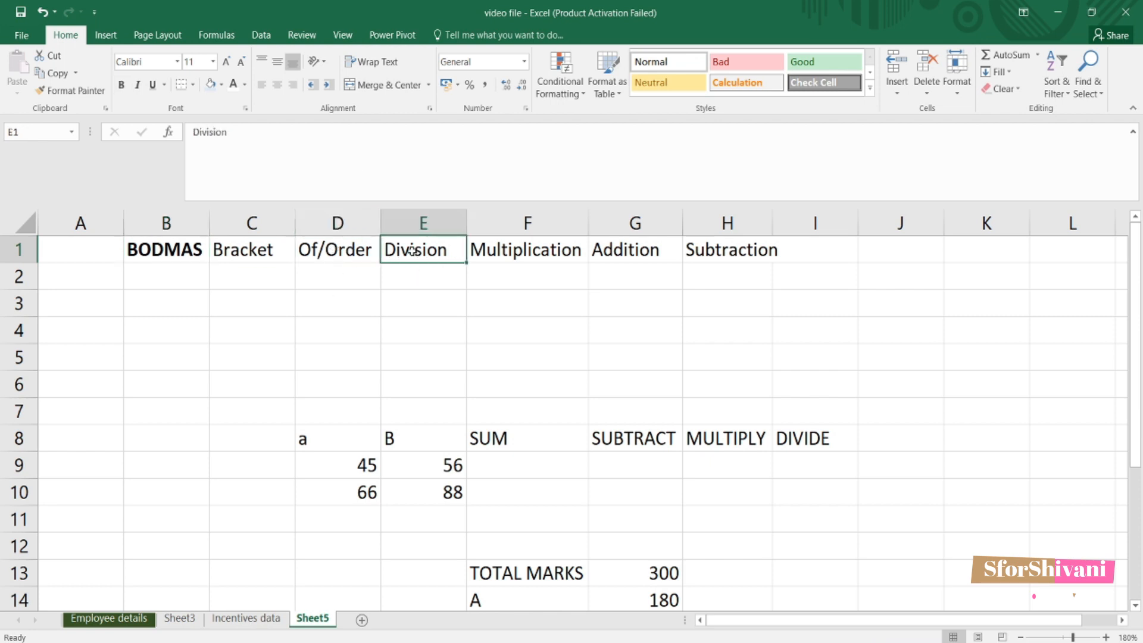
{"action": "left_click", "coordinate": [474, 251]}
{"action": "left_click", "coordinate": [601, 251]}
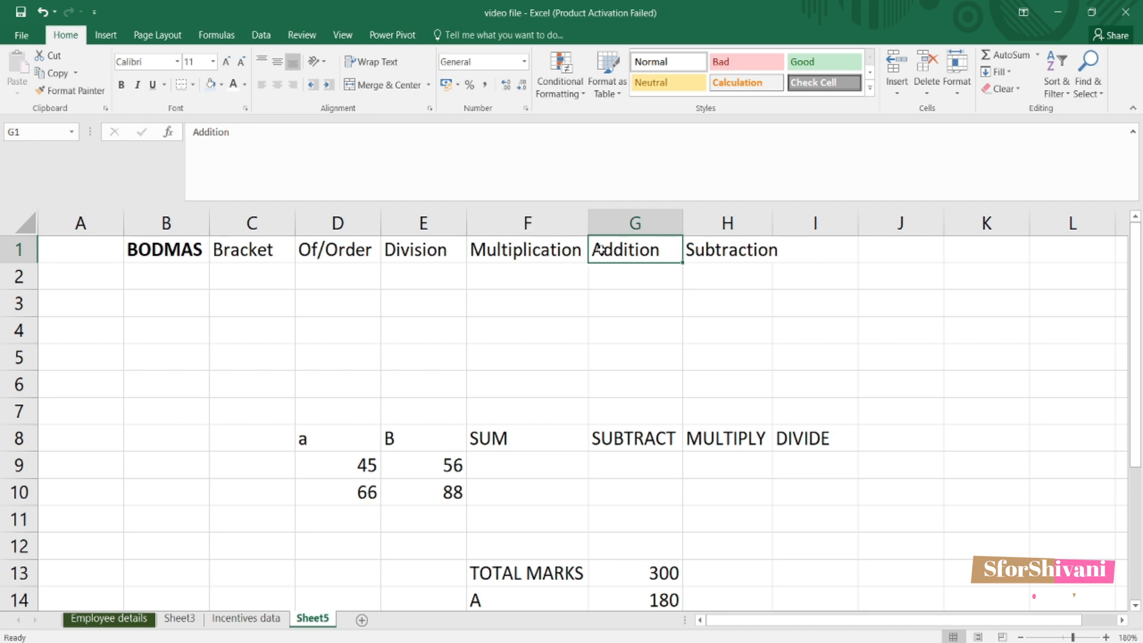
{"action": "left_click", "coordinate": [775, 250]}
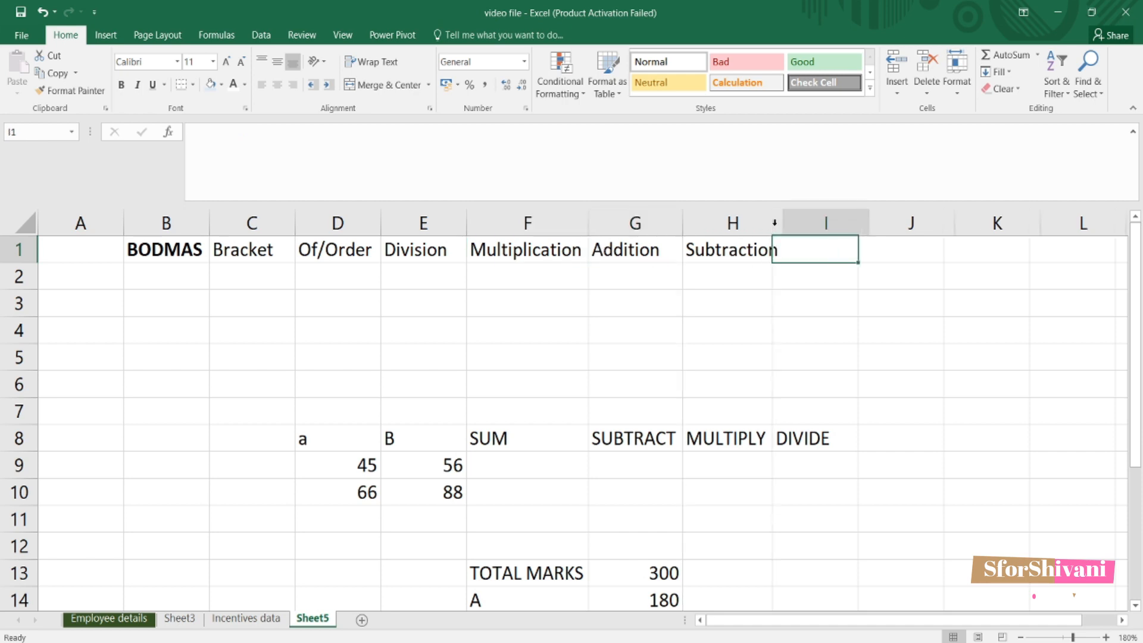
{"action": "double_click", "coordinate": [772, 223]}
- Enter the formula =2+3*6 in cell E3 of Sheet5
{"action": "left_click", "coordinate": [412, 304]}
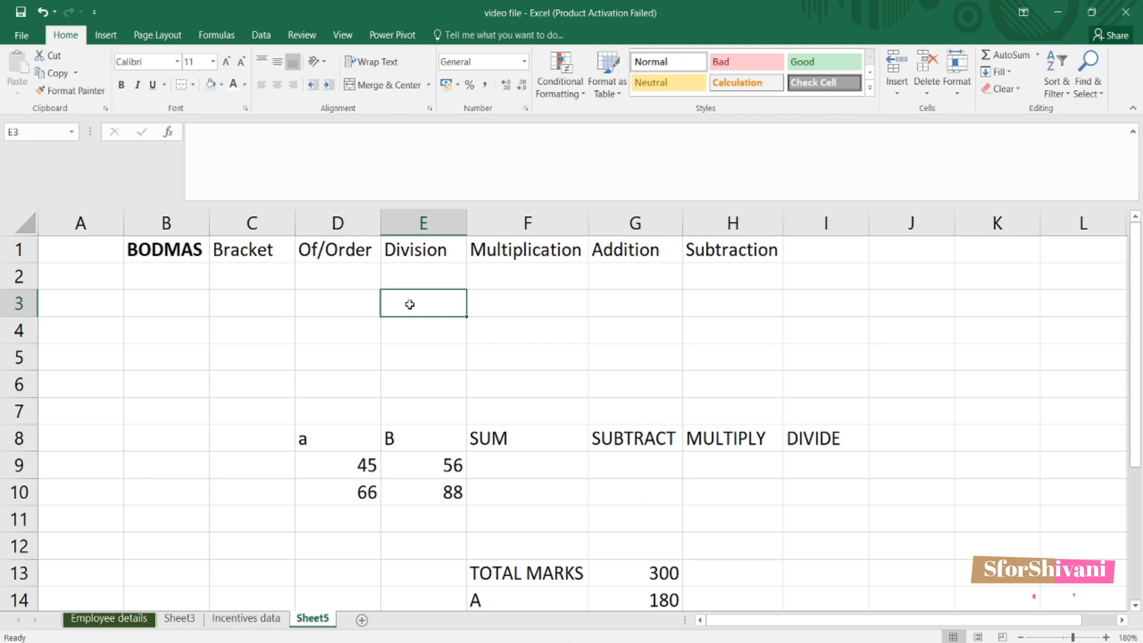
{"action": "type", "text": "=2"}
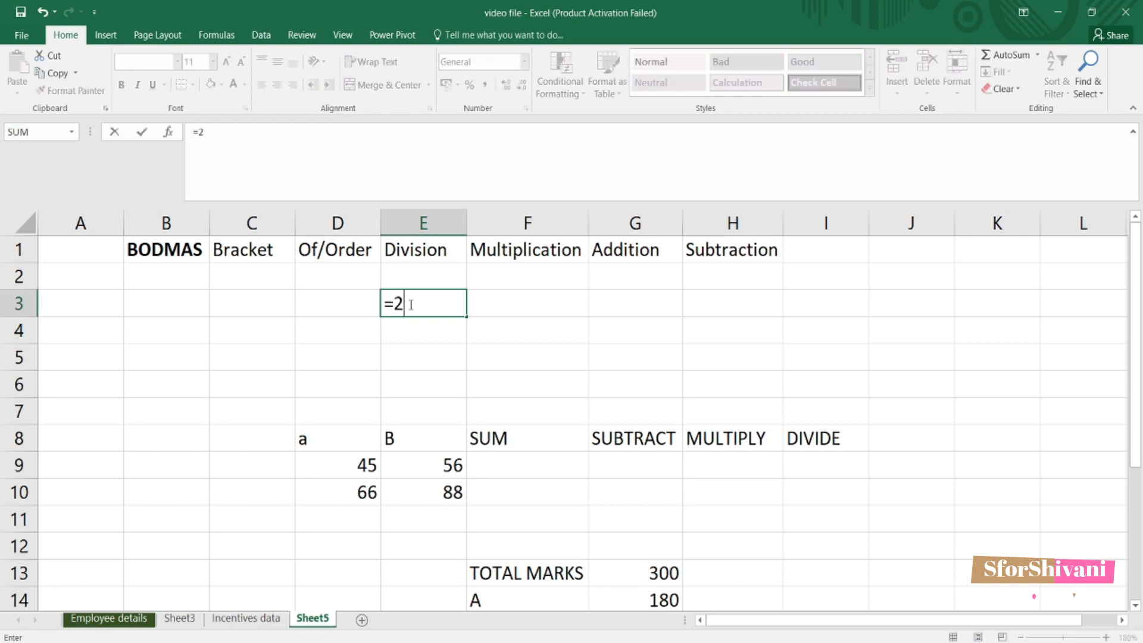
{"action": "type", "text": "+3*6"}
{"action": "key", "text": "Return"}
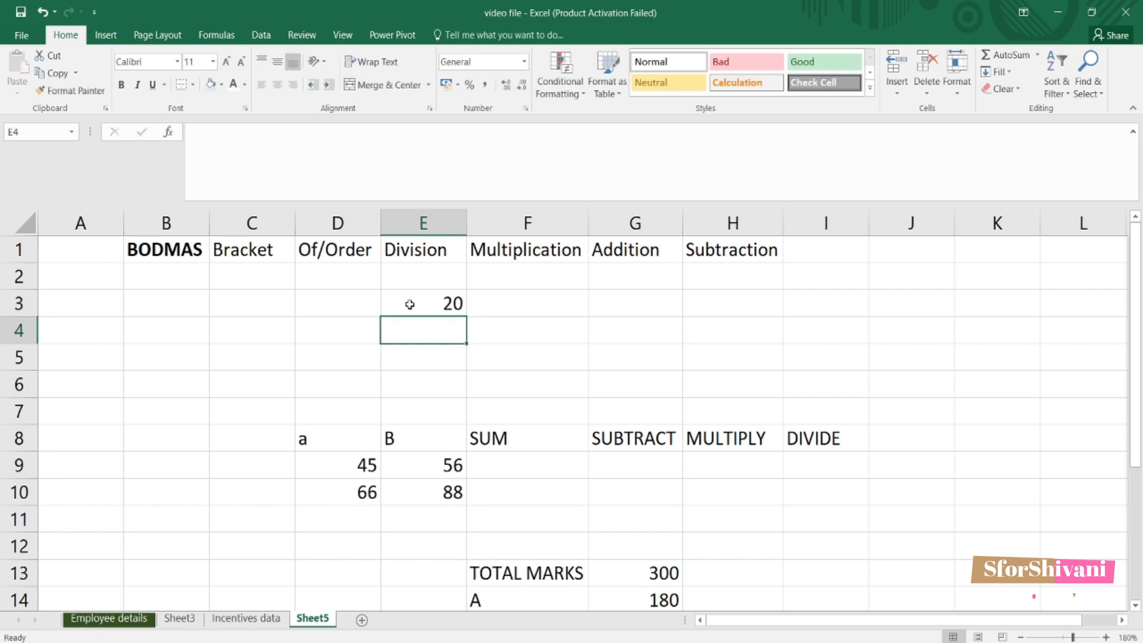
- Add brackets around the addition in E3 so that the formula reads =(2+3)*6
{"action": "left_click", "coordinate": [409, 305]}
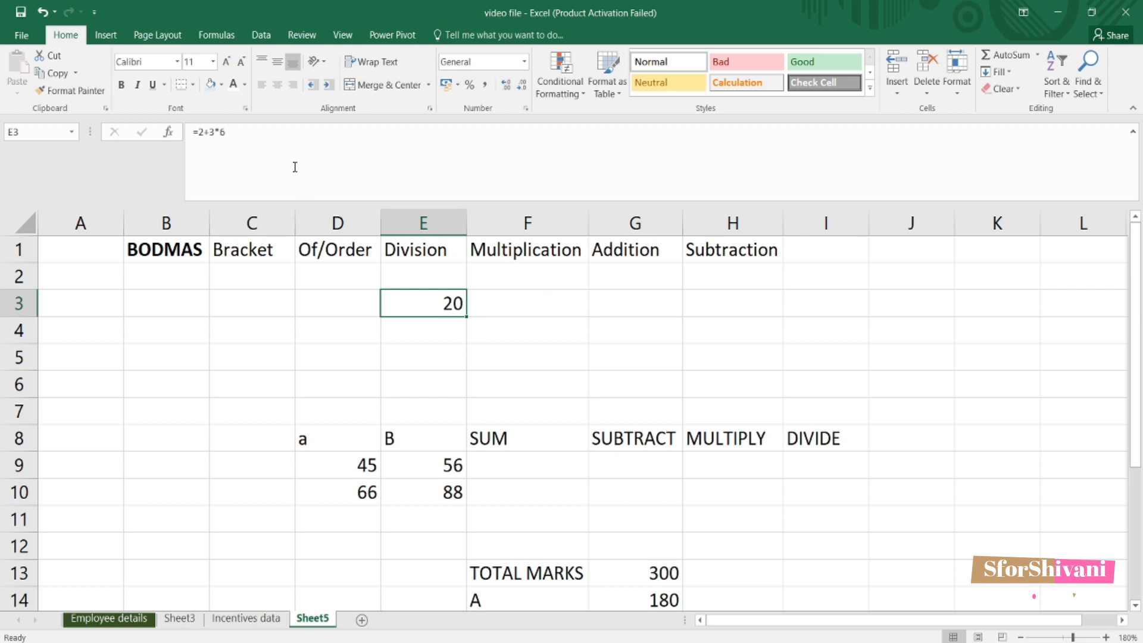
{"action": "left_click", "coordinate": [218, 133]}
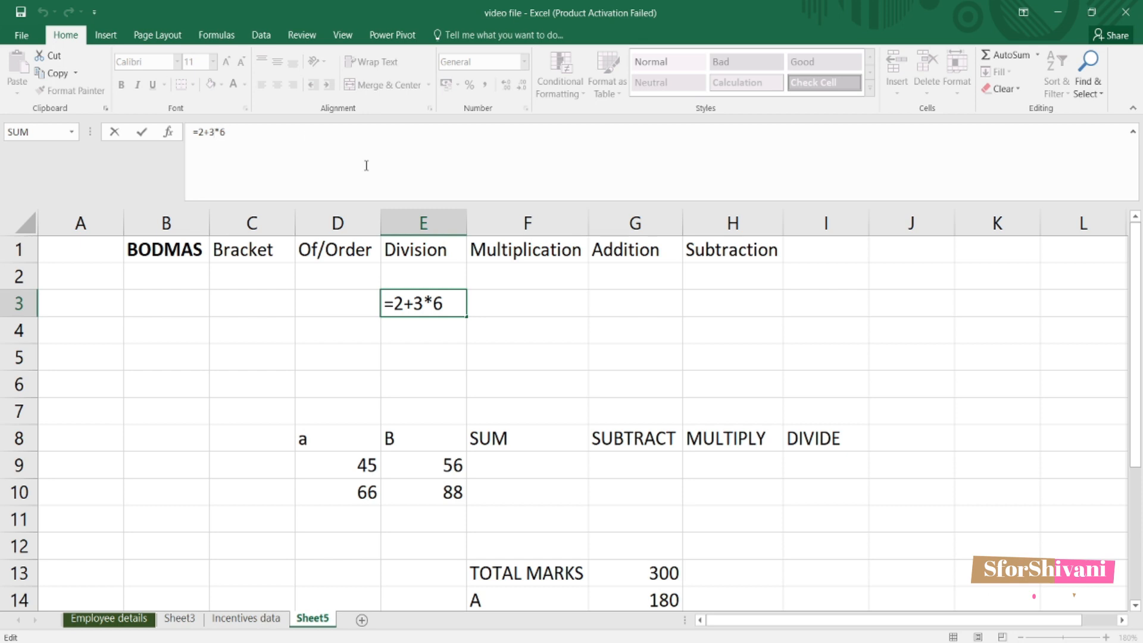
{"action": "type", "text": ")"}
{"action": "type", "text": "("}
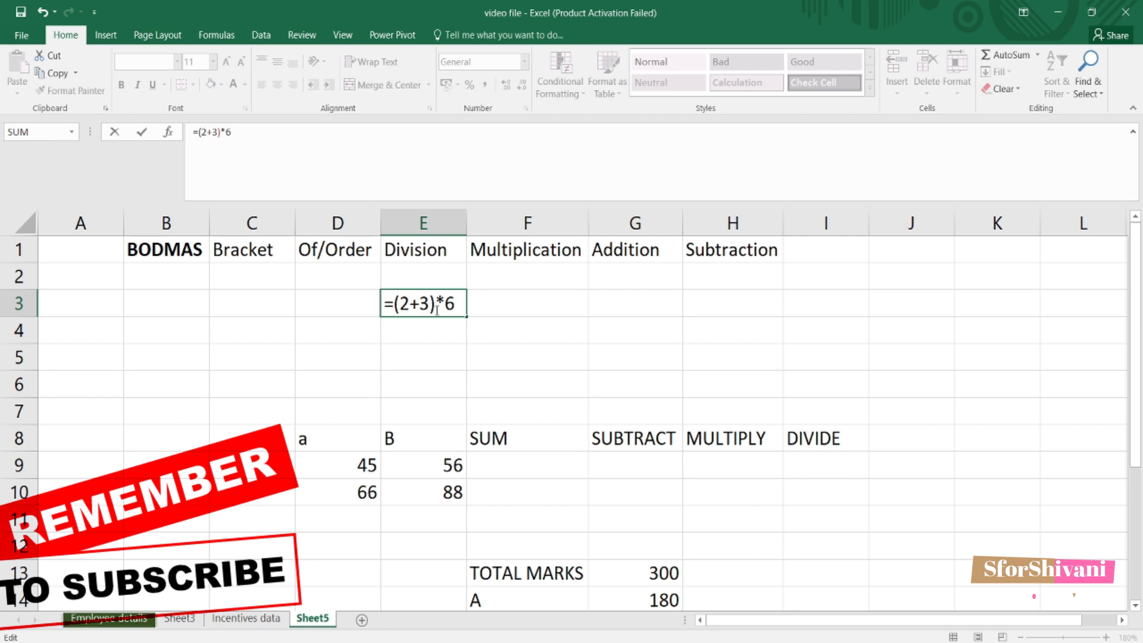
{"action": "key", "text": "Return"}
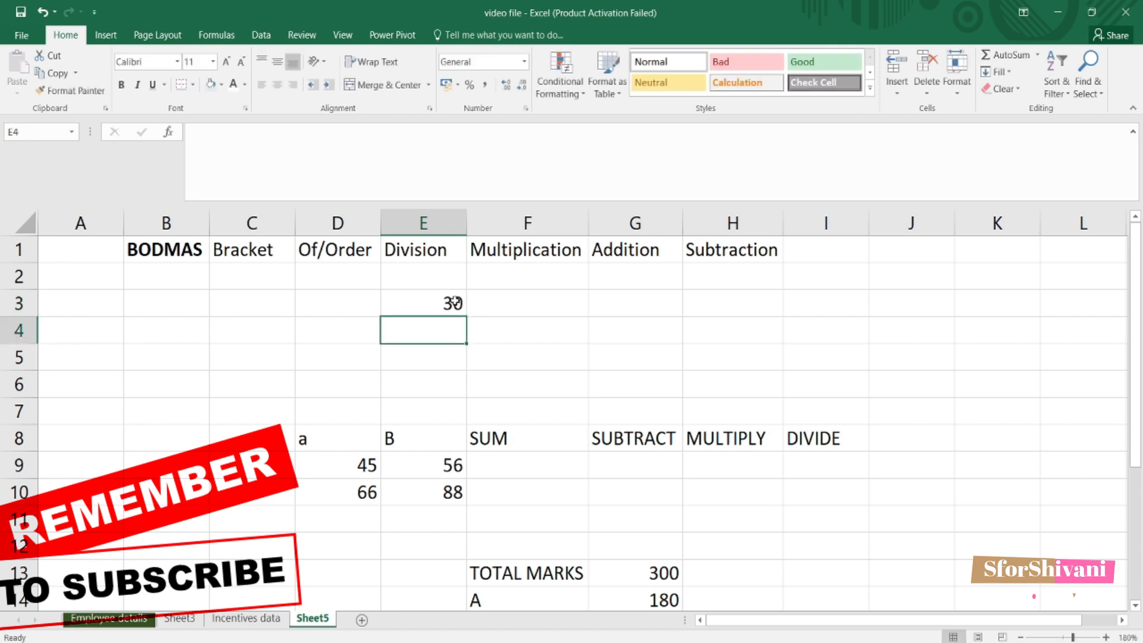
{"action": "left_click", "coordinate": [453, 302]}
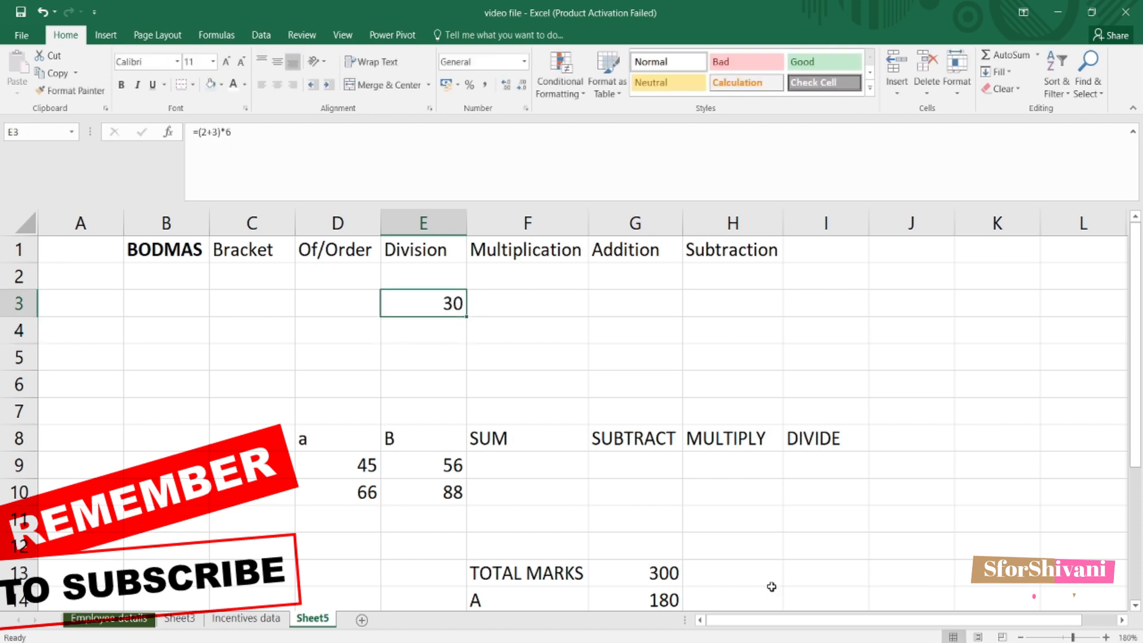
- Show the formulas in Sheet5 to inspect the bracketed calculation in E3, and switch back to displaying results
{"action": "left_click", "coordinate": [525, 313]}
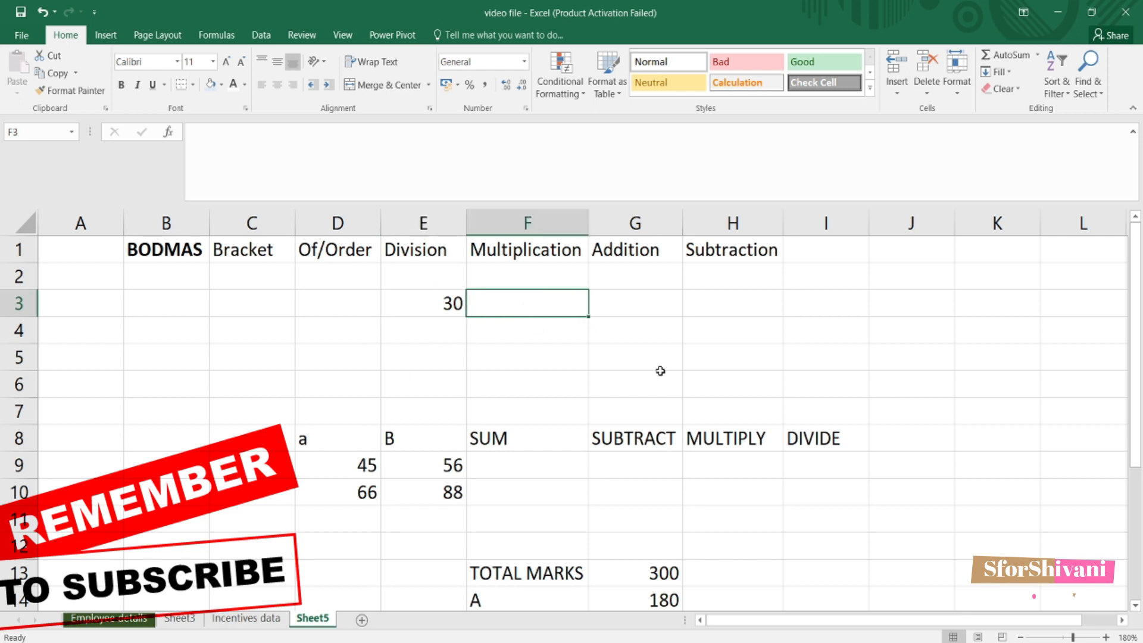
{"action": "left_click", "coordinate": [424, 307]}
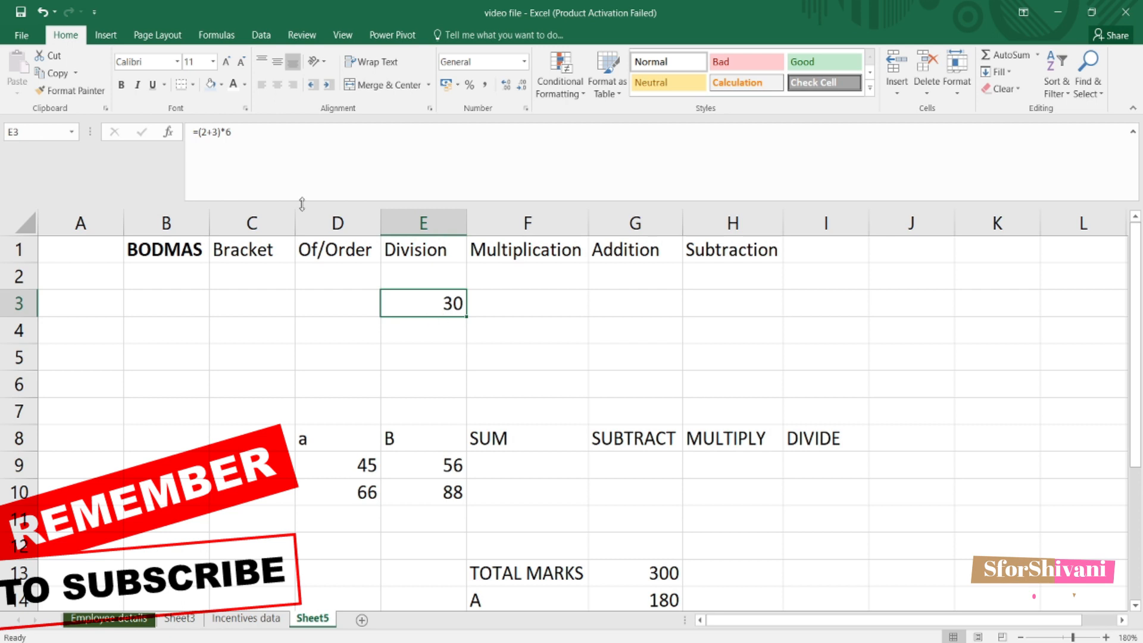
{"action": "left_click", "coordinate": [226, 42]}
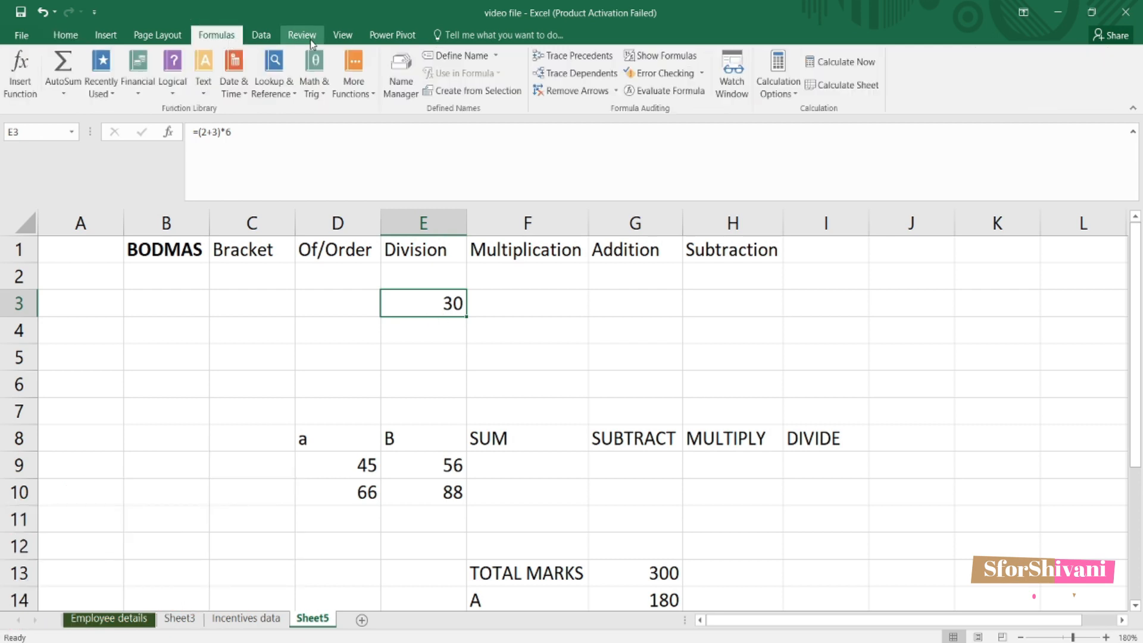
{"action": "left_click", "coordinate": [665, 53]}
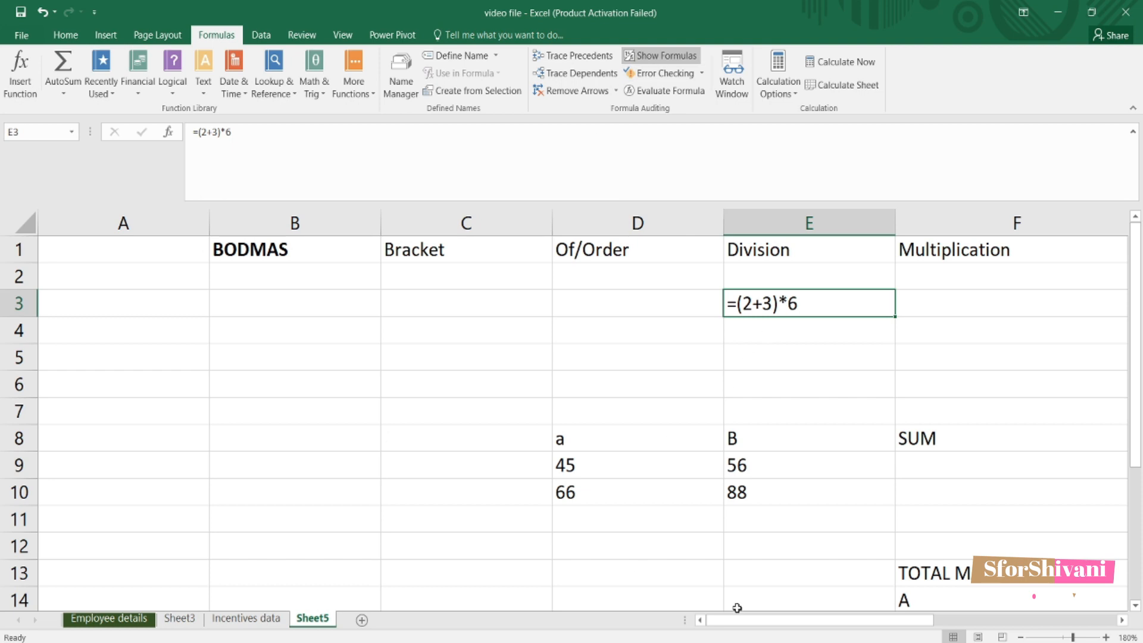
{"action": "scroll", "coordinate": [746, 627], "scroll_direction": "right", "scroll_amount": 1}
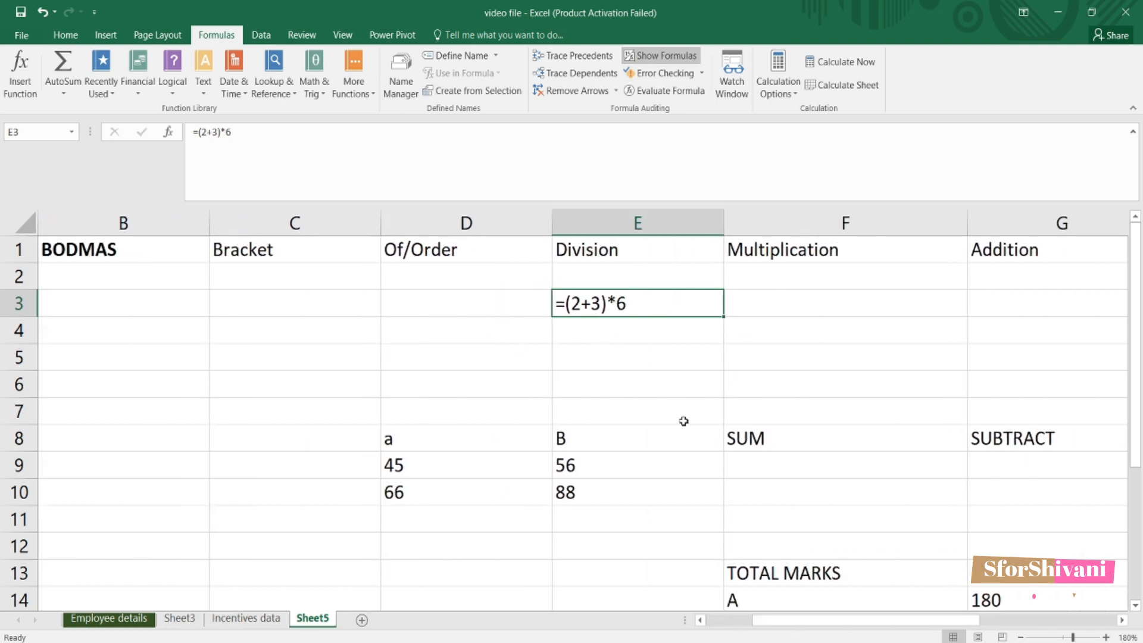
{"action": "left_click", "coordinate": [674, 57]}
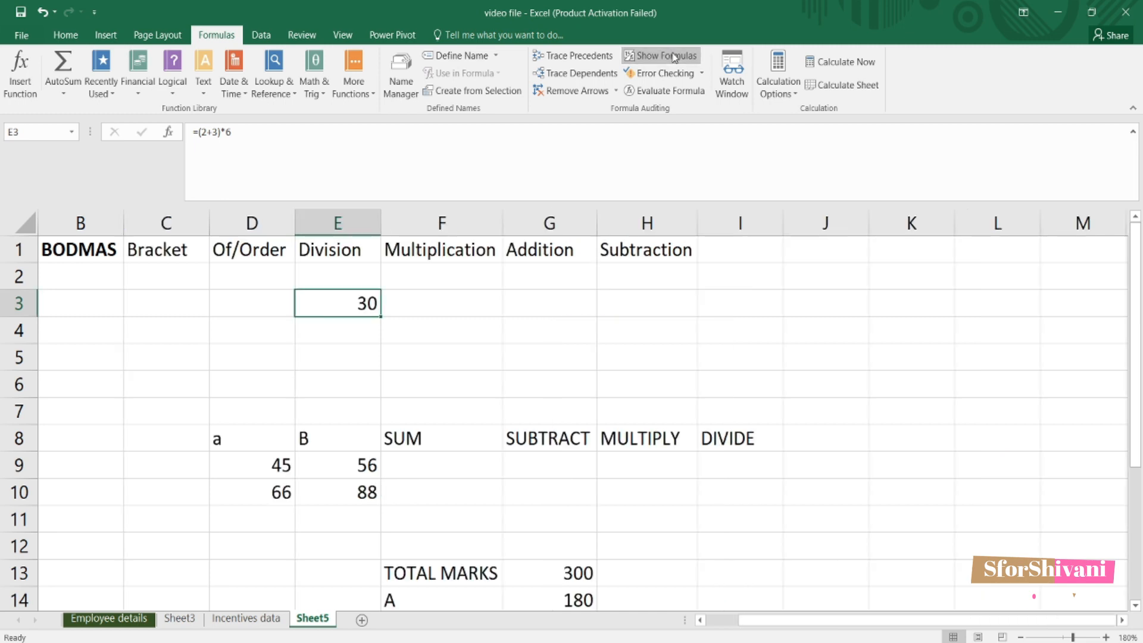
- Go through the a and B headings and the numbers beneath them in D8:E10
{"action": "left_click", "coordinate": [316, 330]}
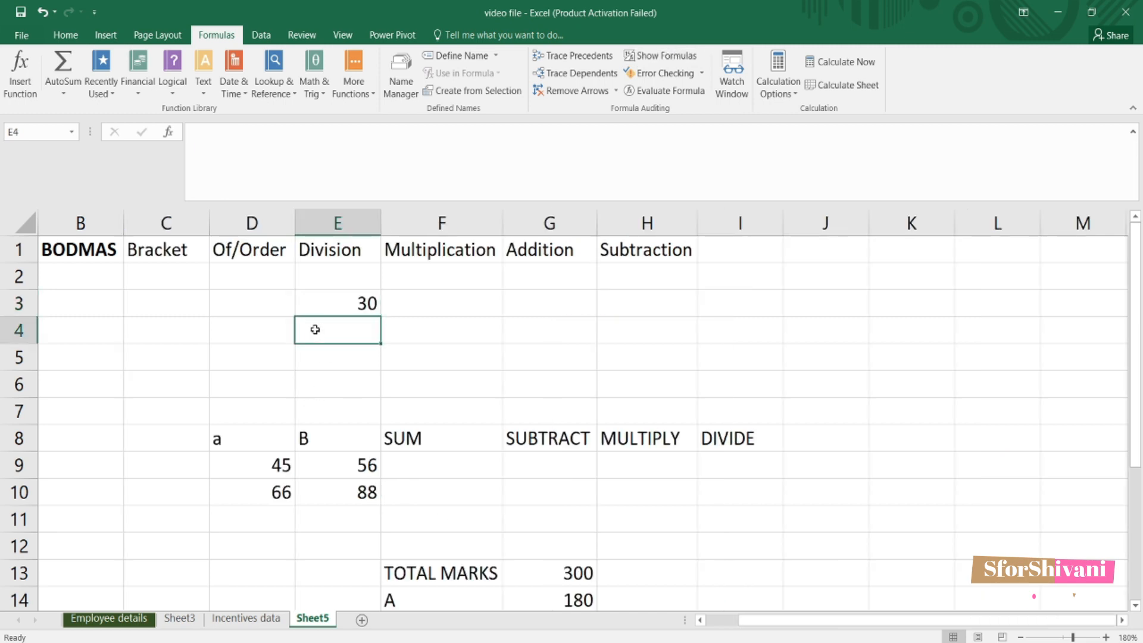
{"action": "left_click", "coordinate": [417, 307]}
{"action": "left_click_drag", "start_coordinate": [247, 450], "coordinate": [337, 441]}
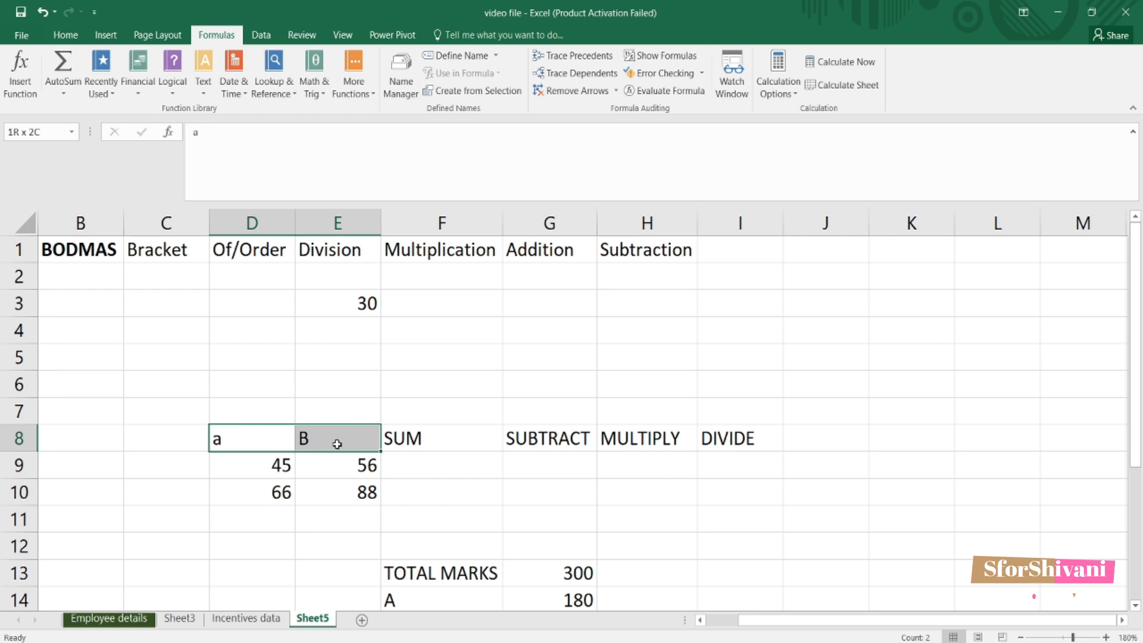
{"action": "left_click", "coordinate": [337, 441]}
{"action": "left_click", "coordinate": [244, 440]}
{"action": "left_click", "coordinate": [360, 439]}
{"action": "left_click_drag", "start_coordinate": [271, 465], "coordinate": [353, 492]}
- Enter the formula =D9+E9 in cell F9 under the SUM heading
{"action": "left_click", "coordinate": [429, 472]}
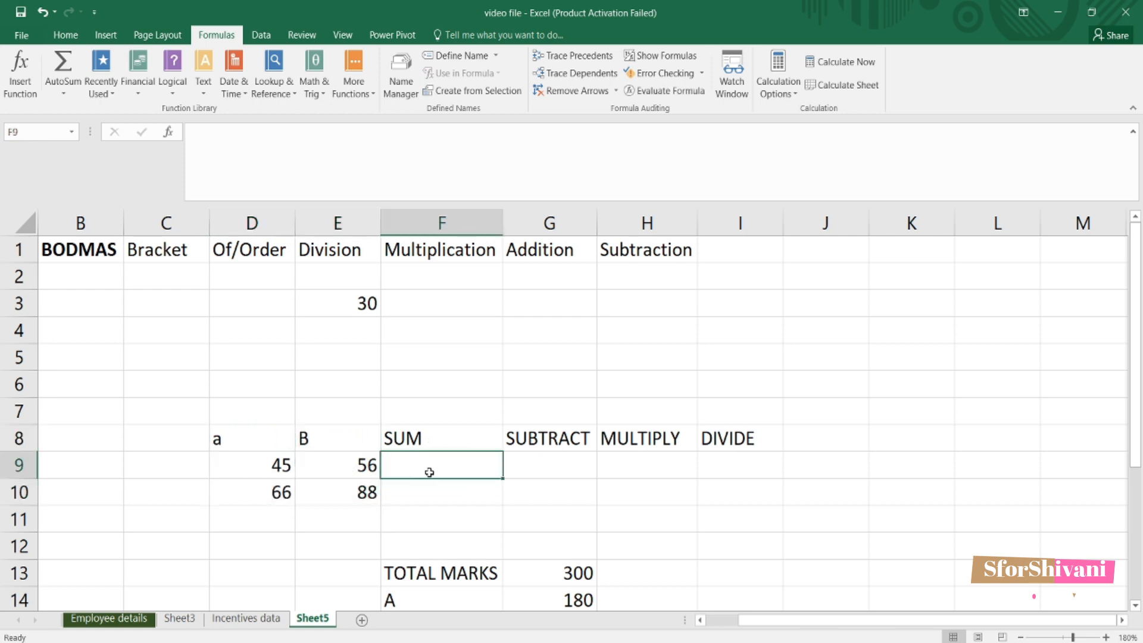
{"action": "type", "text": "="}
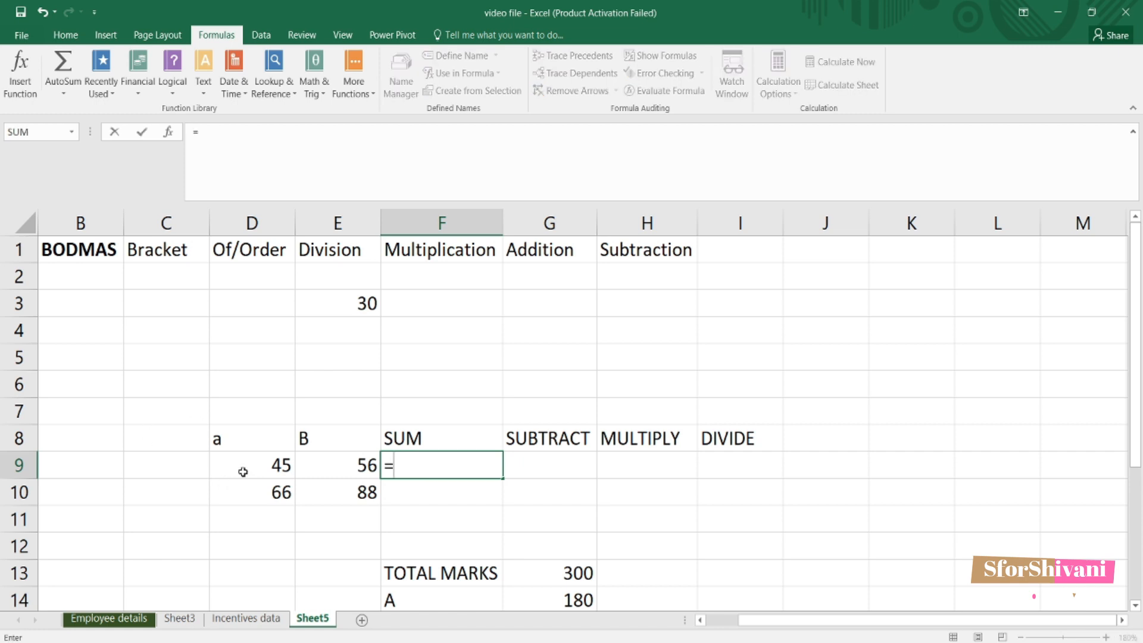
{"action": "left_click", "coordinate": [243, 472]}
{"action": "type", "text": "+"}
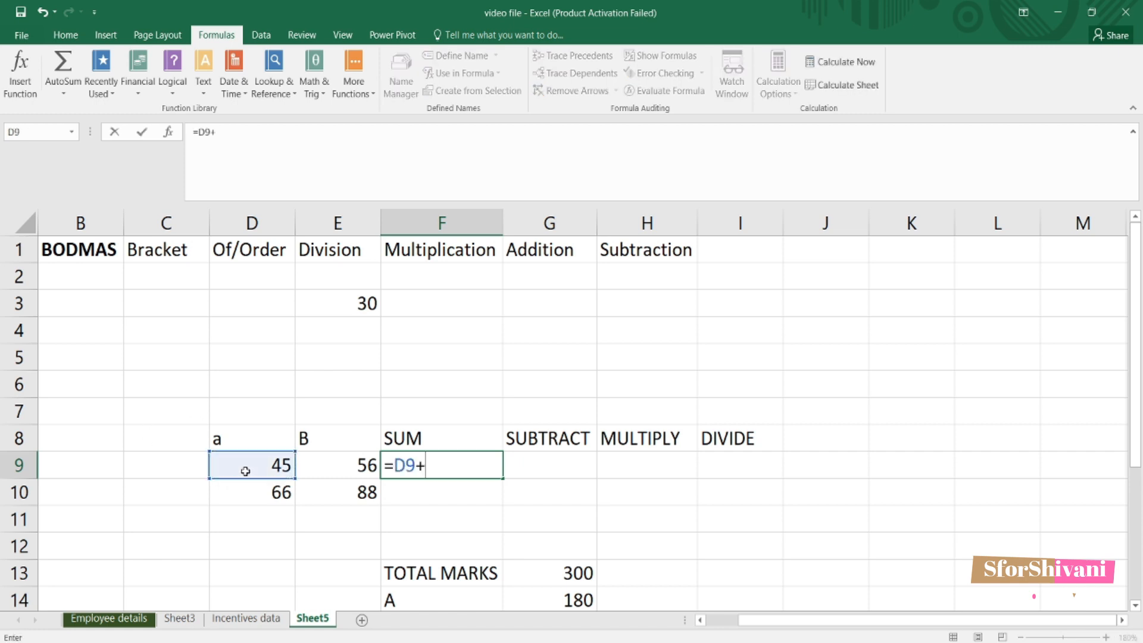
{"action": "left_click", "coordinate": [312, 466]}
{"action": "key", "text": "Return"}
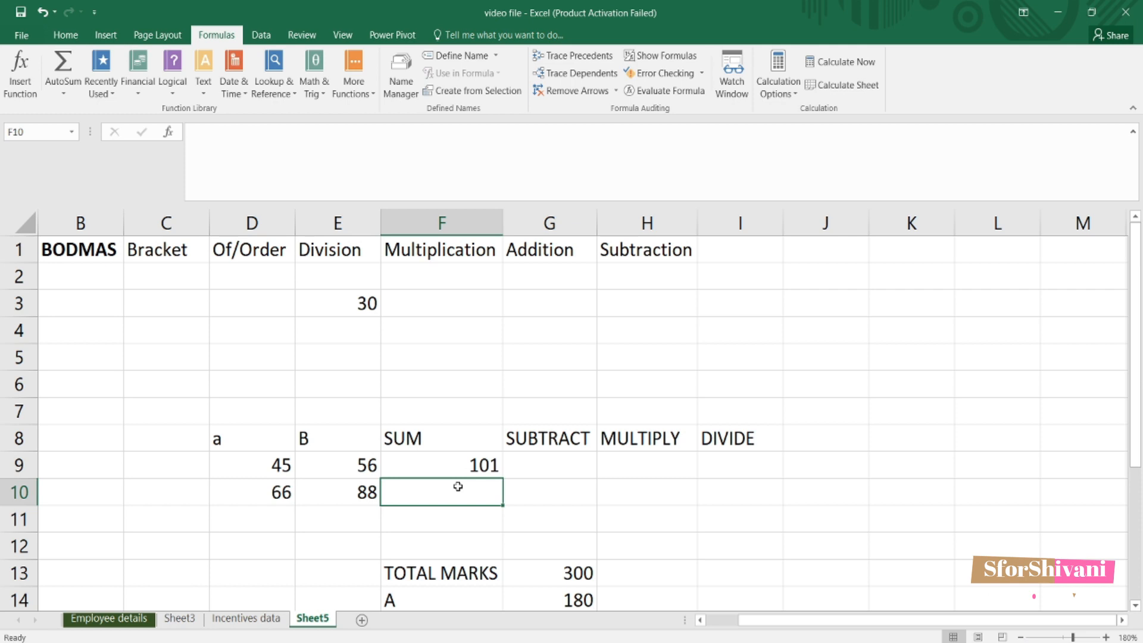
- Enter the formula =SUM(D10,E10) in cell F10, giving the two cells as separate arguments
{"action": "type", "text": "="}
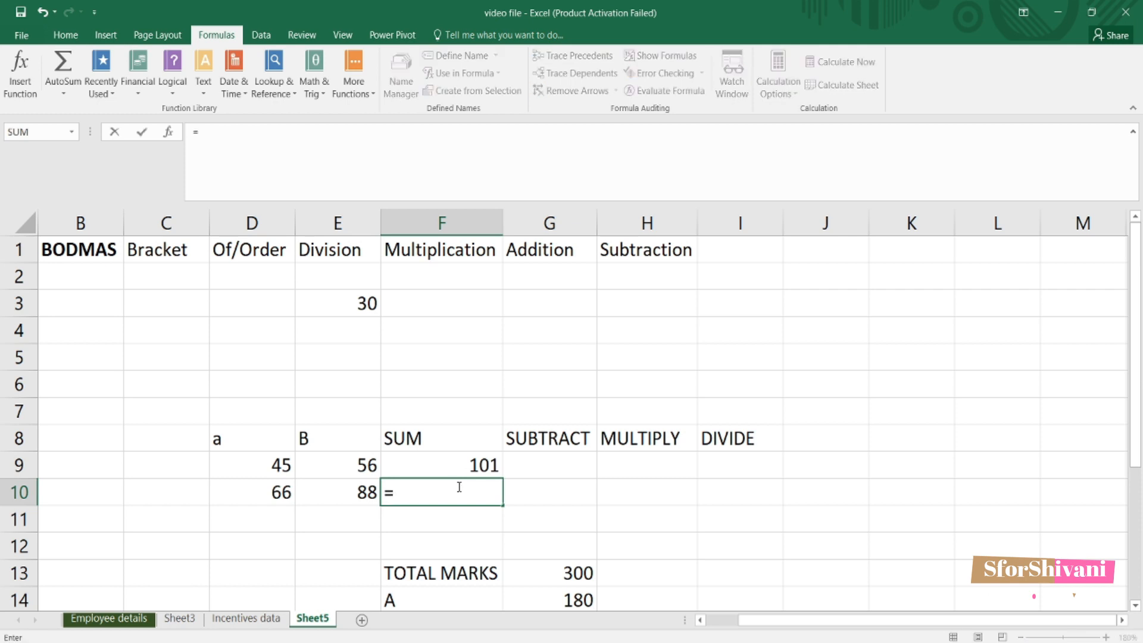
{"action": "type", "text": "sum("}
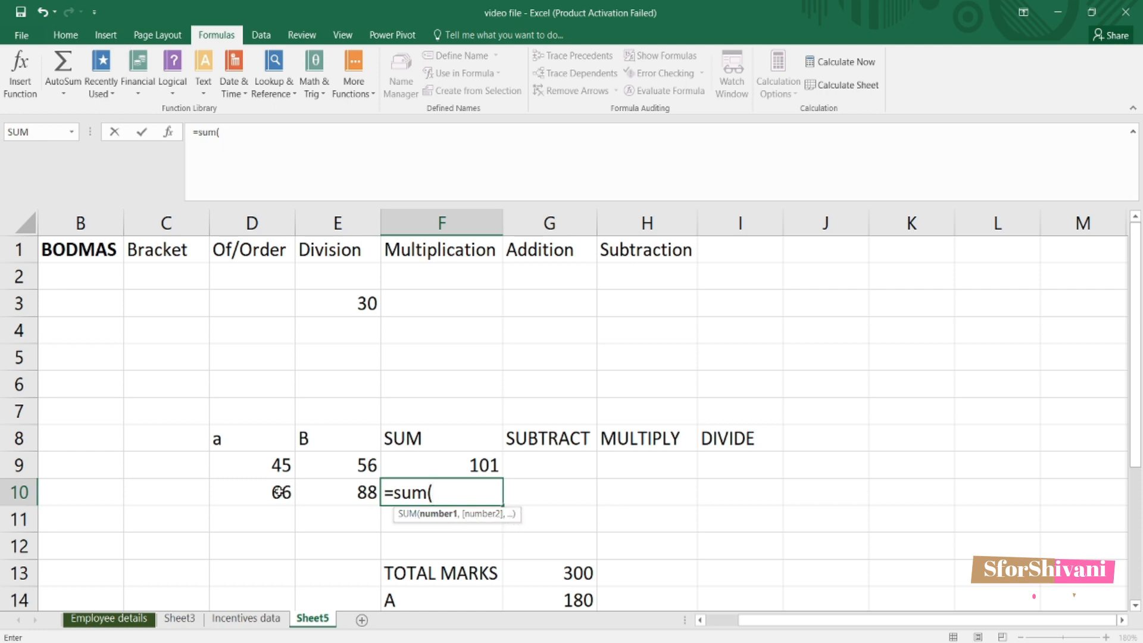
{"action": "left_click", "coordinate": [278, 492]}
{"action": "type", "text": ","}
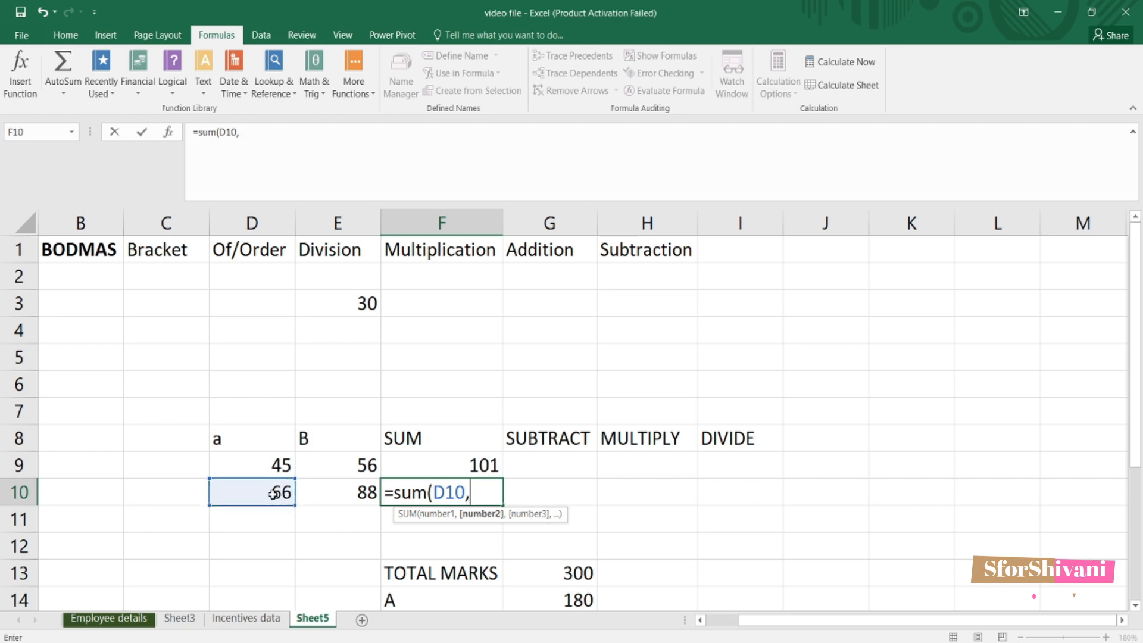
{"action": "left_click", "coordinate": [333, 489]}
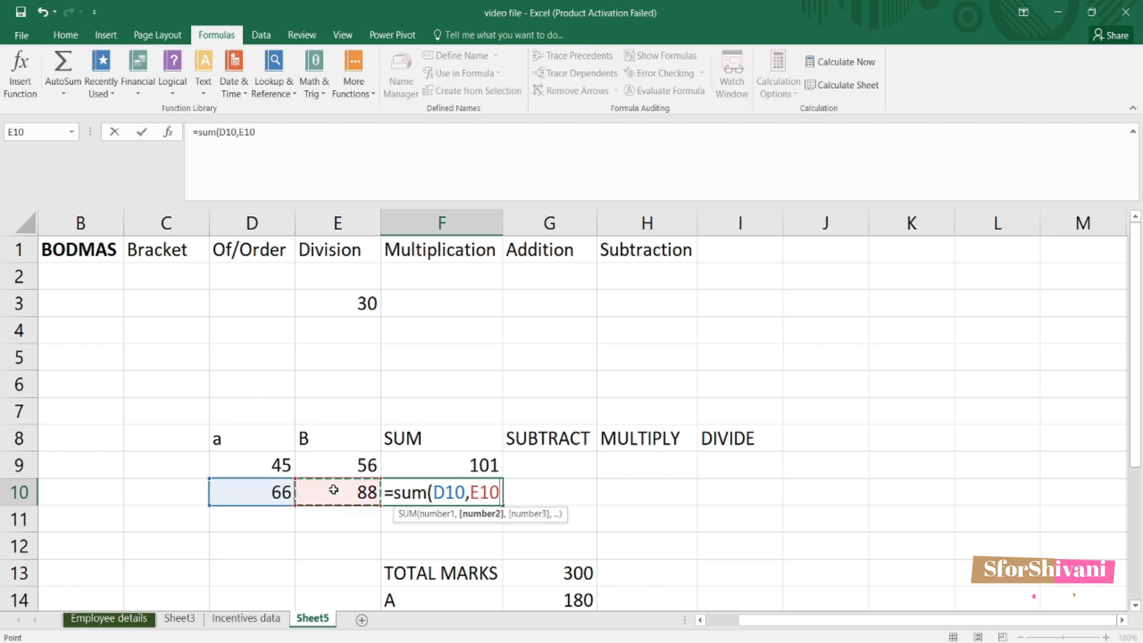
{"action": "type", "text": ")"}
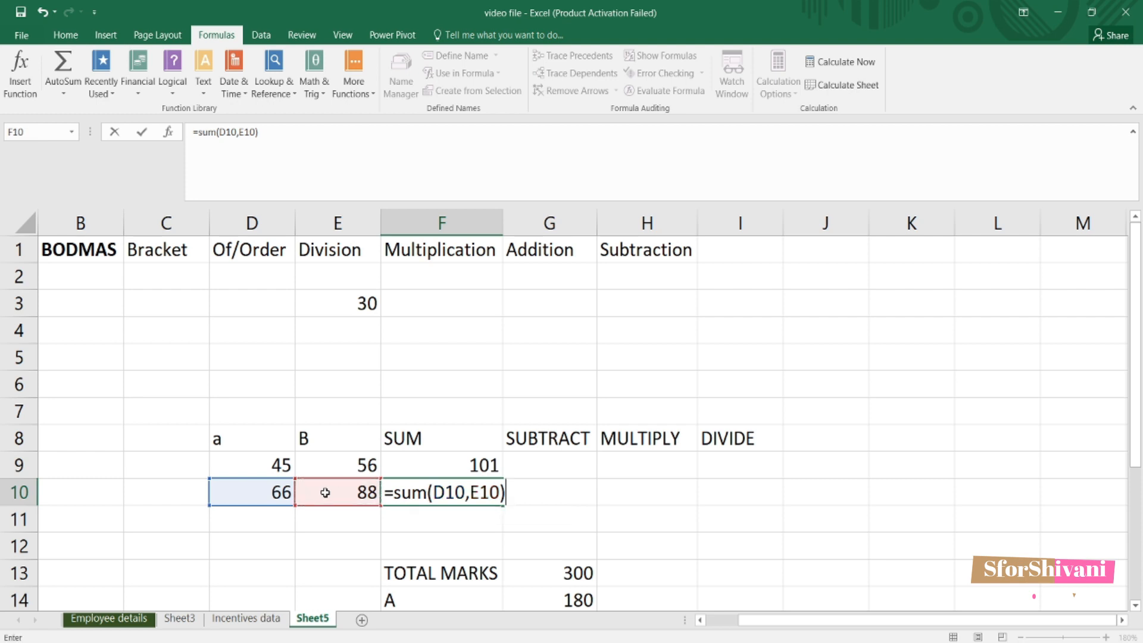
{"action": "key", "text": "Return"}
{"action": "left_click", "coordinate": [443, 492]}
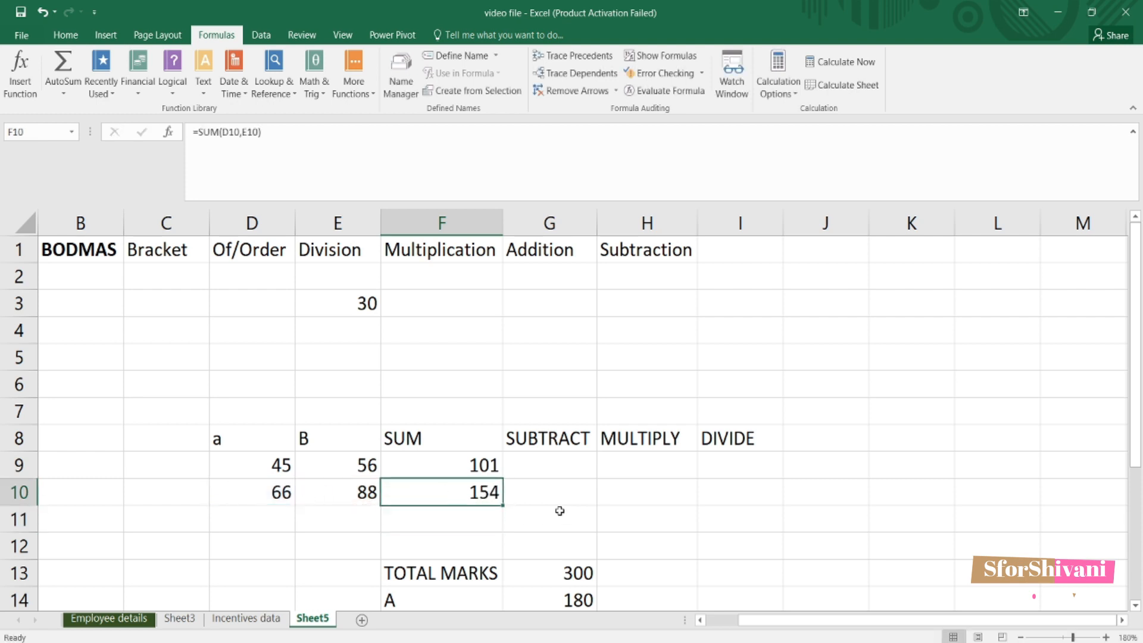
- Enter the formula =SUM(D10:E10) in cell F11, giving the two cells as a range
{"action": "left_click", "coordinate": [420, 516]}
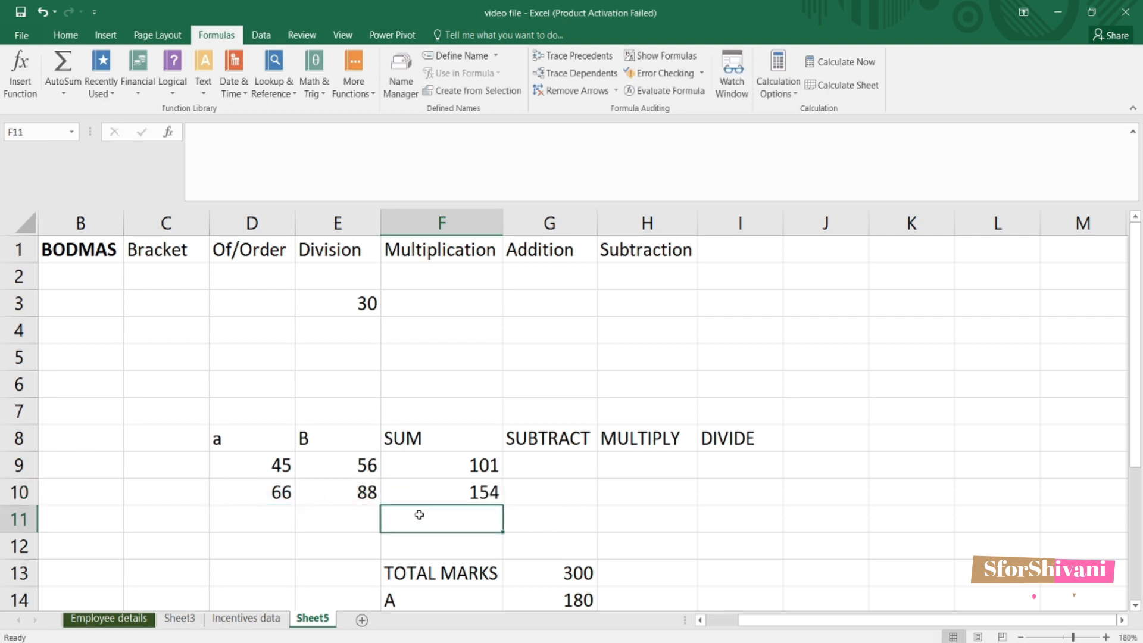
{"action": "type", "text": "=sum"}
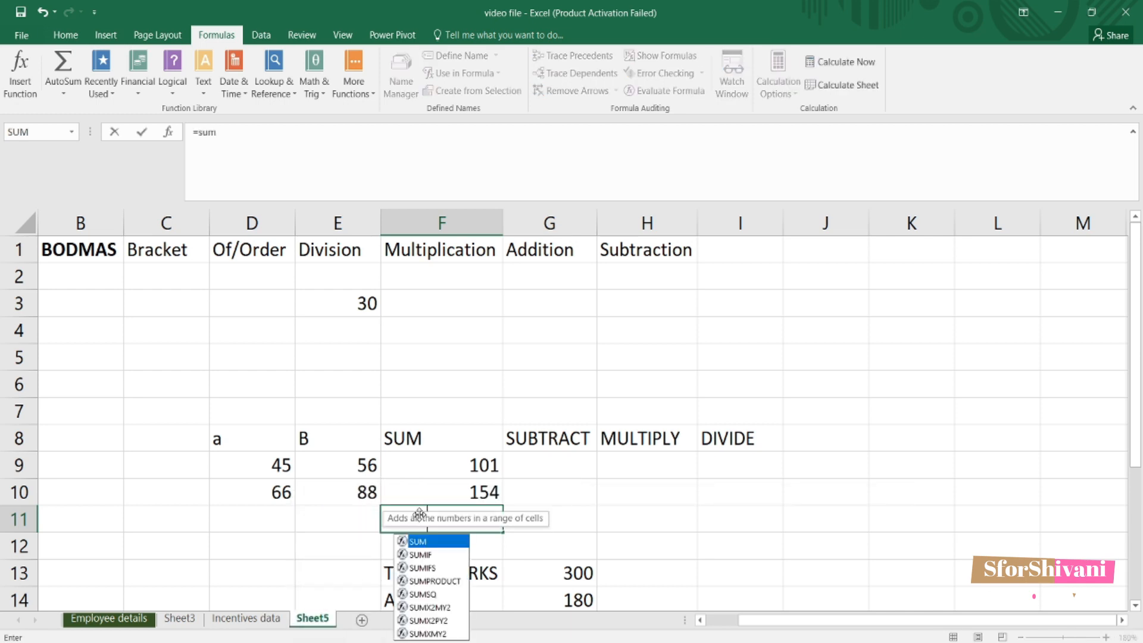
{"action": "type", "text": "("}
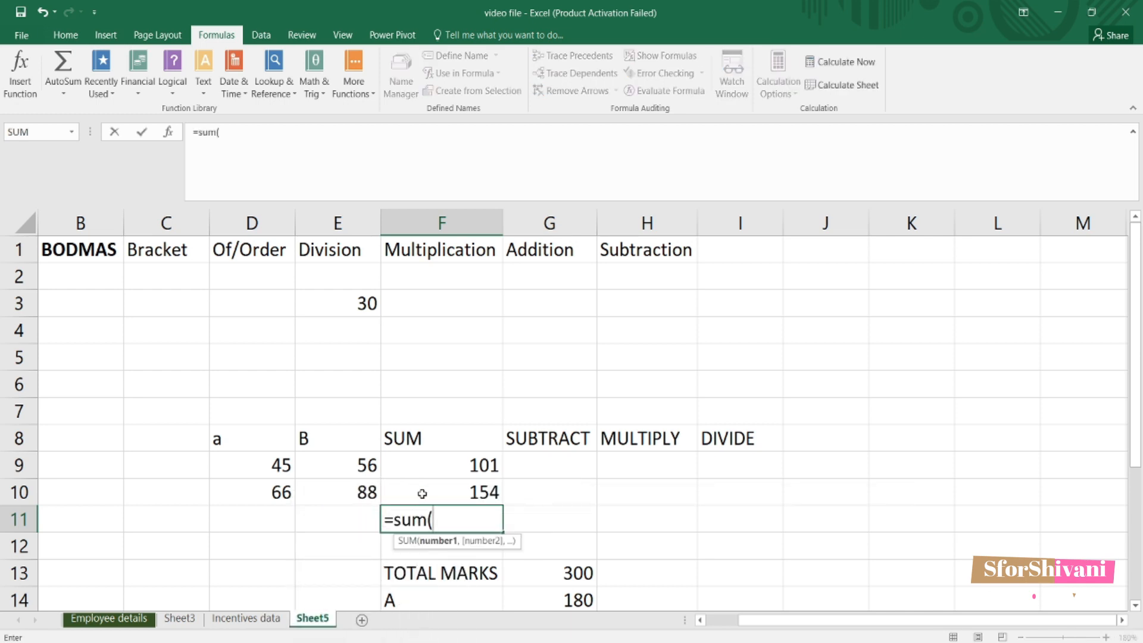
{"action": "left_click", "coordinate": [246, 493]}
{"action": "left_click_drag", "start_coordinate": [300, 498], "coordinate": [324, 494]}
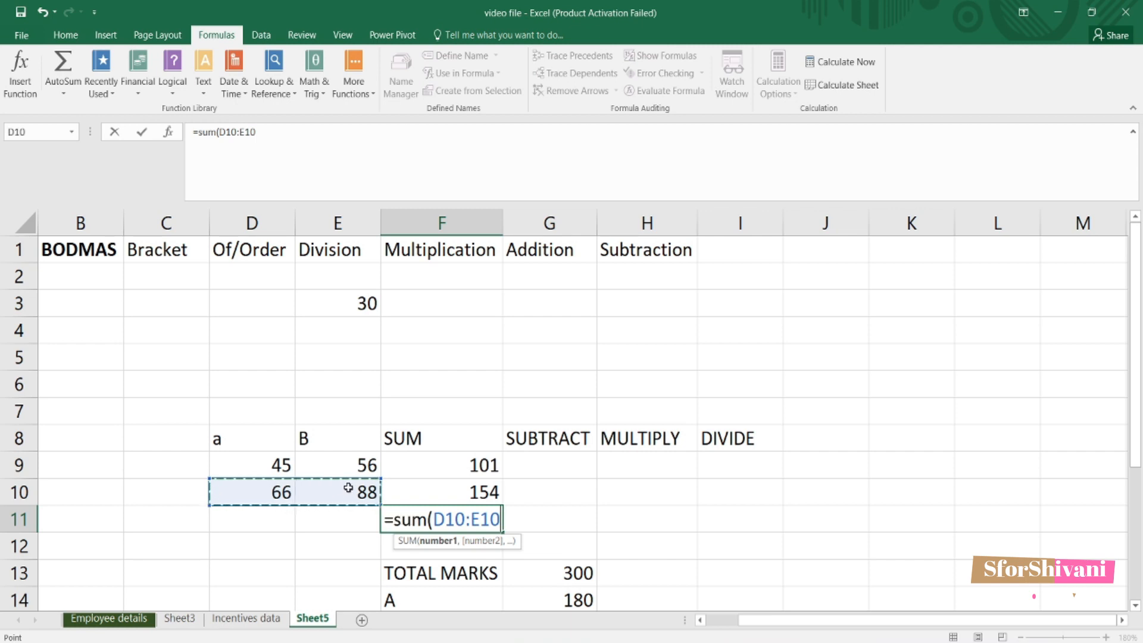
{"action": "type", "text": ")"}
{"action": "key", "text": "Return"}
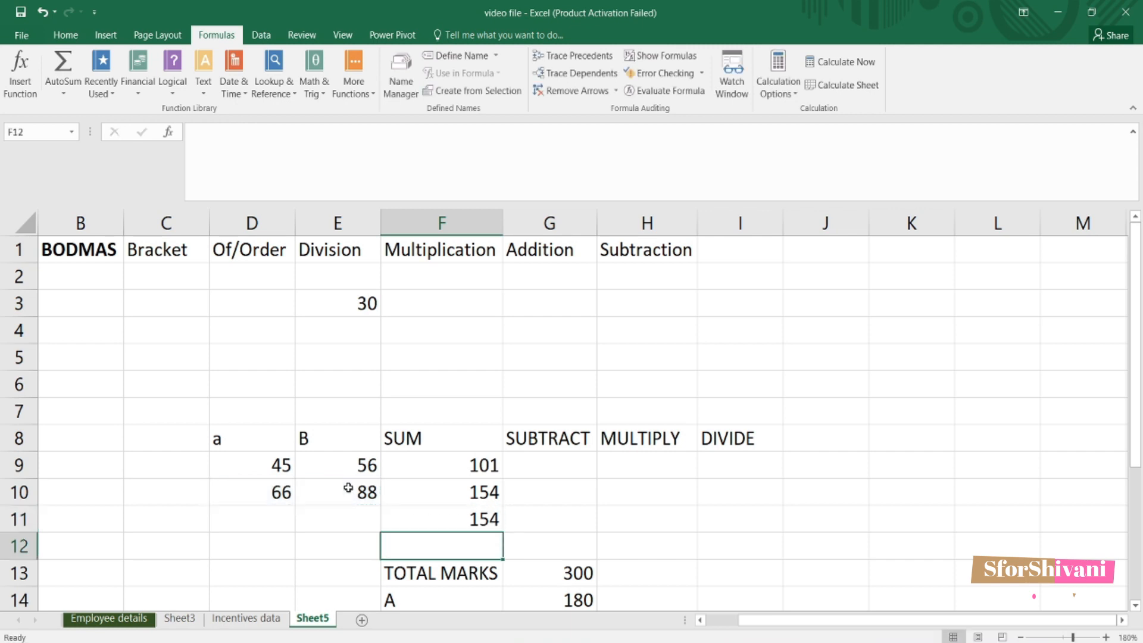
- Enter the formula =D9-E9 in cell G9 under the SUBTRACT heading
{"action": "left_click", "coordinate": [544, 467]}
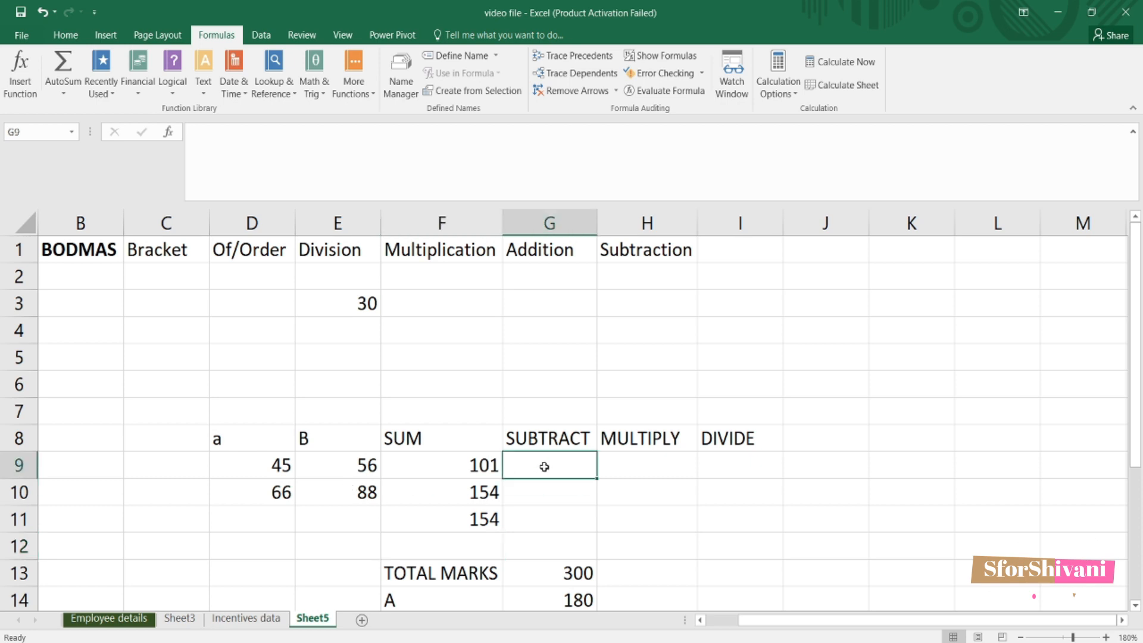
{"action": "type", "text": "="}
{"action": "left_click", "coordinate": [267, 464]}
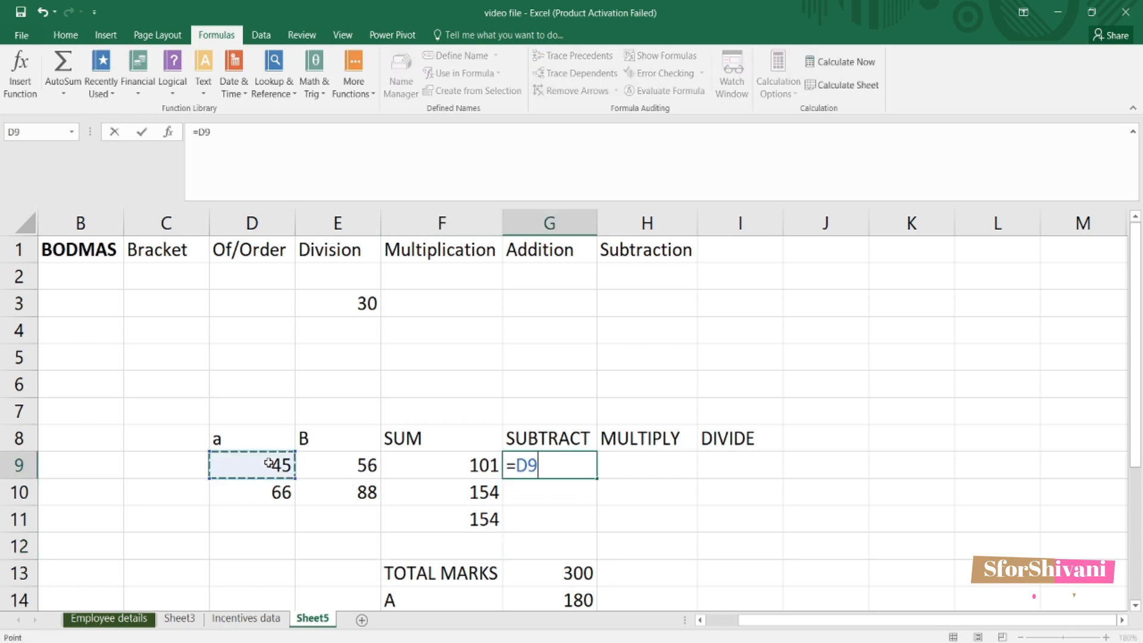
{"action": "type", "text": "-"}
{"action": "left_click", "coordinate": [313, 467]}
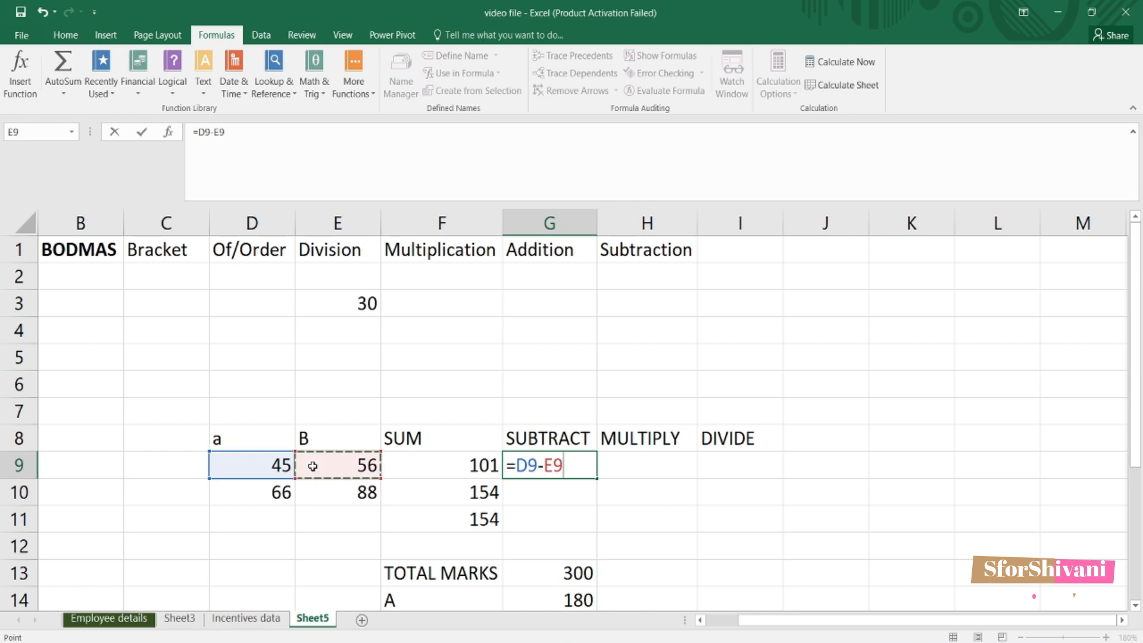
{"action": "key", "text": "Return"}
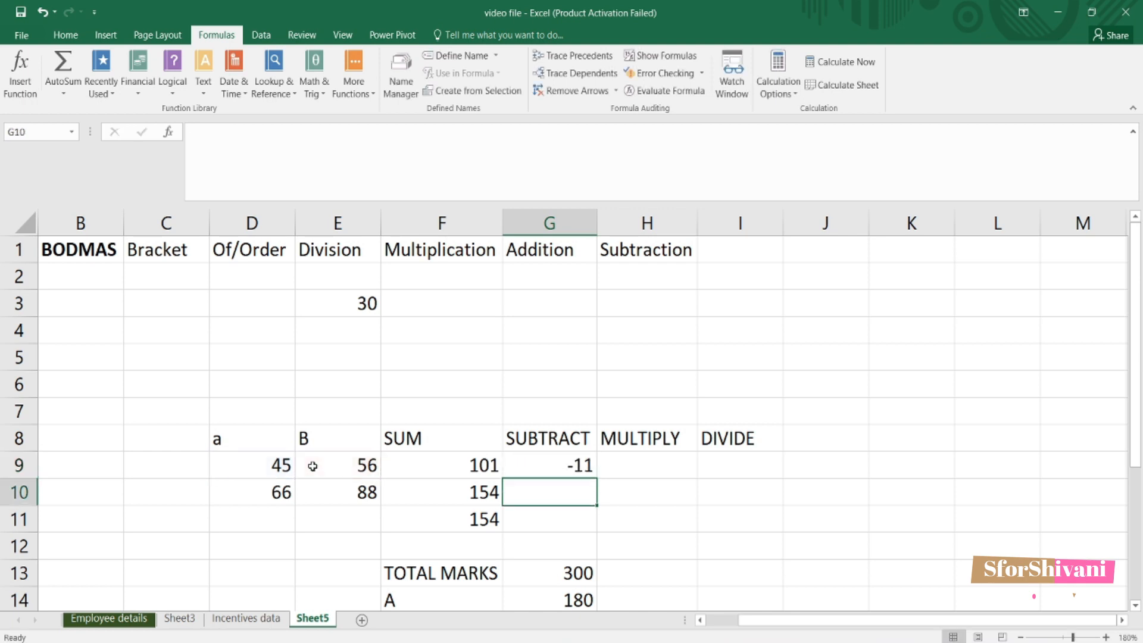
- Enter the formula =D9*E9 in cell H9 under the MULTIPLY heading
{"action": "left_click", "coordinate": [619, 466]}
{"action": "type", "text": "="}
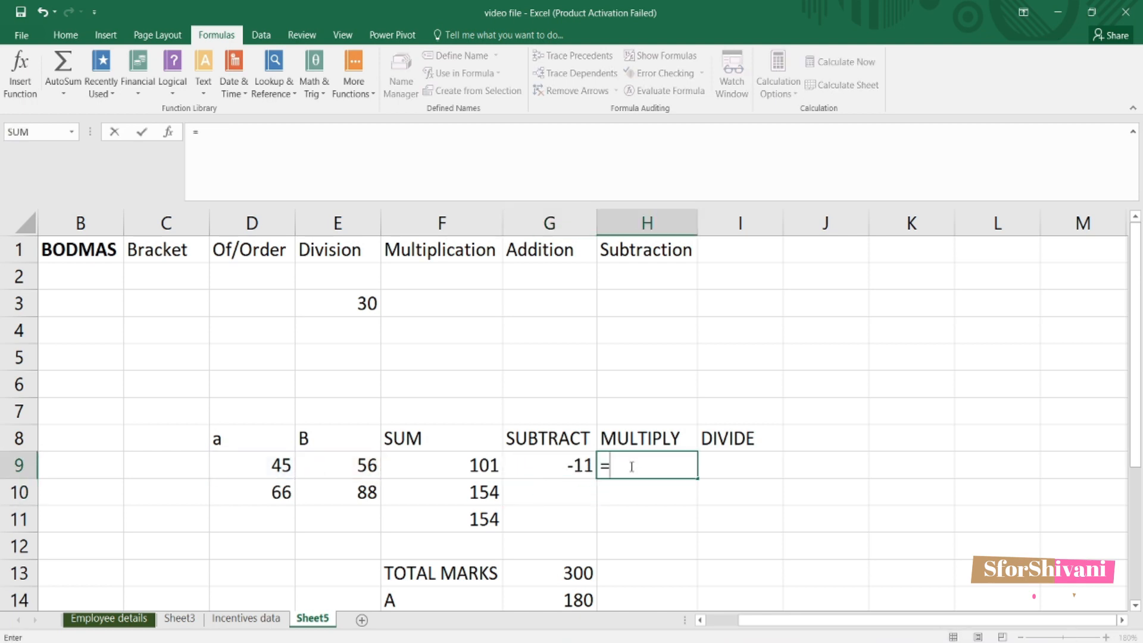
{"action": "left_click", "coordinate": [248, 470]}
{"action": "type", "text": "*"}
{"action": "left_click", "coordinate": [323, 470]}
{"action": "key", "text": "Return"}
- Enter the formula =D9/E9 in cell I9 under the DIVIDE heading
{"action": "left_click", "coordinate": [735, 467]}
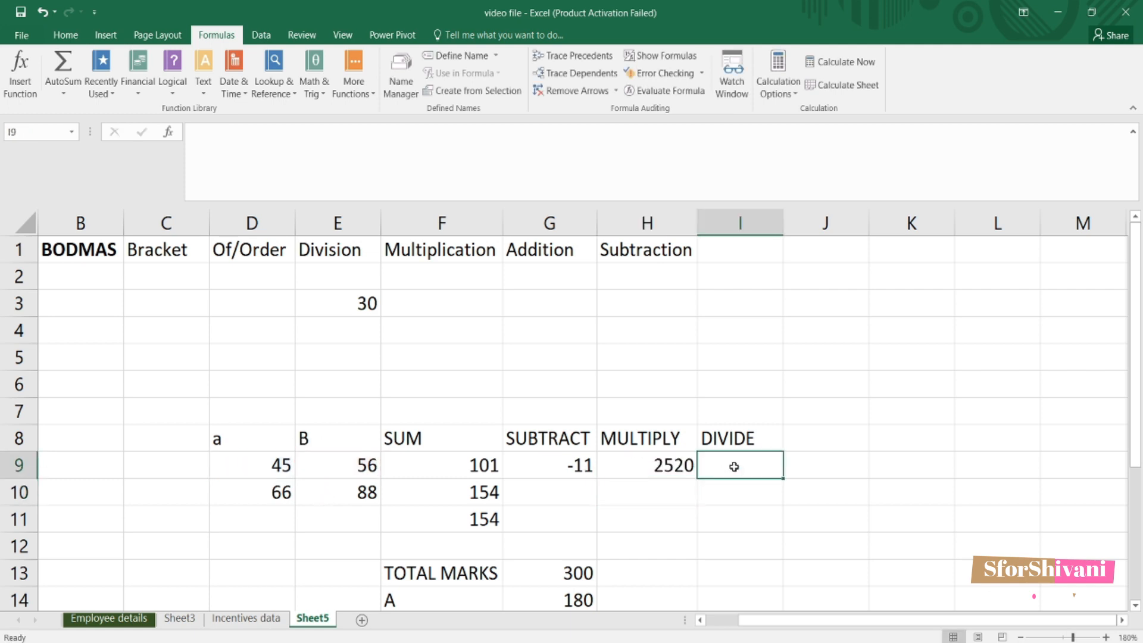
{"action": "type", "text": "="}
{"action": "left_click", "coordinate": [267, 472]}
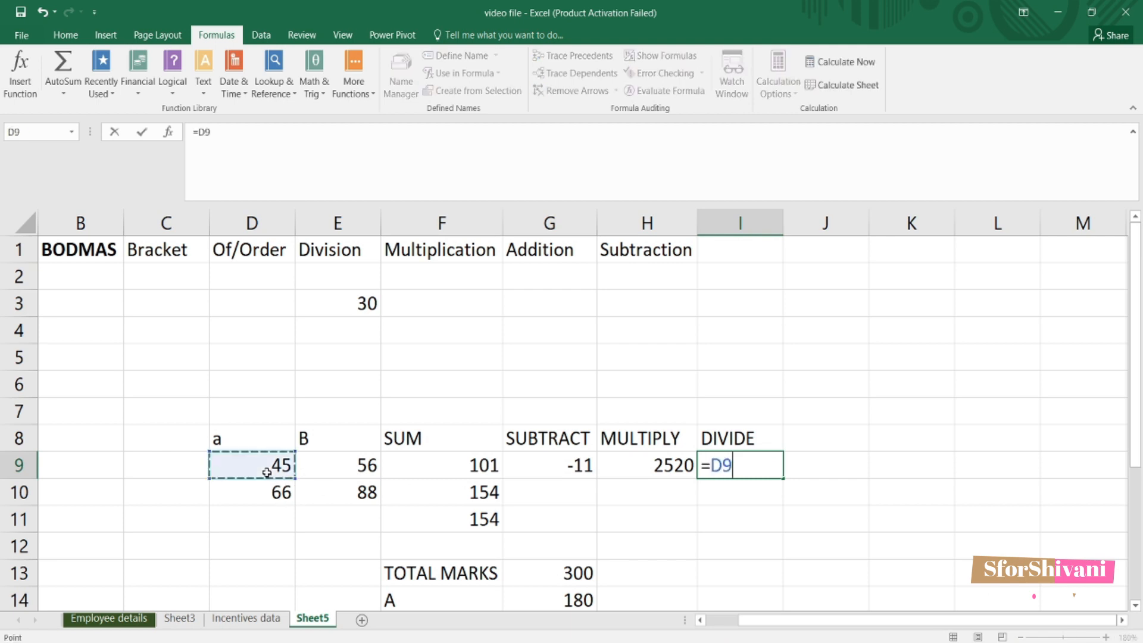
{"action": "type", "text": "/"}
{"action": "left_click", "coordinate": [340, 474]}
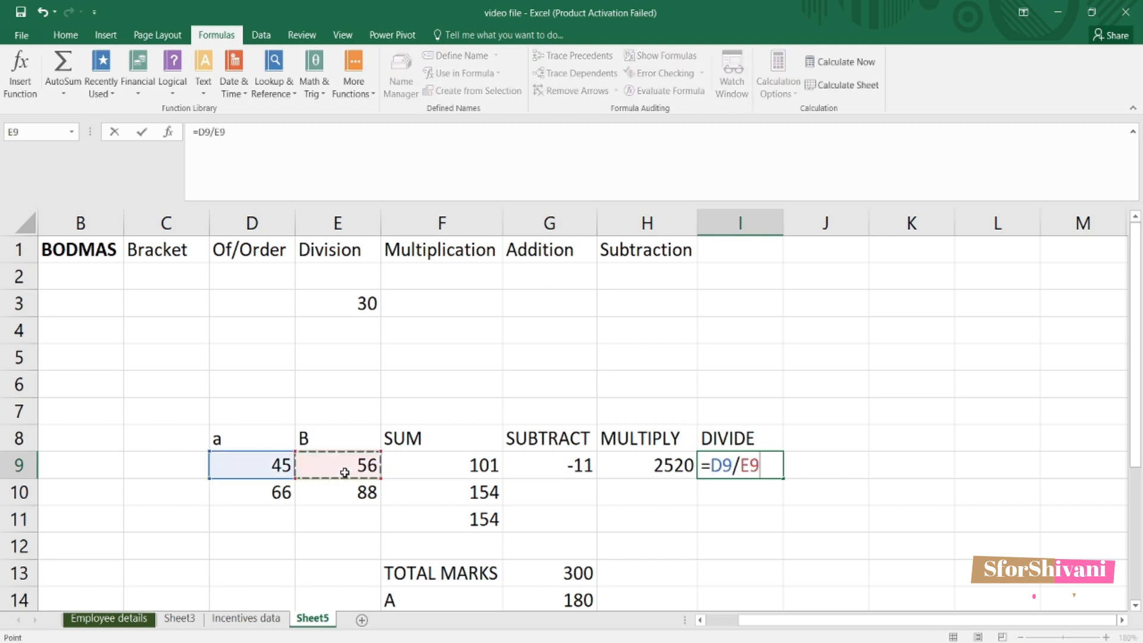
{"action": "key", "text": "Return"}
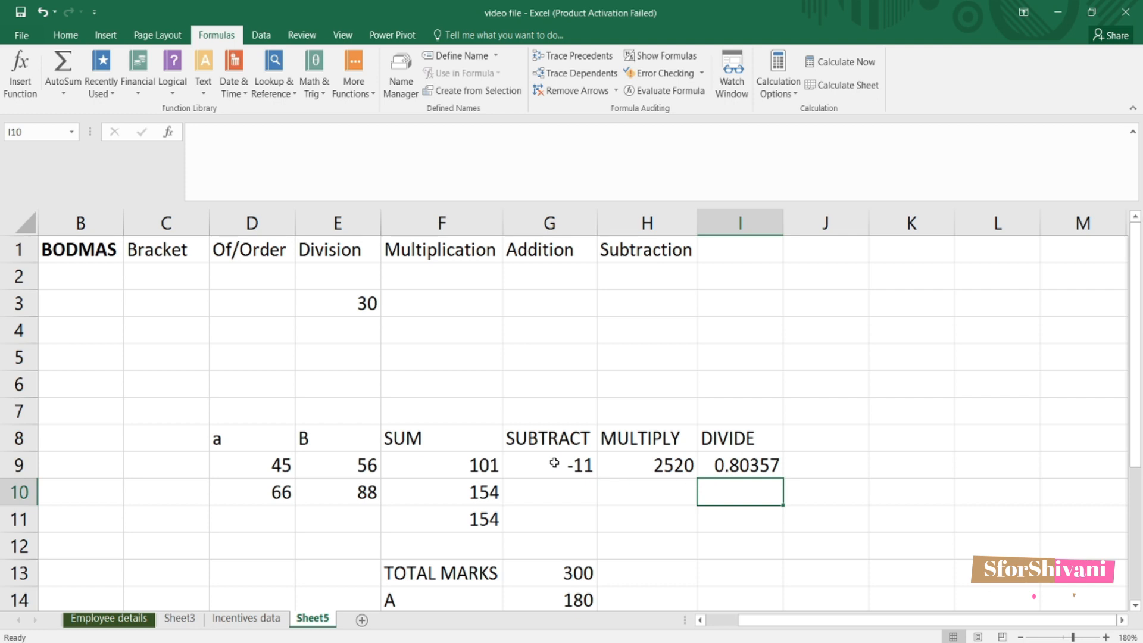
- Fill the subtract, multiply and divide formulas in G9:I9 down to row 10 and show the sheet's formulas instead of results
{"action": "left_click_drag", "start_coordinate": [554, 463], "coordinate": [737, 468]}
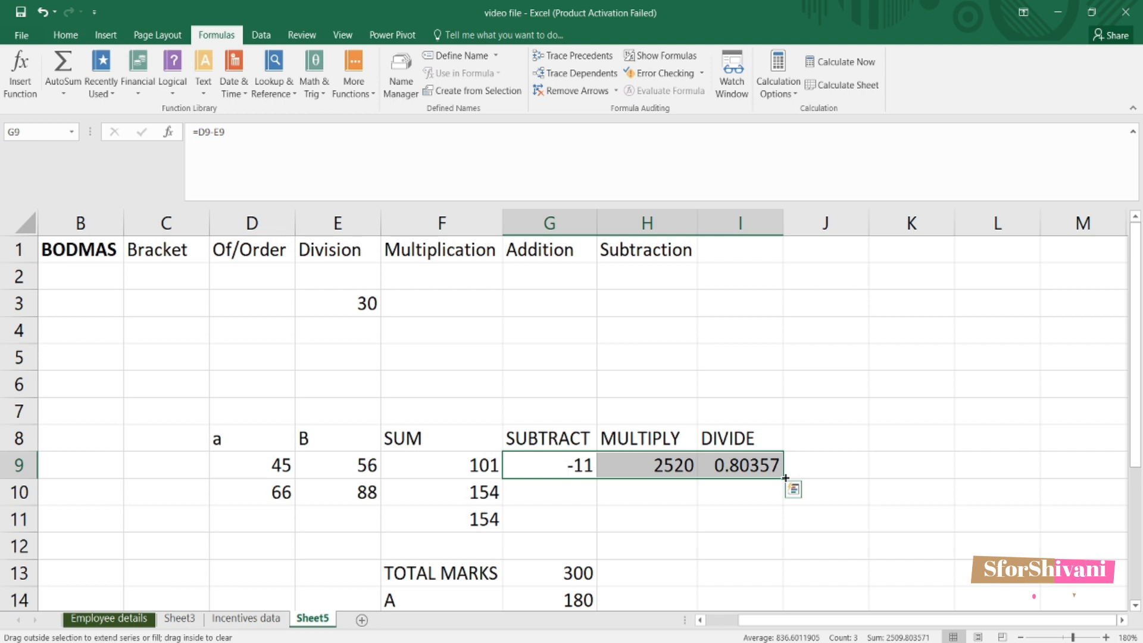
{"action": "left_click_drag", "start_coordinate": [784, 477], "coordinate": [785, 503]}
{"action": "left_click_drag", "start_coordinate": [551, 467], "coordinate": [738, 490]}
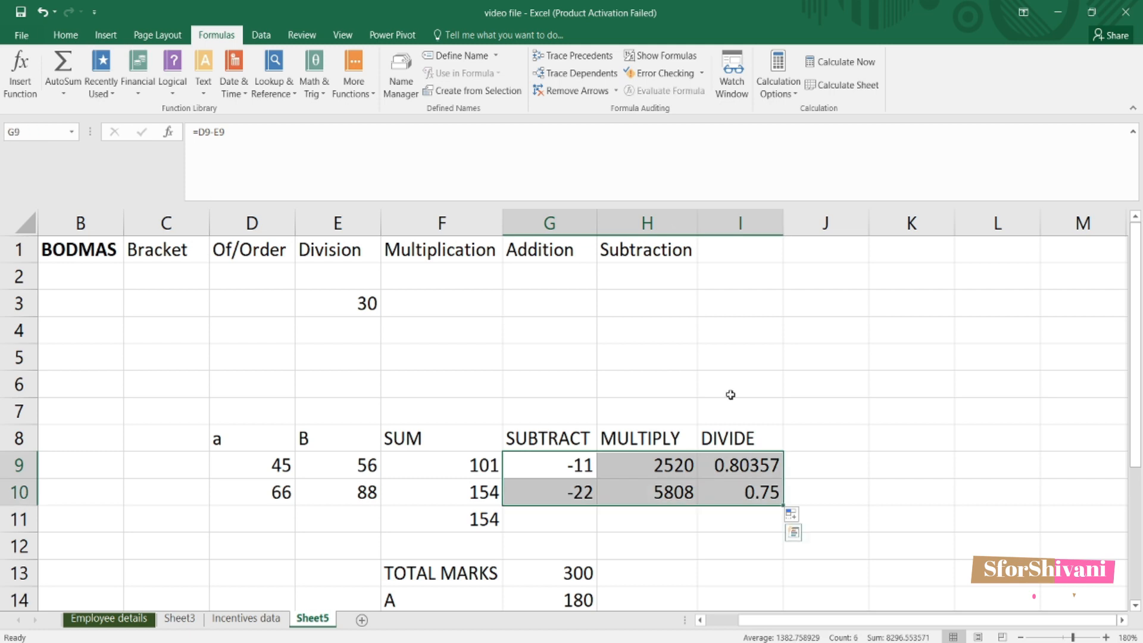
{"action": "left_click", "coordinate": [666, 55]}
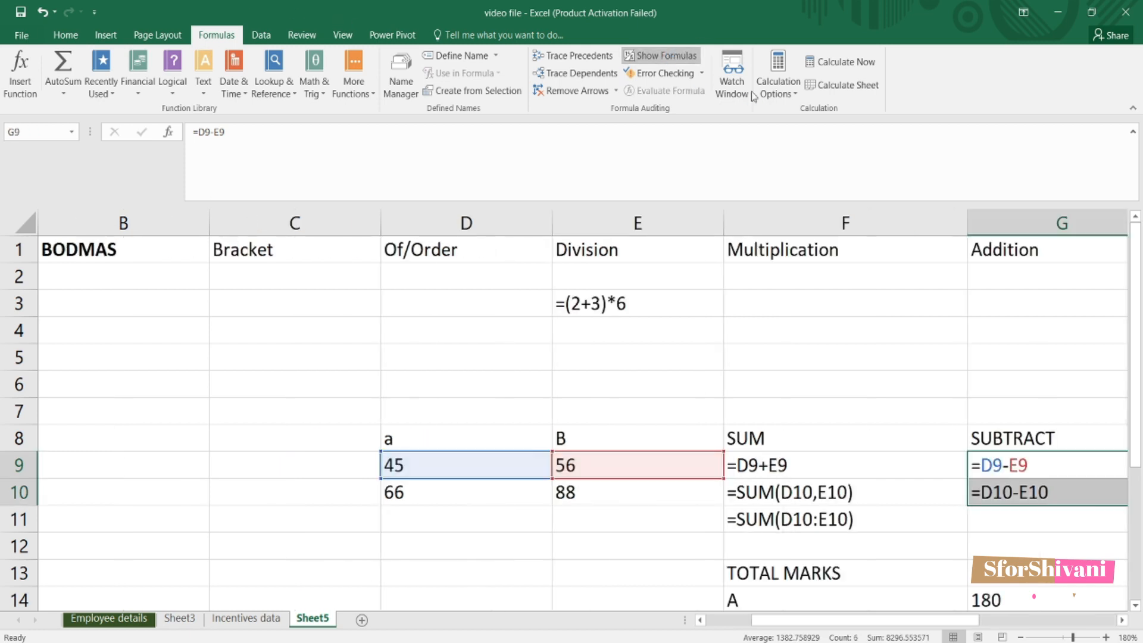
- Examine the cell references in the filled subtract, multiply and divide formulas in G9:I10
{"action": "left_click", "coordinate": [1122, 620]}
{"action": "left_click", "coordinate": [1122, 620]}
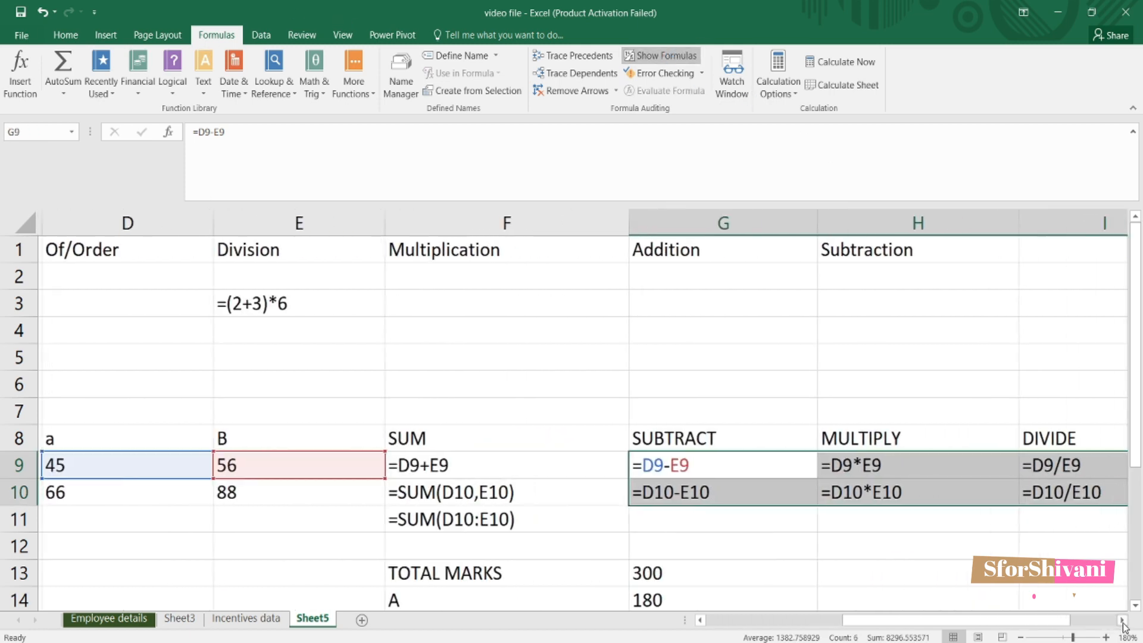
{"action": "left_click", "coordinate": [1123, 621]}
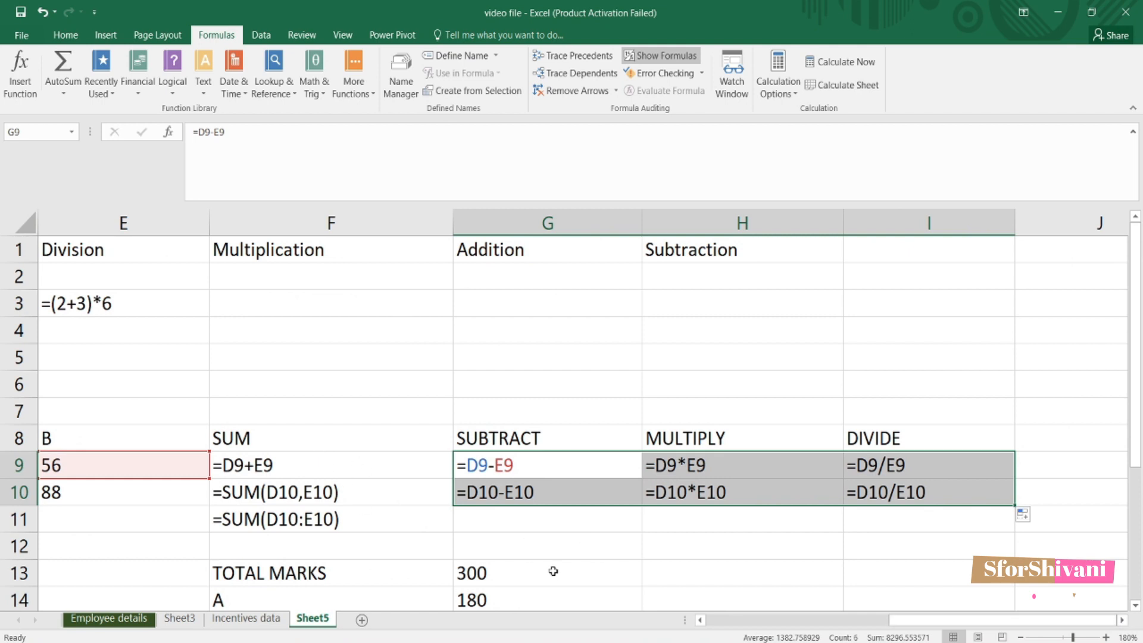
{"action": "scroll", "coordinate": [607, 465], "scroll_direction": "down", "scroll_amount": 2, "text": "ctrl"}
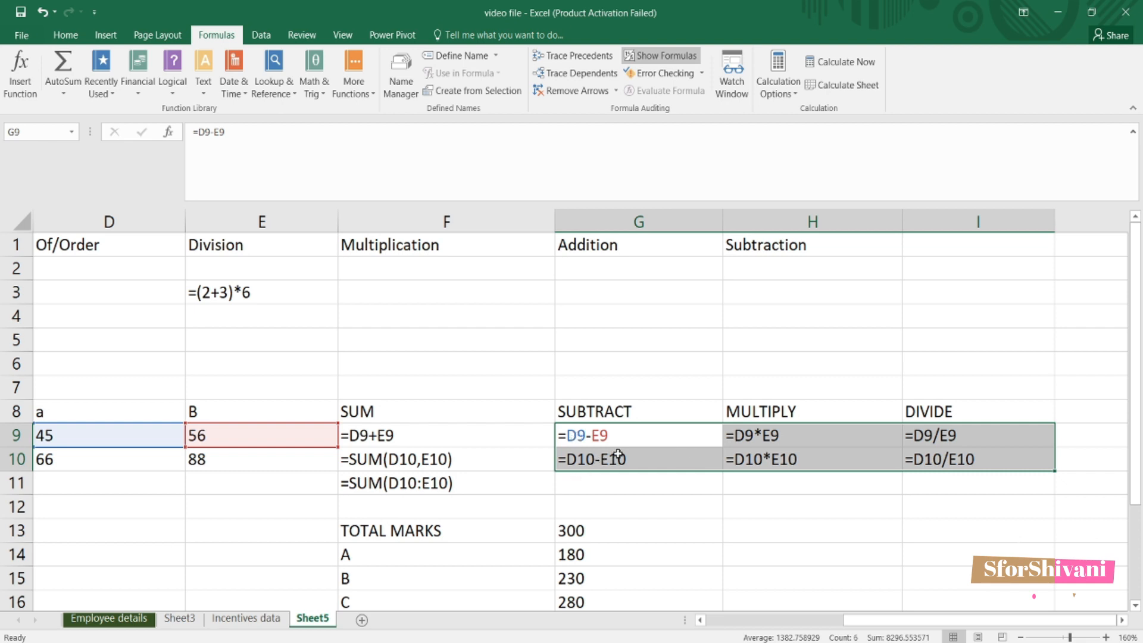
{"action": "left_click", "coordinate": [597, 467]}
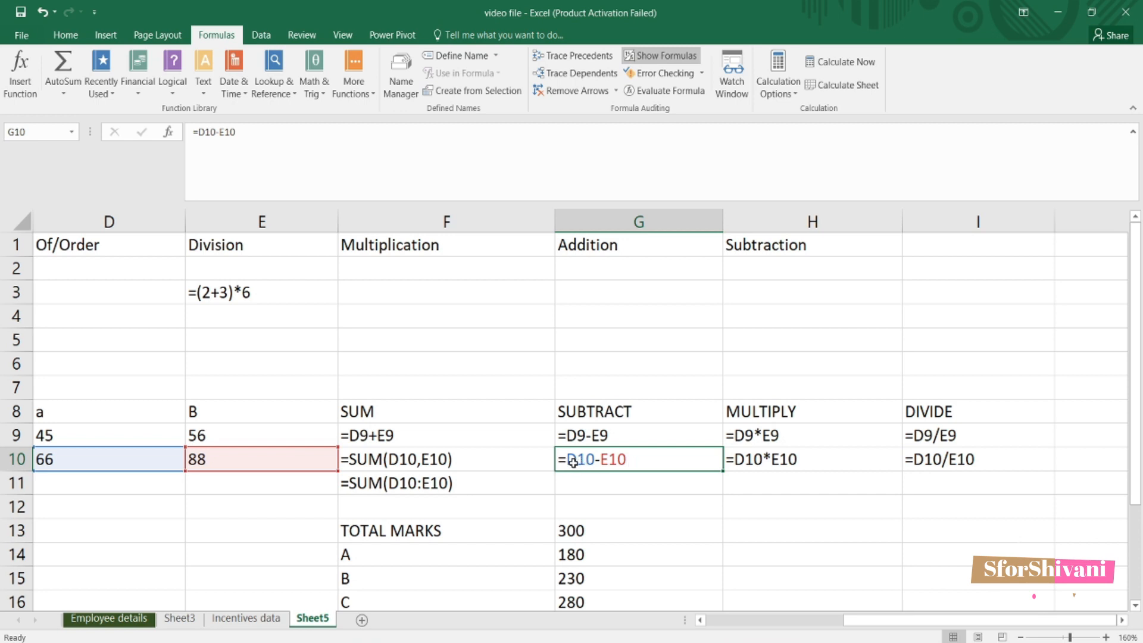
{"action": "left_click", "coordinate": [632, 431]}
{"action": "left_click", "coordinate": [629, 458]}
{"action": "left_click", "coordinate": [624, 441]}
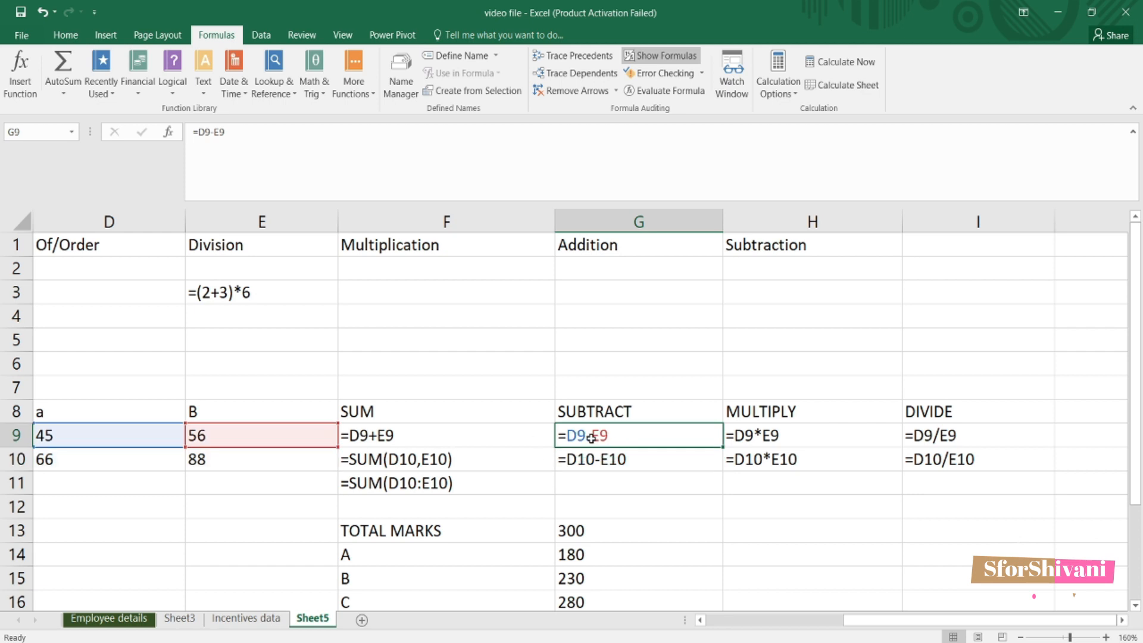
- Examine the TOTAL MARKS table with the marks of A, B and C in F13:G16
{"action": "scroll", "coordinate": [471, 494], "scroll_direction": "down", "scroll_amount": 2}
{"action": "left_click", "coordinate": [363, 394]}
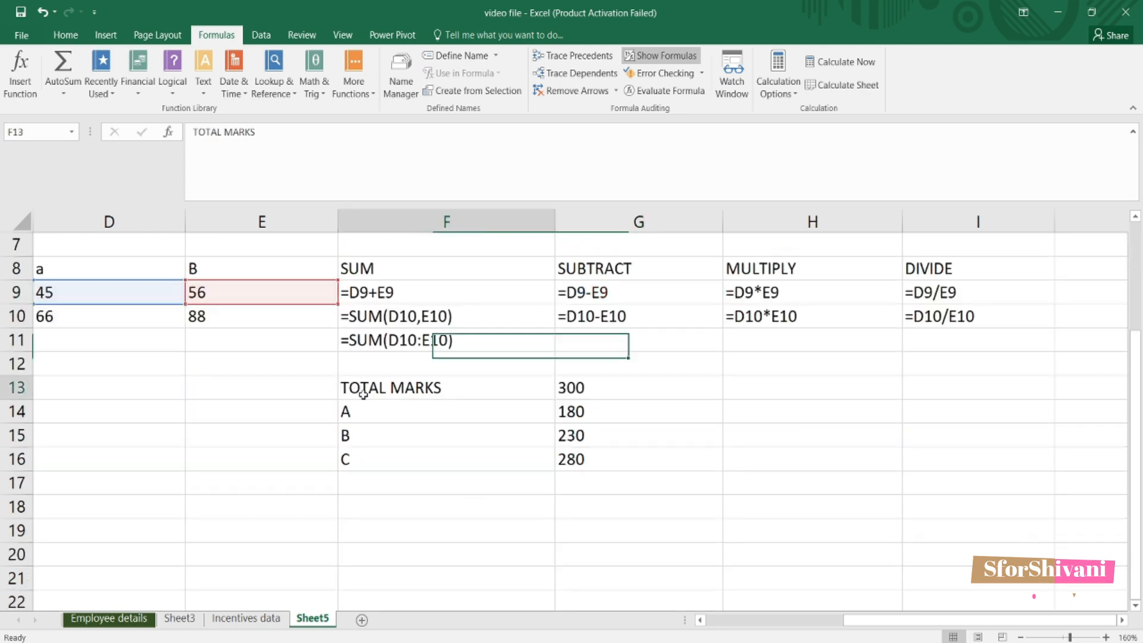
{"action": "left_click_drag", "start_coordinate": [363, 394], "coordinate": [607, 459]}
{"action": "left_click", "coordinate": [576, 388]}
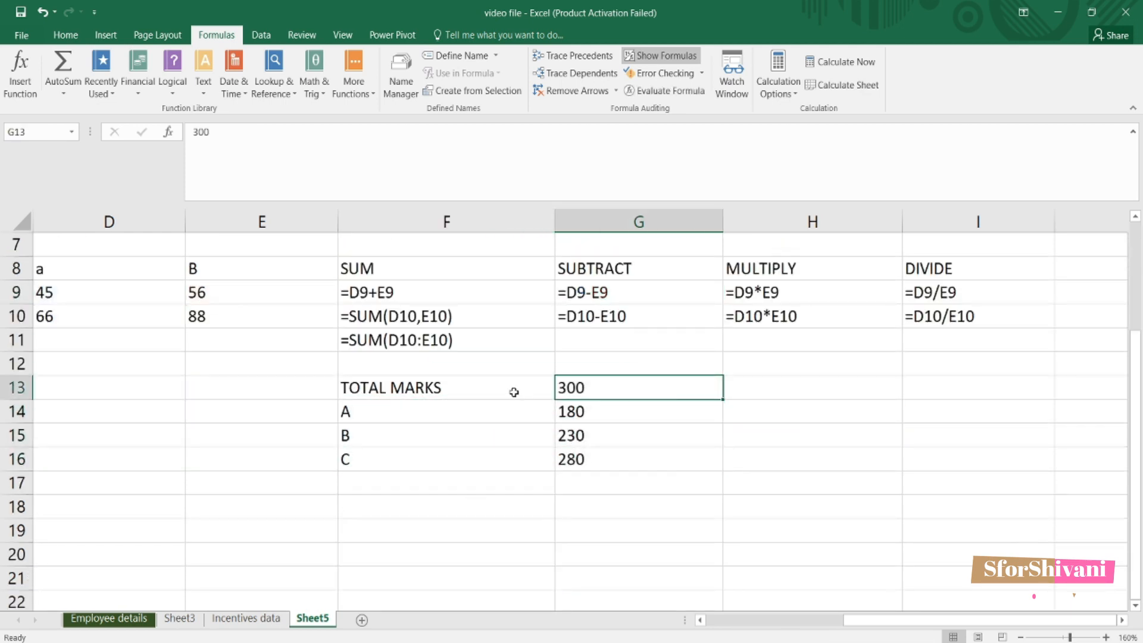
{"action": "left_click", "coordinate": [434, 412]}
{"action": "left_click", "coordinate": [444, 435]}
{"action": "left_click", "coordinate": [445, 462]}
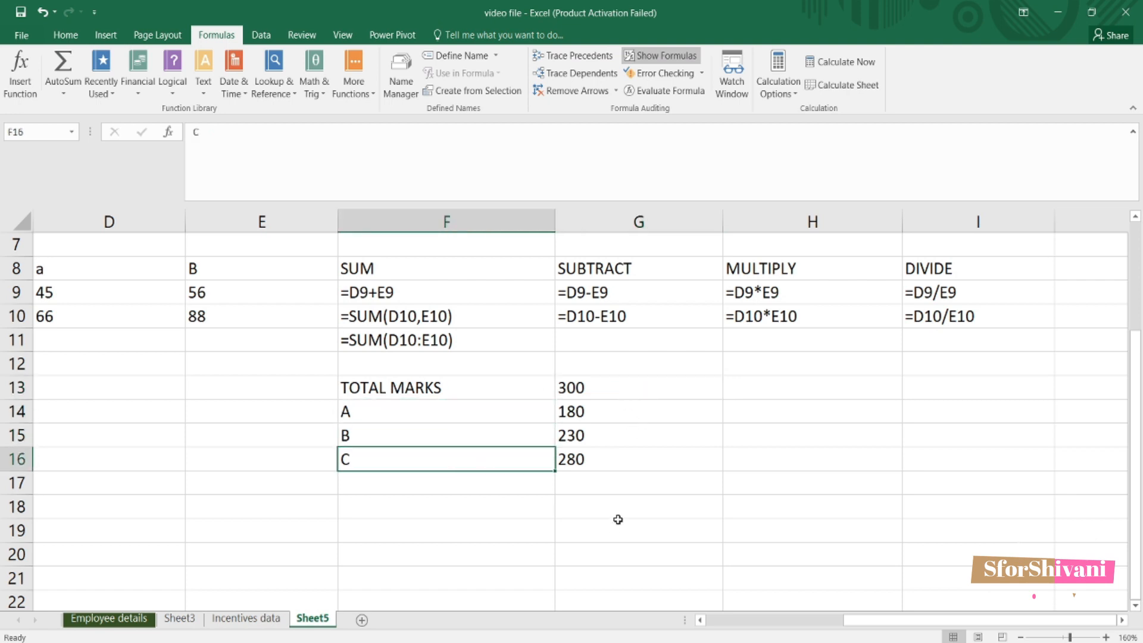
- Enter the formula =G14/G13 in cell H14 to divide A's marks by the total marks
{"action": "left_click", "coordinate": [744, 411]}
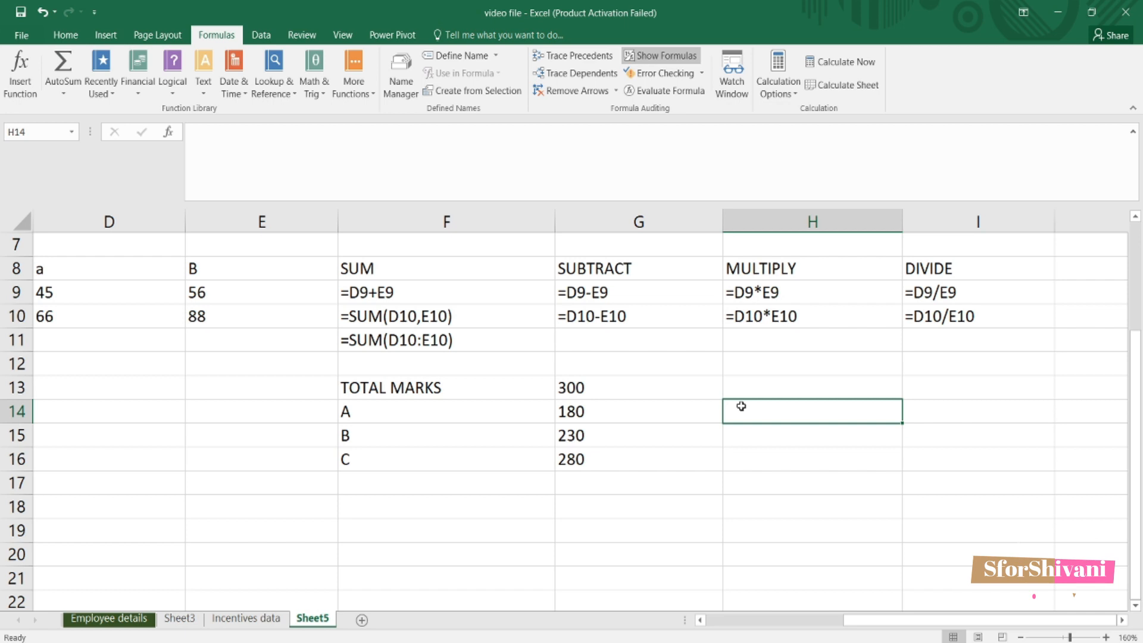
{"action": "type", "text": "="}
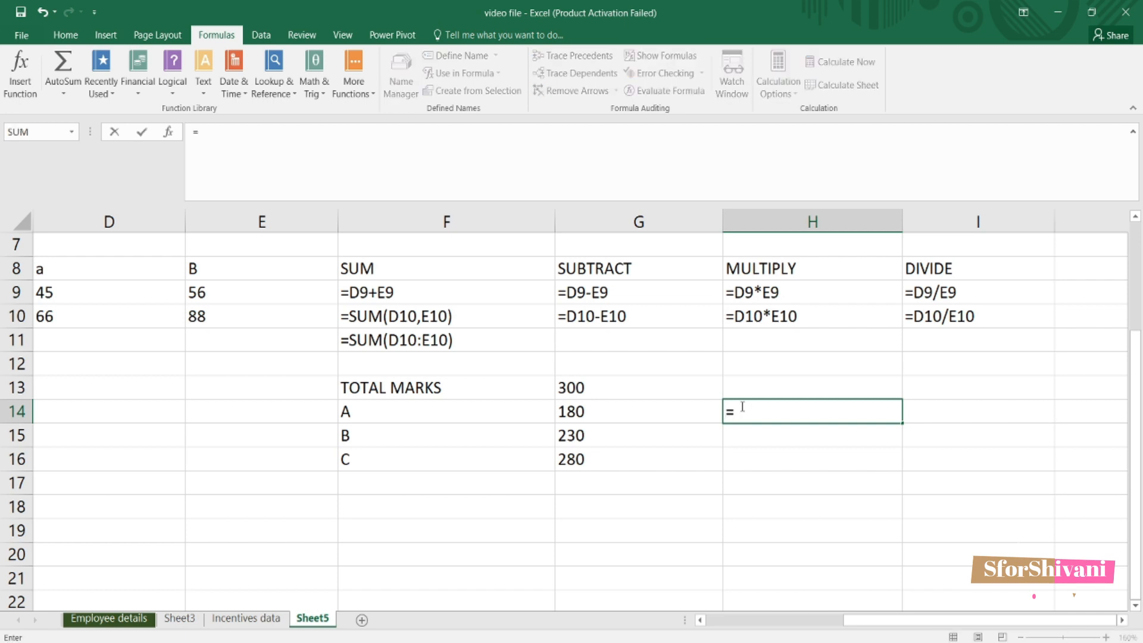
{"action": "left_click", "coordinate": [640, 413]}
{"action": "type", "text": "/"}
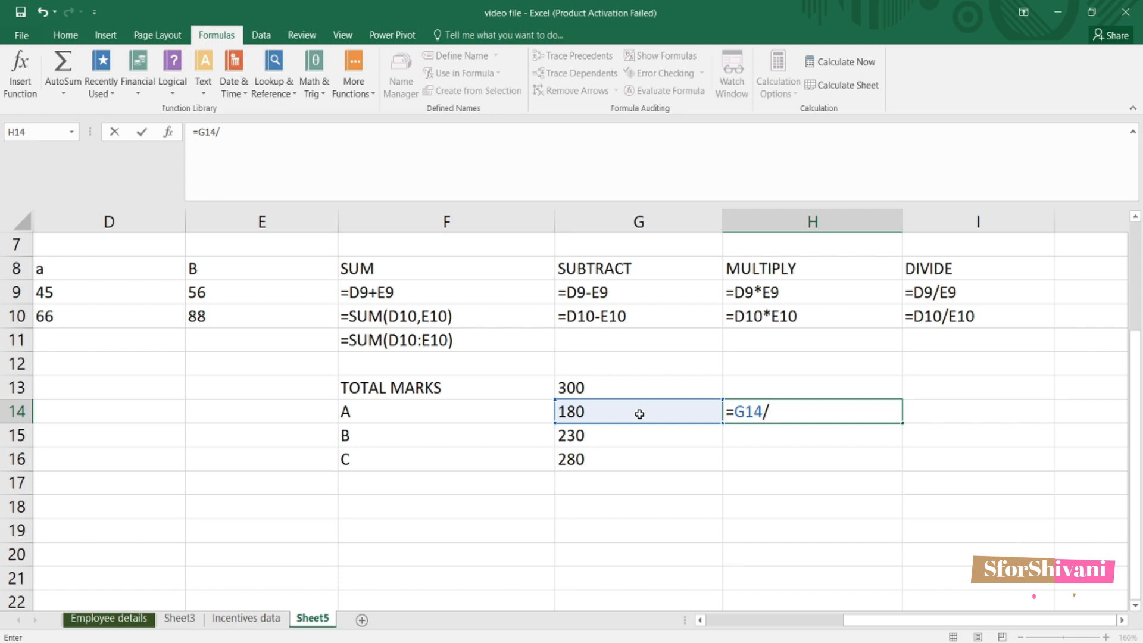
{"action": "left_click", "coordinate": [644, 385]}
{"action": "key", "text": "Return"}
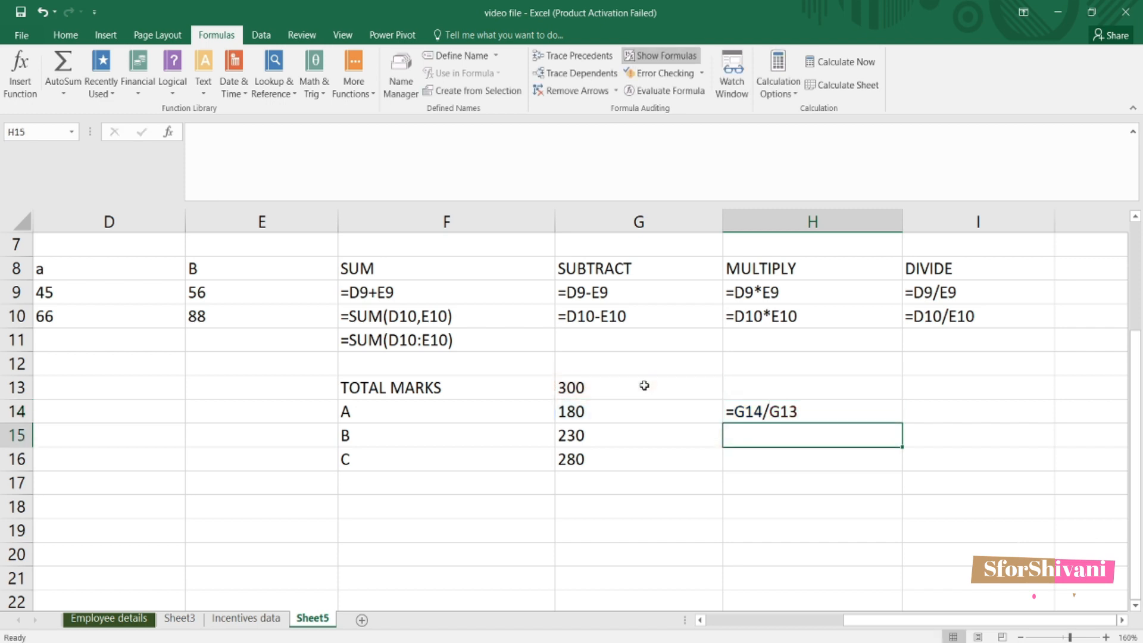
- Show results instead of formulas and fill the H14 percentage formula down to H16
{"action": "double_click", "coordinate": [878, 410]}
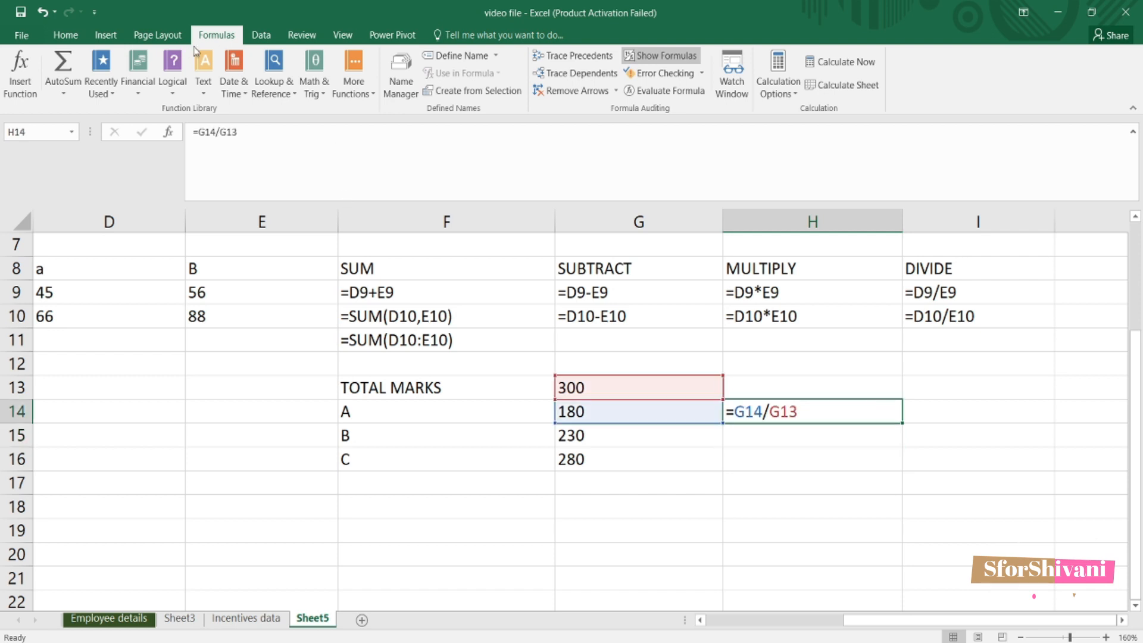
{"action": "left_click", "coordinate": [665, 58]}
{"action": "key", "text": "Down"}
{"action": "key", "text": "Down"}
{"action": "key", "text": "Down"}
{"action": "left_click", "coordinate": [408, 410]}
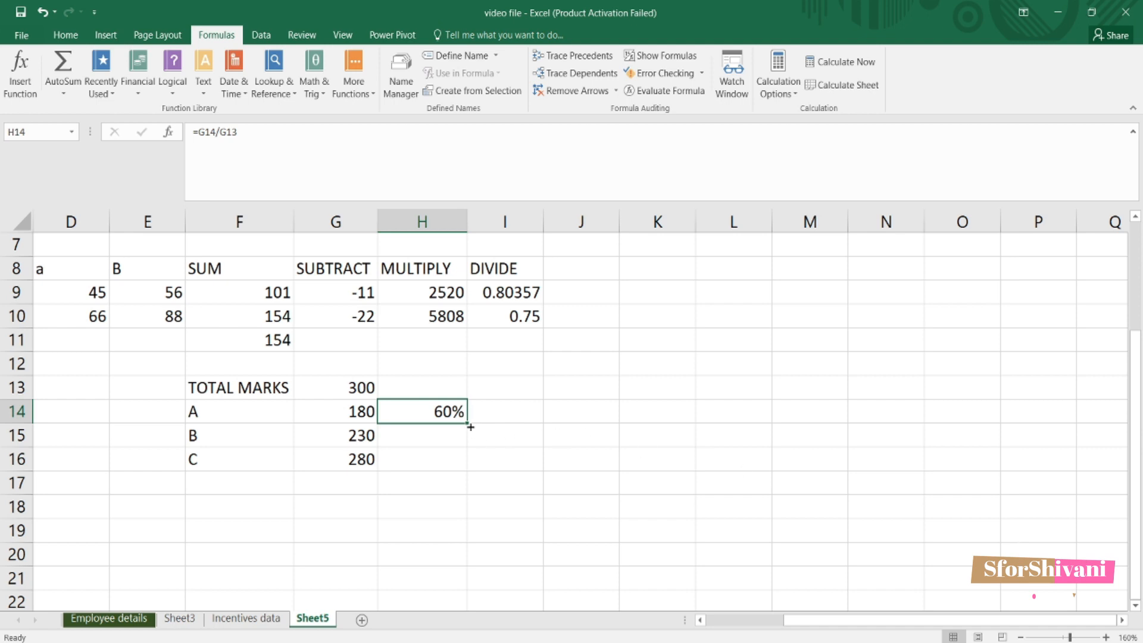
{"action": "left_click_drag", "start_coordinate": [470, 426], "coordinate": [469, 463]}
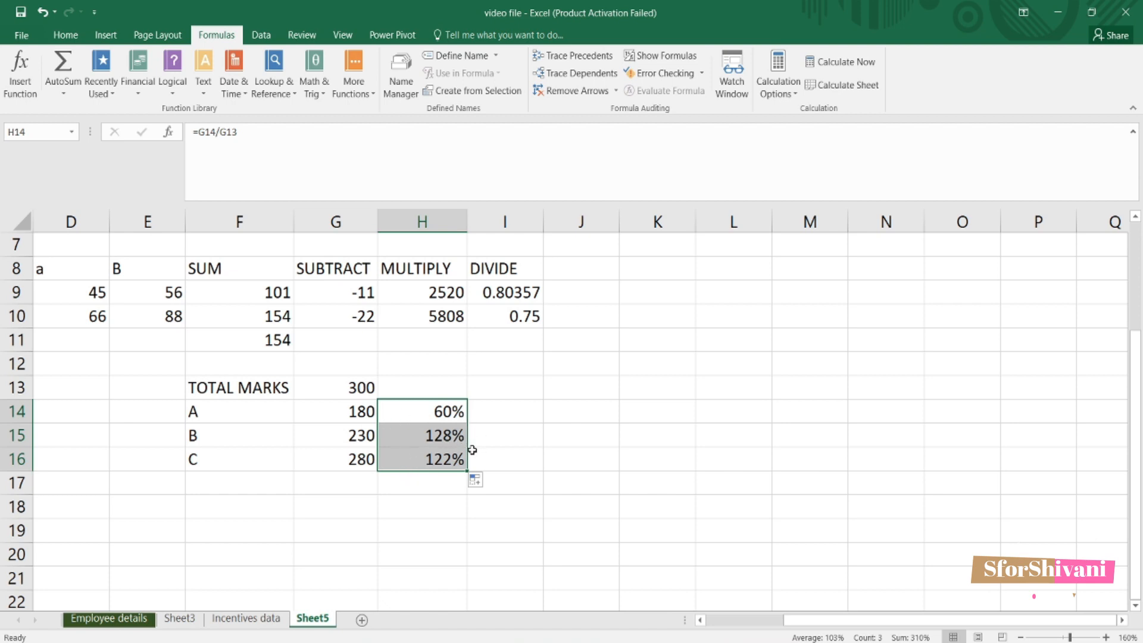
- Show the formulas to examine which cells H14:H16 divide by, and switch back to results
{"action": "left_click", "coordinate": [674, 62]}
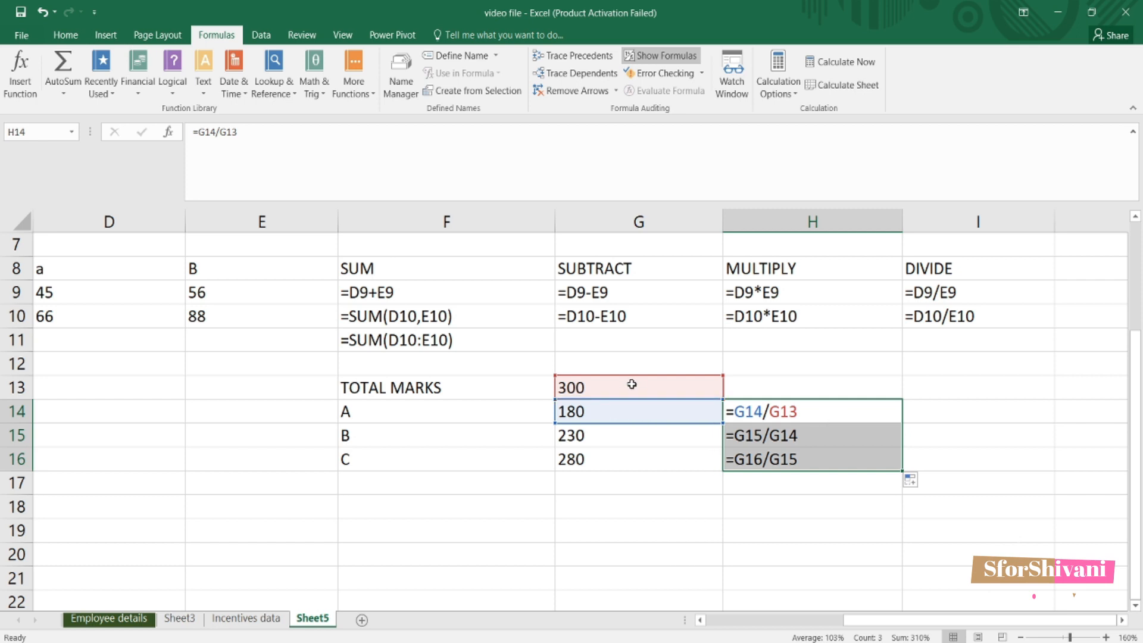
{"action": "left_click", "coordinate": [740, 437]}
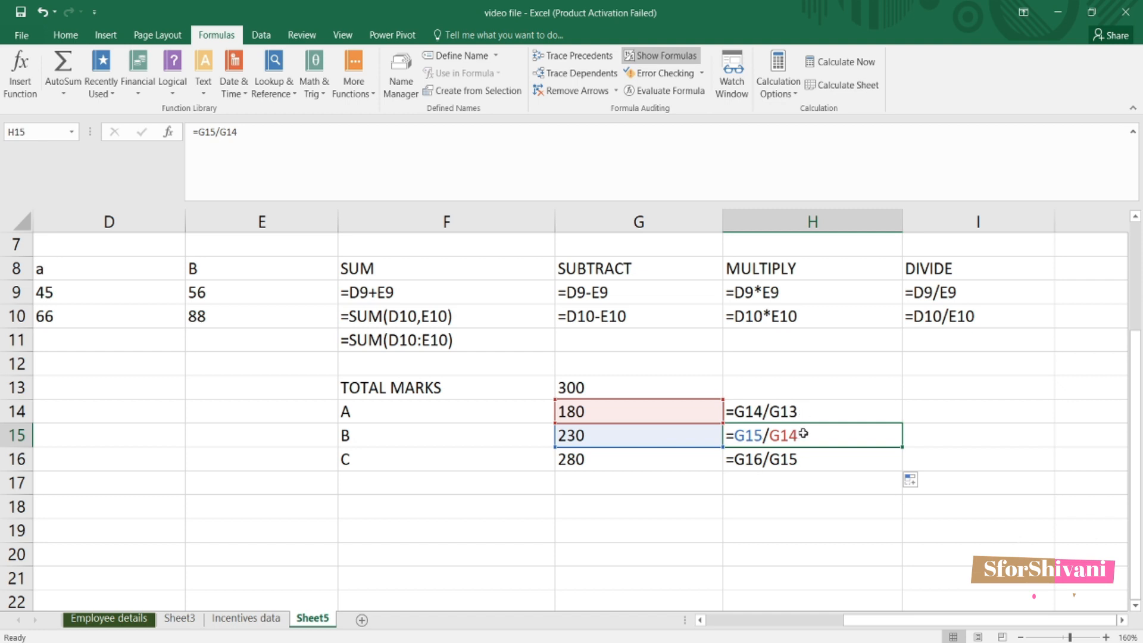
{"action": "left_click", "coordinate": [801, 460]}
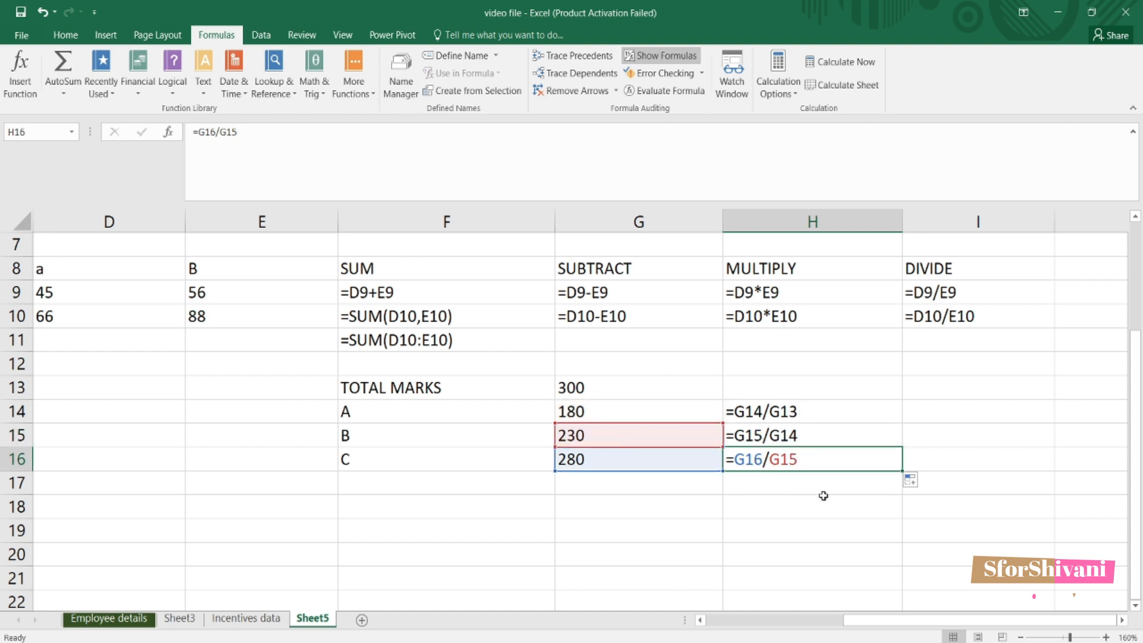
{"action": "left_click", "coordinate": [630, 392]}
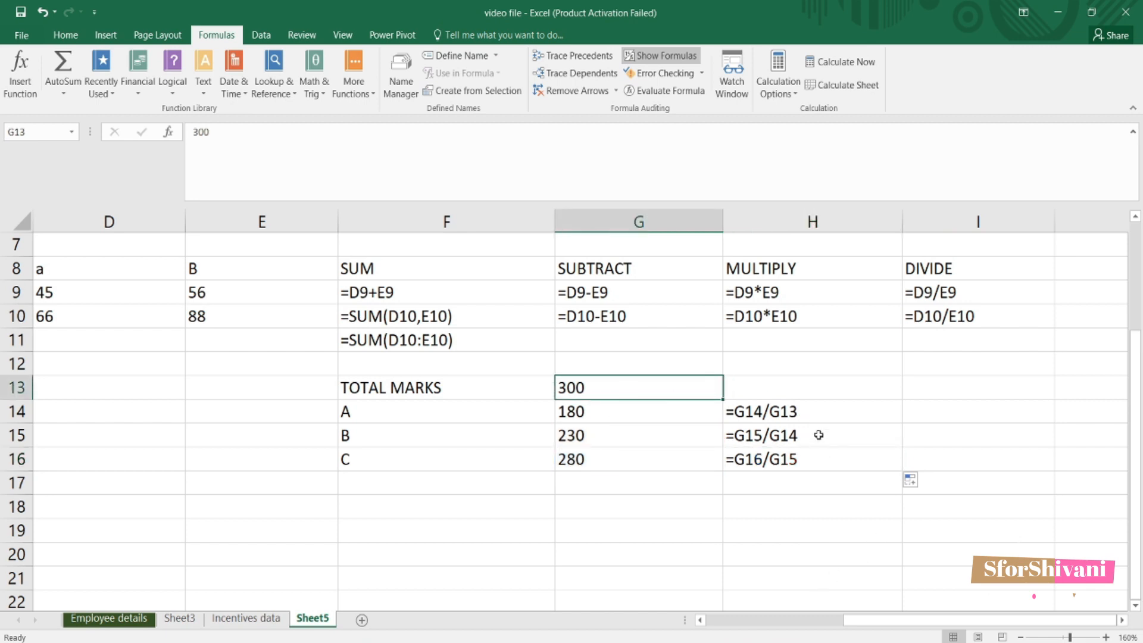
{"action": "left_click", "coordinate": [822, 413]}
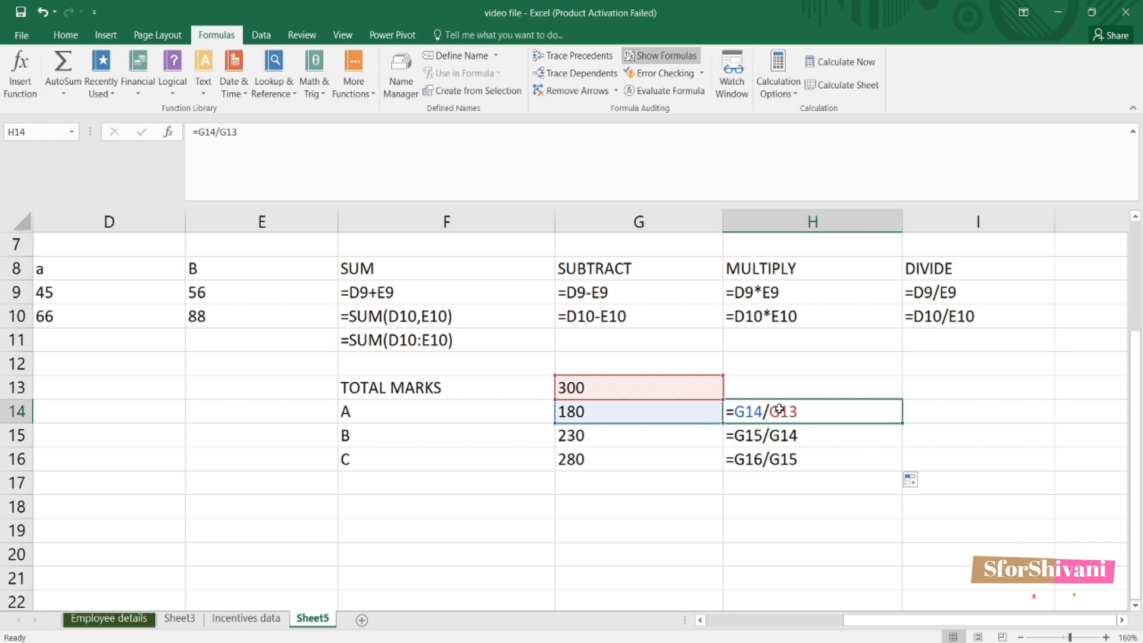
{"action": "left_click", "coordinate": [661, 56]}
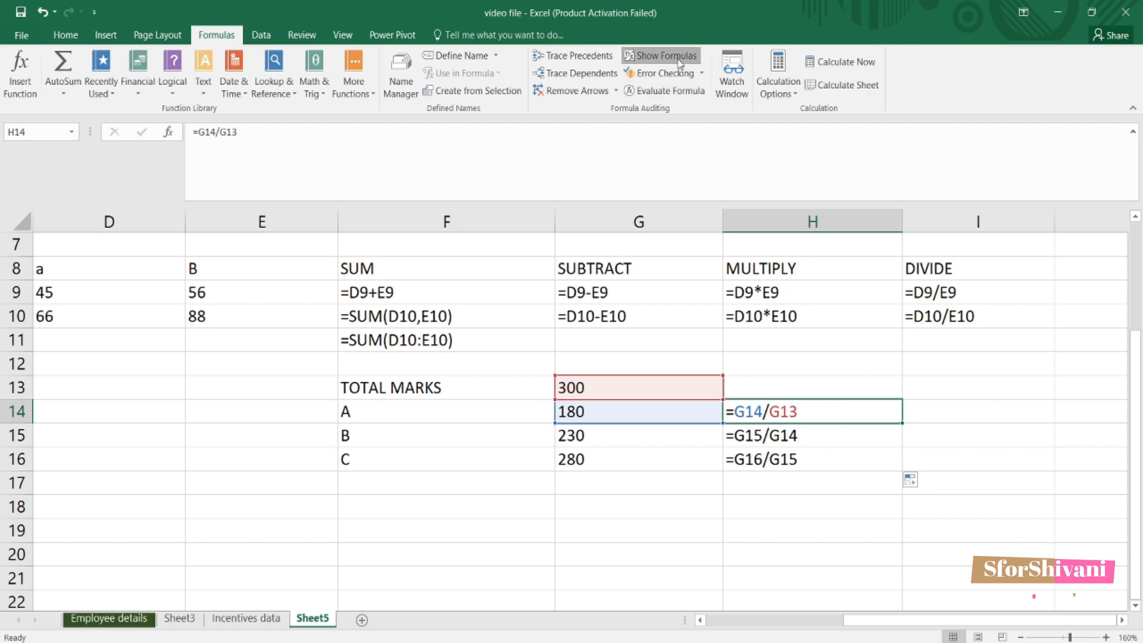
- Make the total marks reference absolute in H14 as =G14/$G$13 and fill the formula down to H16
{"action": "left_click", "coordinate": [228, 131]}
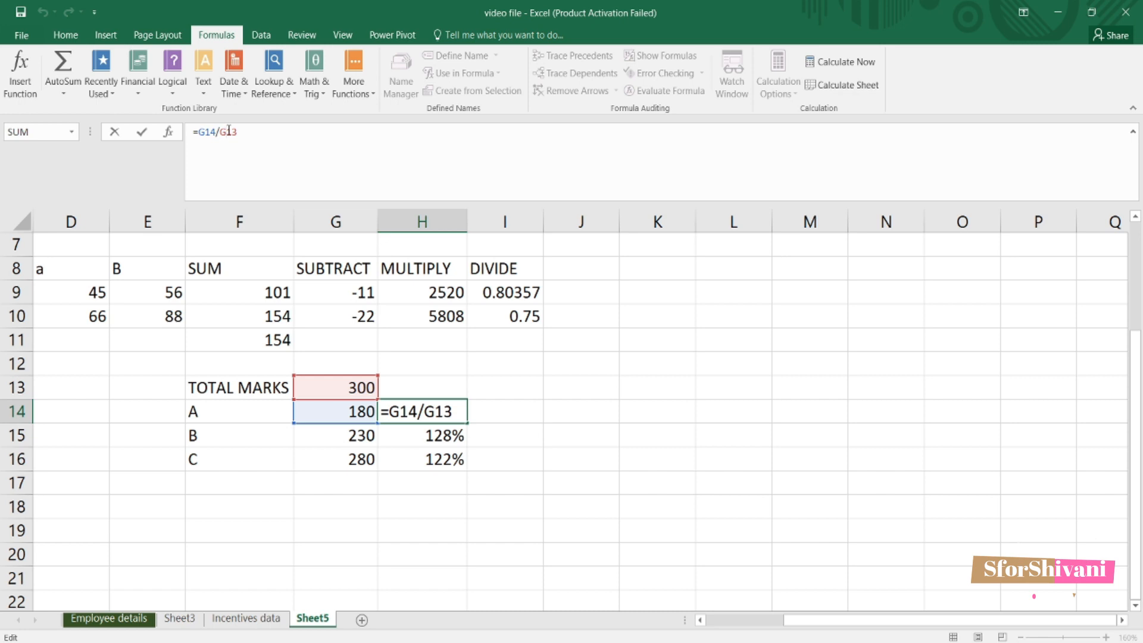
{"action": "key", "text": "F4"}
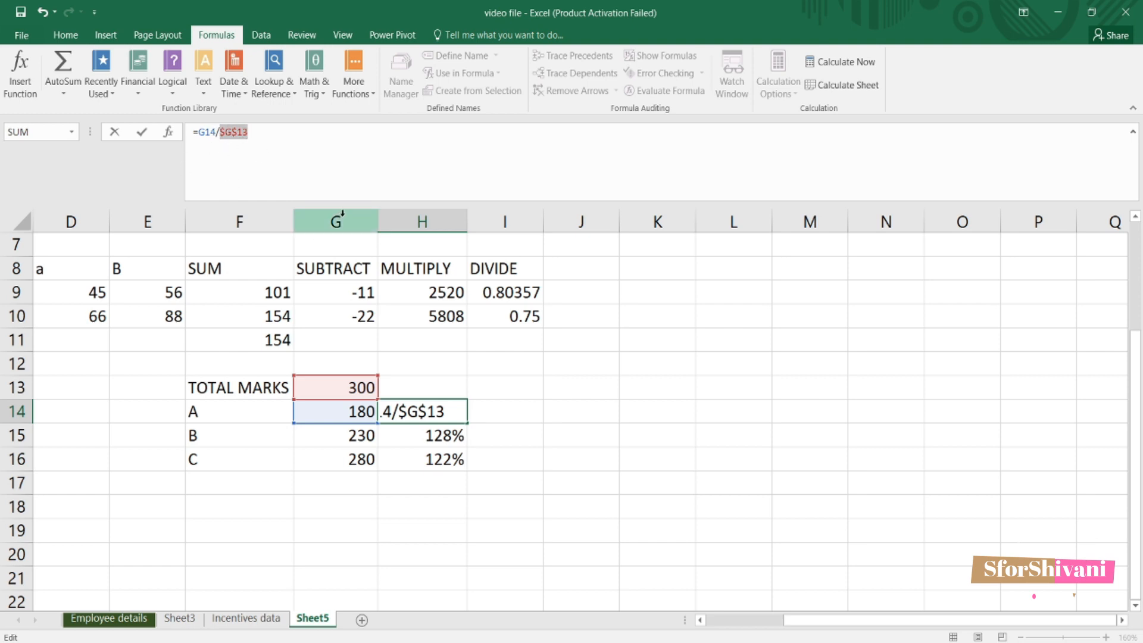
{"action": "key", "text": "Return"}
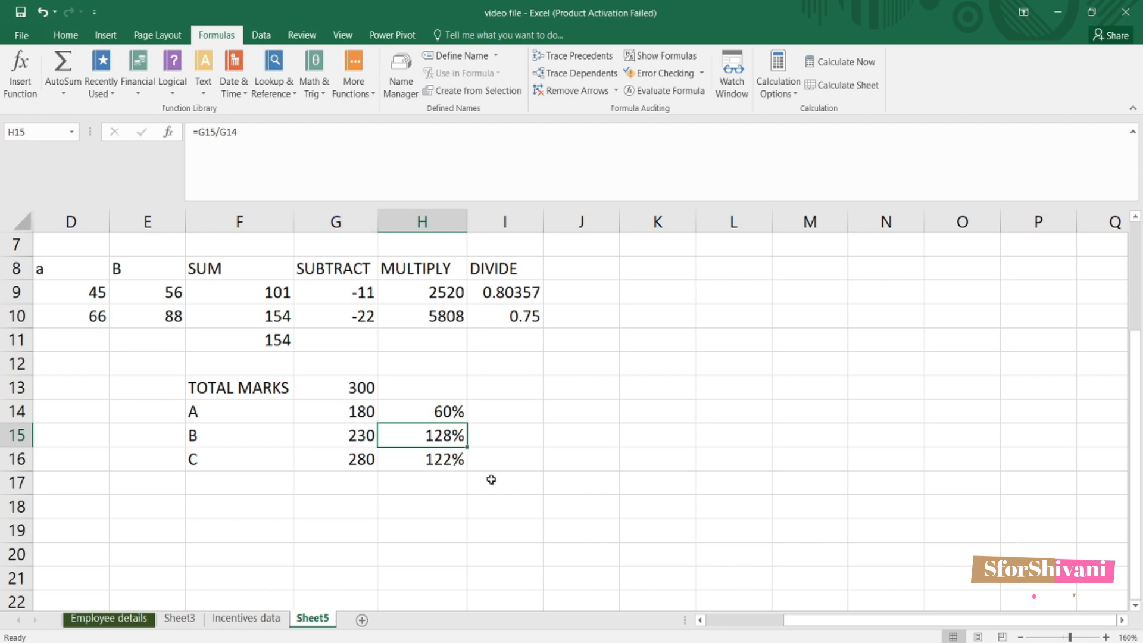
{"action": "left_click", "coordinate": [449, 410]}
{"action": "left_click_drag", "start_coordinate": [467, 423], "coordinate": [466, 463]}
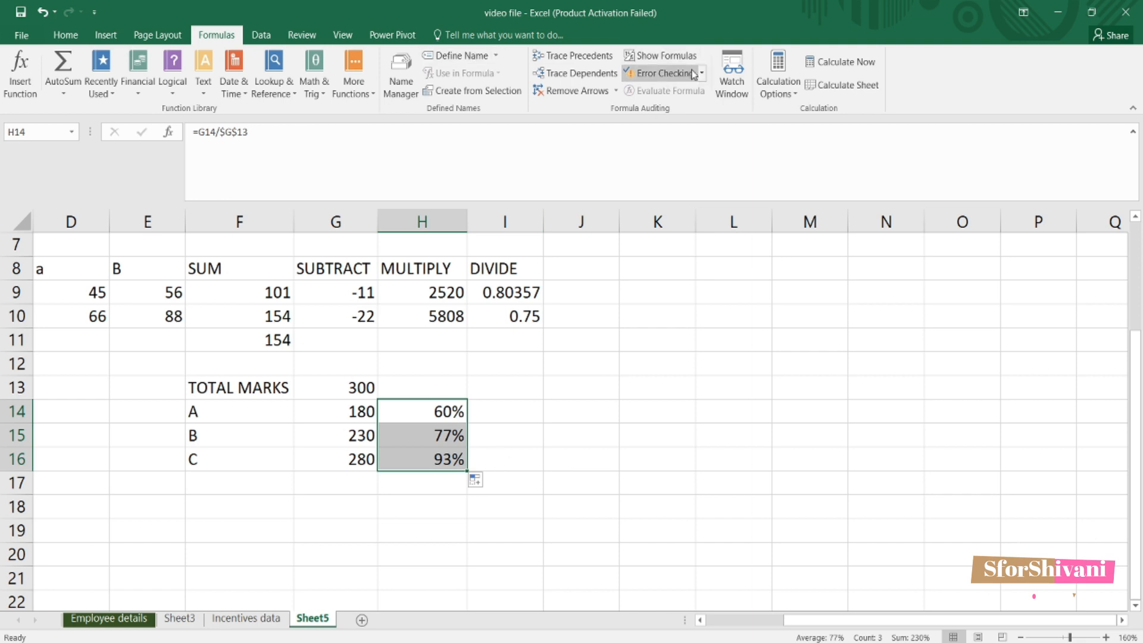
- Show the formulas to check the $G$13 reference in H14:H16, and switch back to results
{"action": "left_click", "coordinate": [661, 55]}
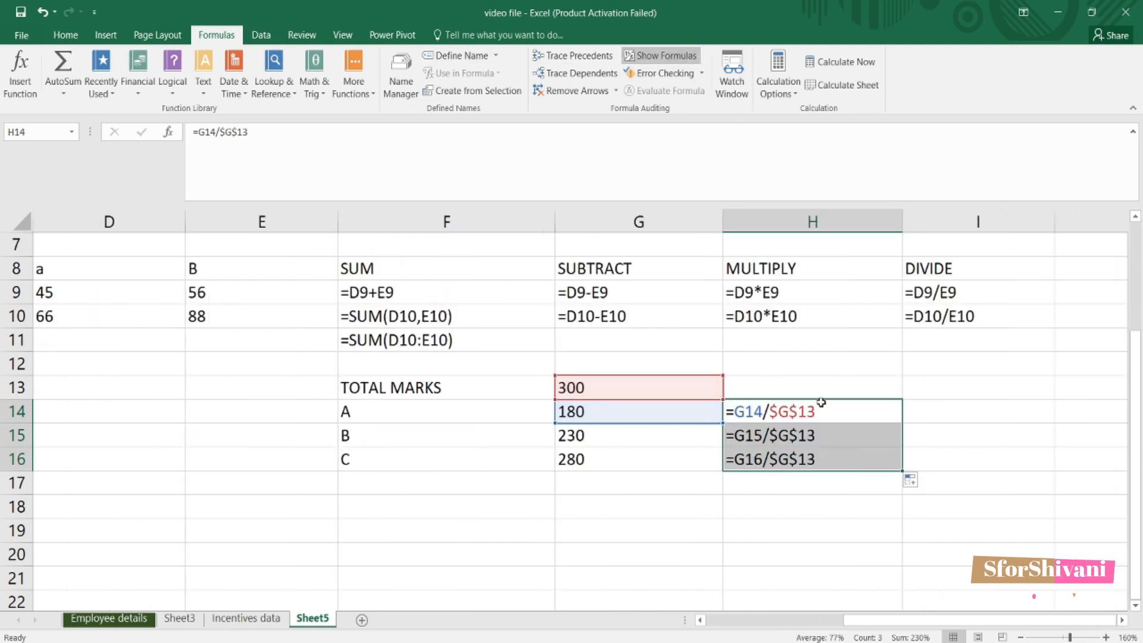
{"action": "left_click", "coordinate": [829, 440]}
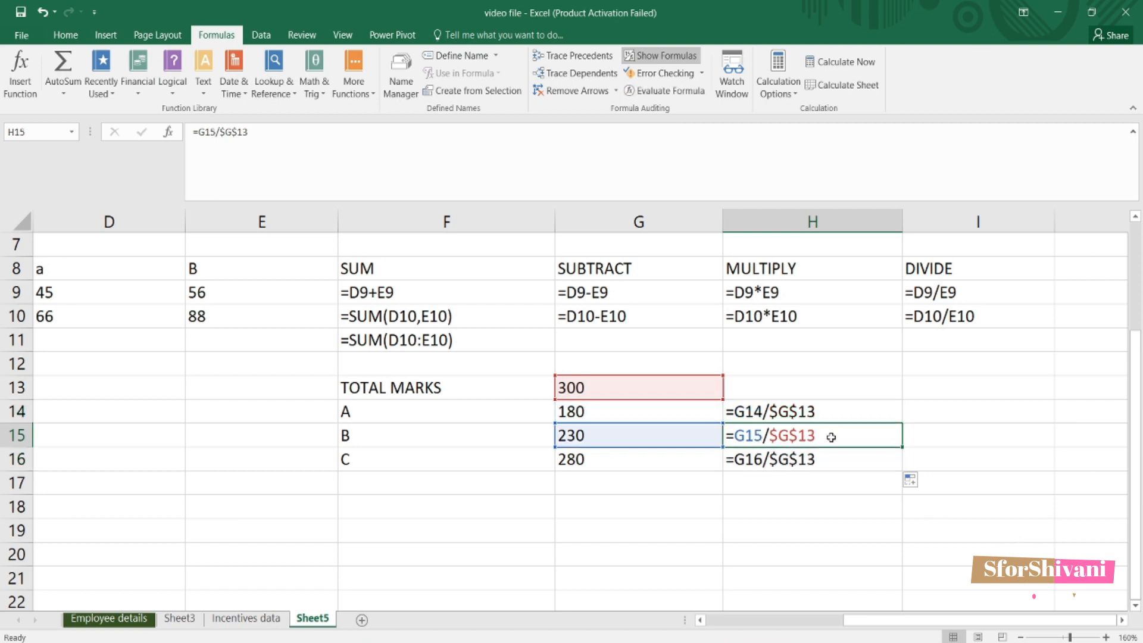
{"action": "left_click", "coordinate": [825, 412]}
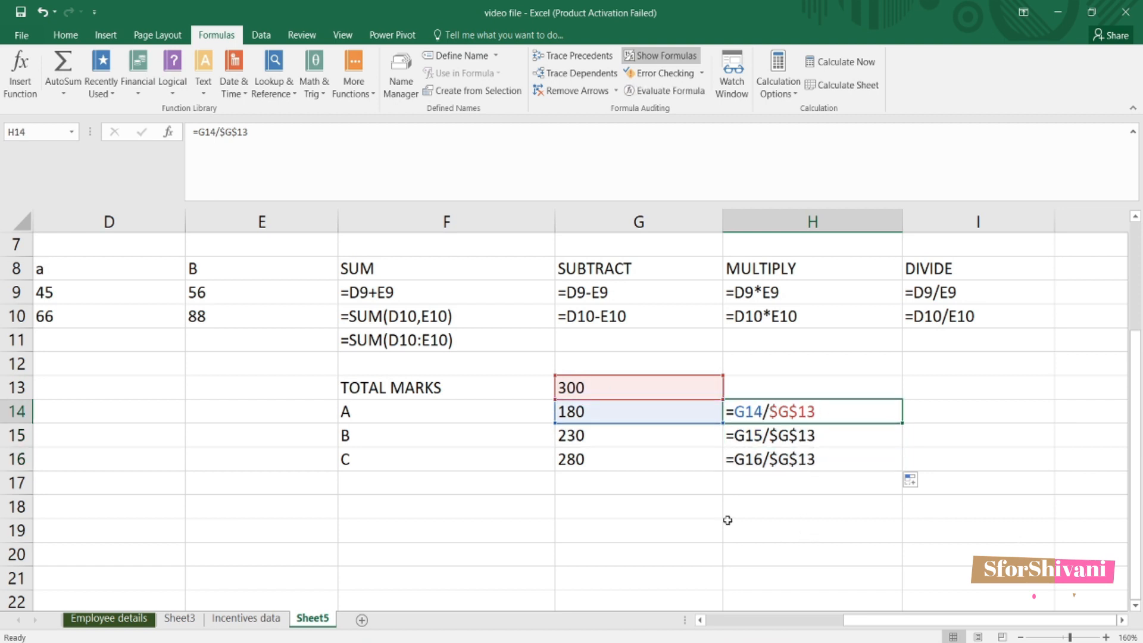
{"action": "left_click", "coordinate": [775, 435]}
{"action": "left_click_drag", "start_coordinate": [779, 414], "coordinate": [774, 450]}
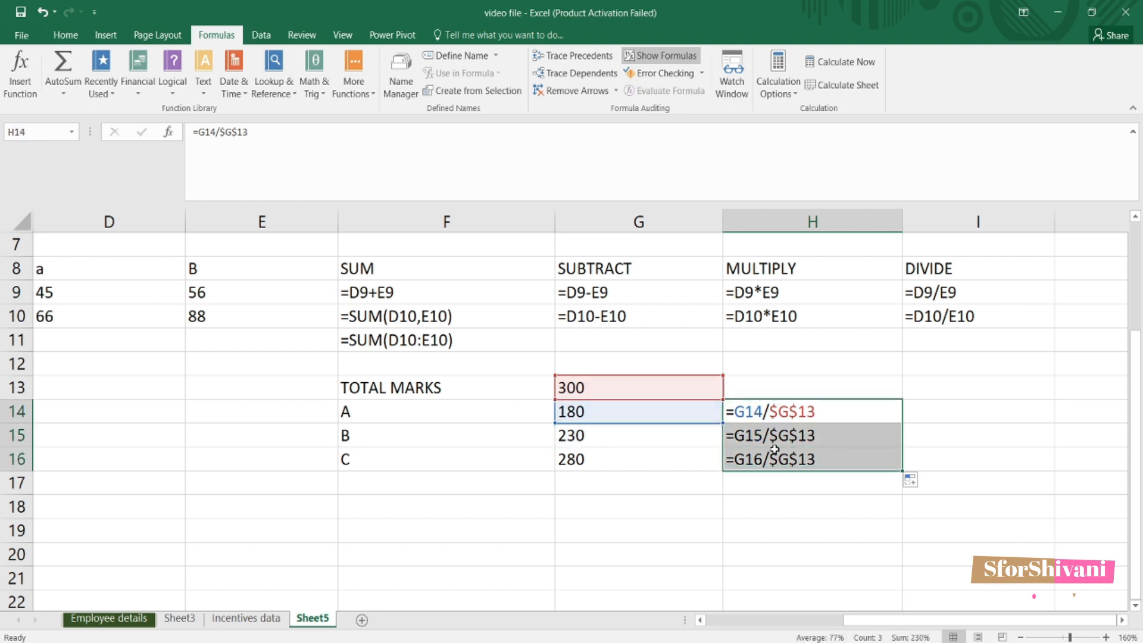
{"action": "left_click", "coordinate": [684, 53]}
- Review the calculated percentages of A, B and C in H14:H16
{"action": "left_click", "coordinate": [456, 441]}
{"action": "left_click", "coordinate": [451, 406]}
{"action": "left_click", "coordinate": [451, 461]}
{"action": "left_click", "coordinate": [451, 436]}
{"action": "left_click", "coordinate": [453, 412]}
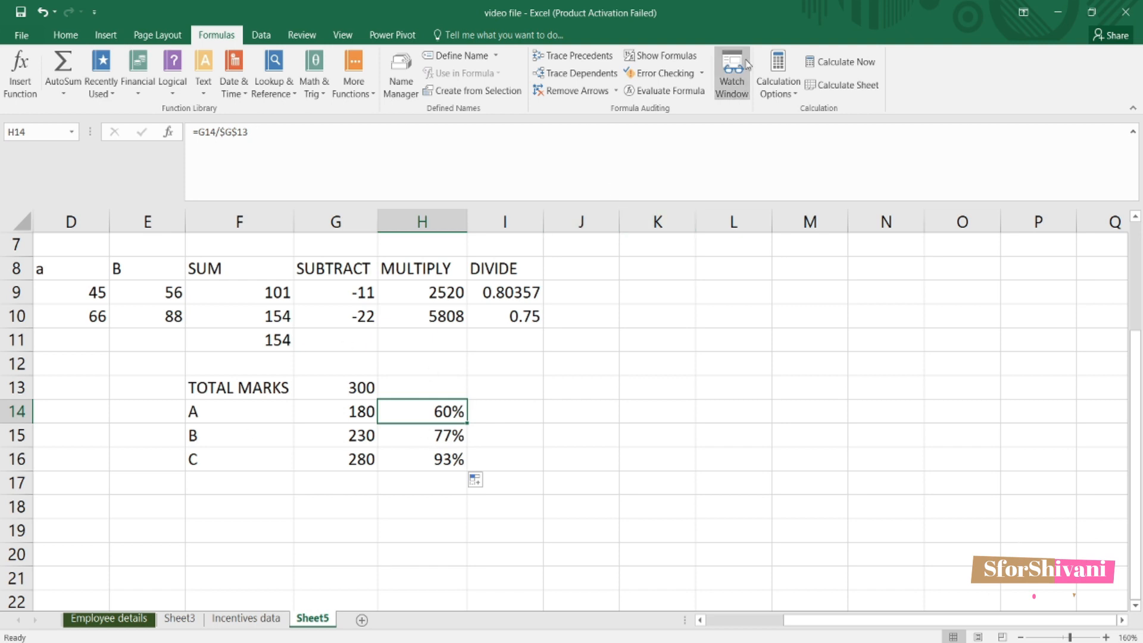
{"action": "left_click", "coordinate": [508, 419]}
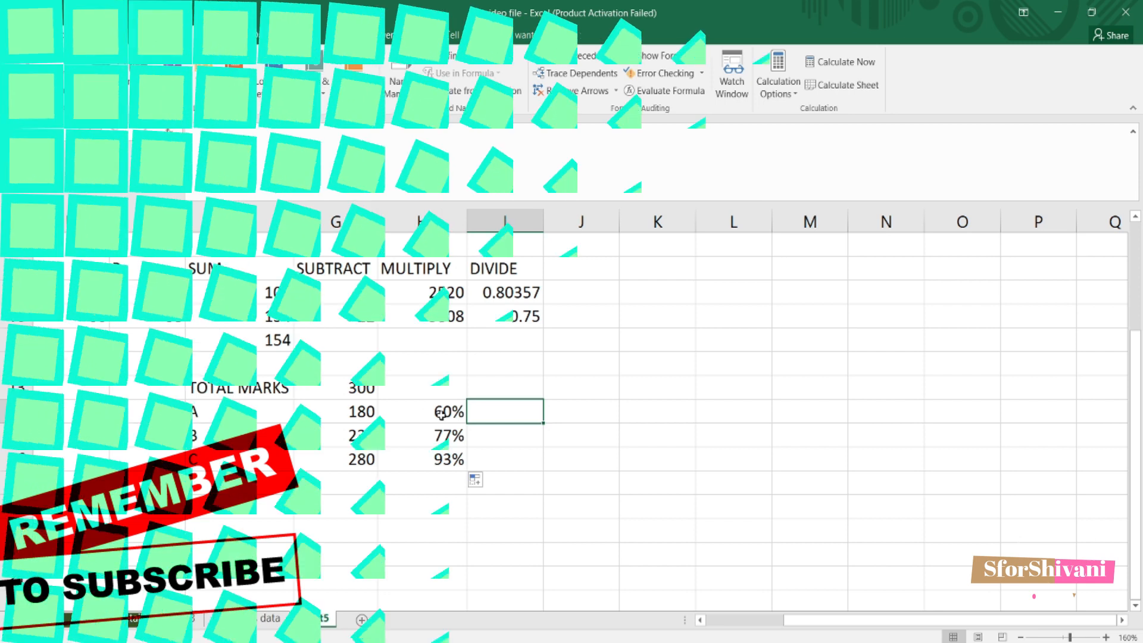